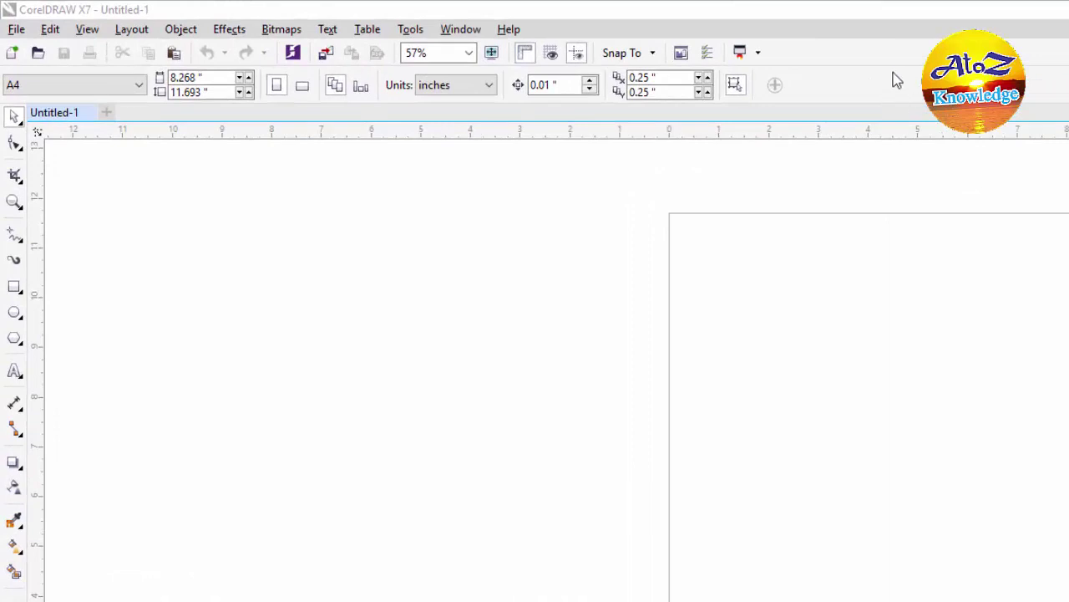
Hide the Property Bar and display it again
{"action": "right_click", "coordinate": [892, 87]}
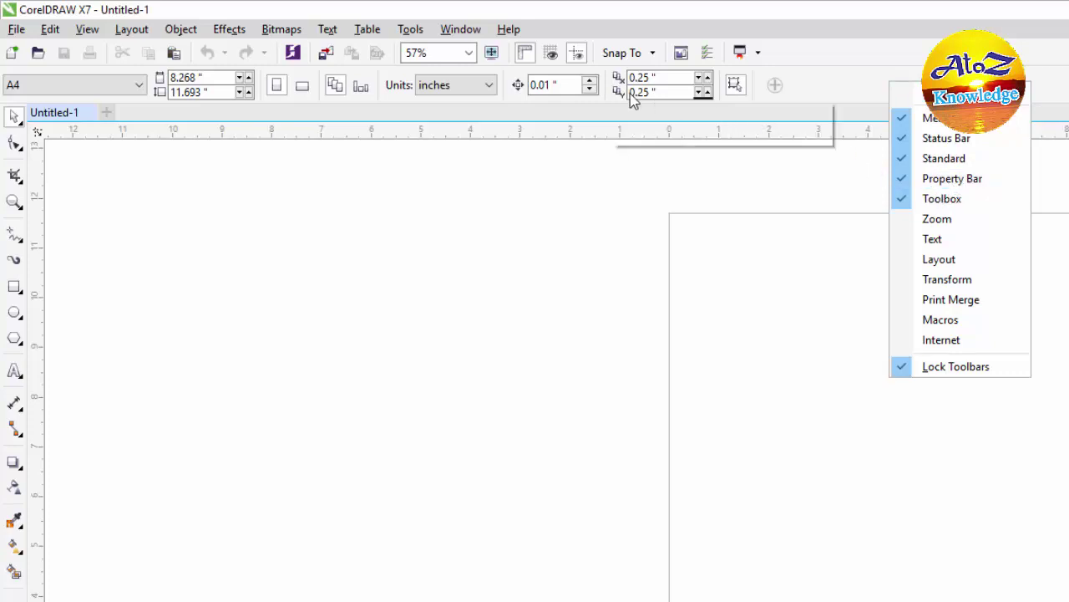
{"action": "left_click", "coordinate": [946, 179]}
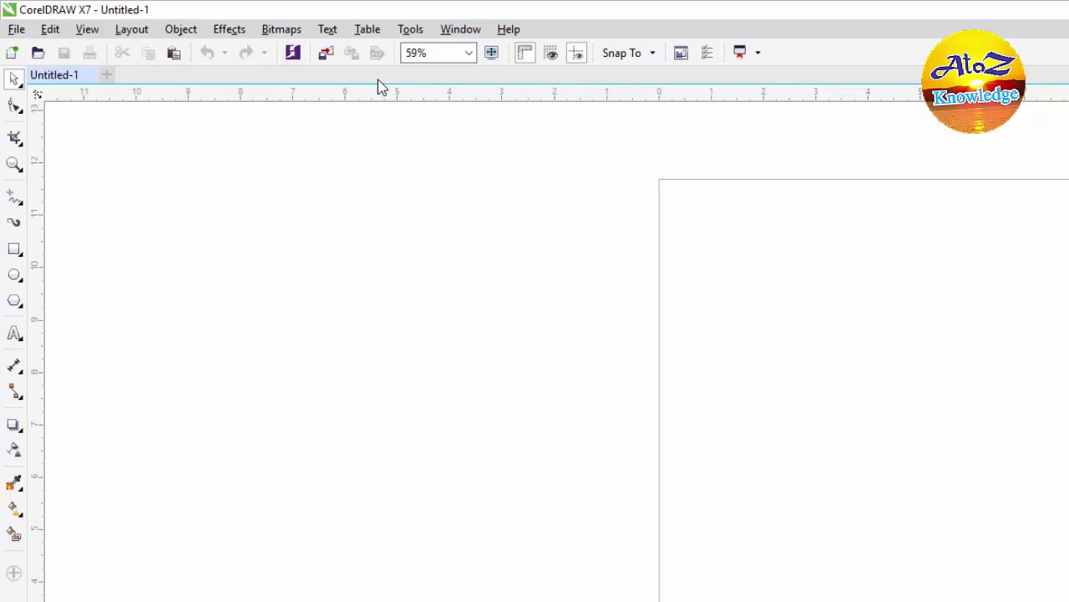
{"action": "right_click", "coordinate": [898, 54]}
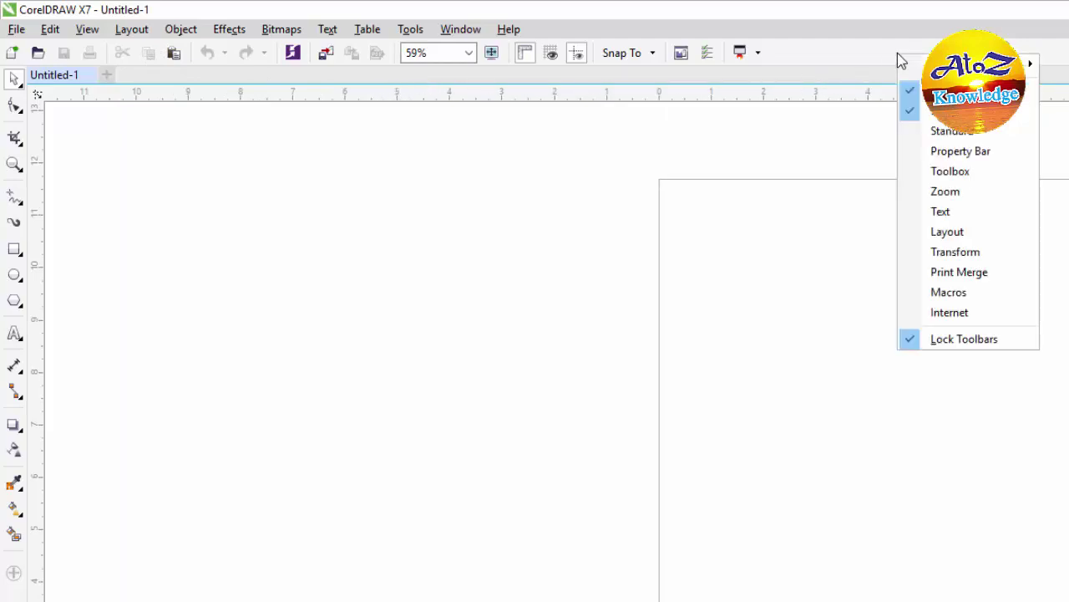
{"action": "left_click", "coordinate": [961, 151]}
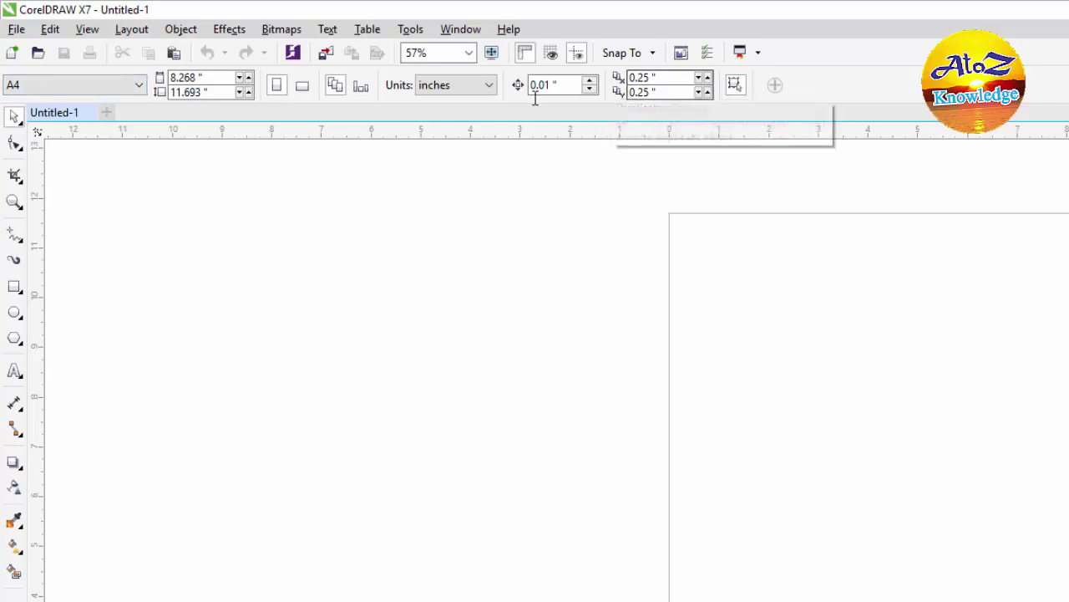
Draw a rectangle about 3.96 by 3.15 inches in the upper half of the page and deselect it
{"action": "left_click", "coordinate": [14, 287]}
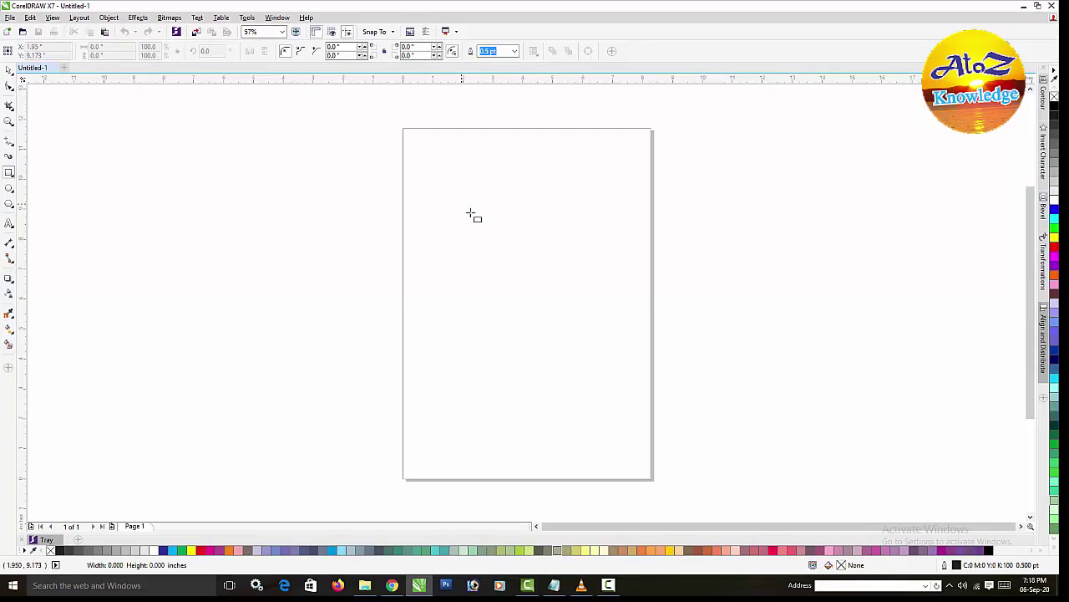
{"action": "left_click_drag", "start_coordinate": [523, 229], "coordinate": [659, 338]}
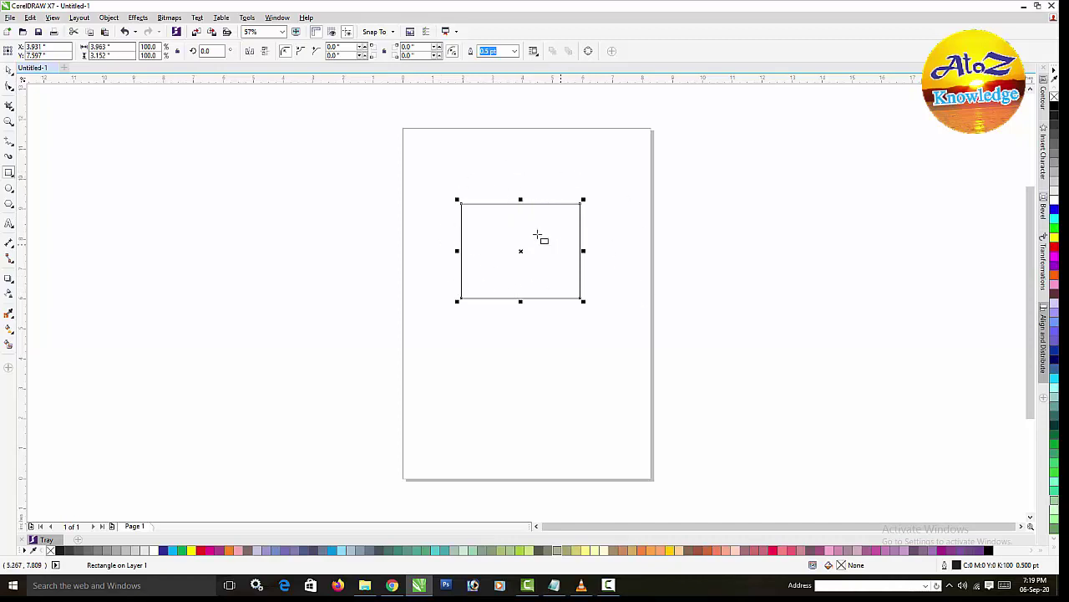
{"action": "left_click", "coordinate": [9, 70]}
{"action": "left_click", "coordinate": [394, 201]}
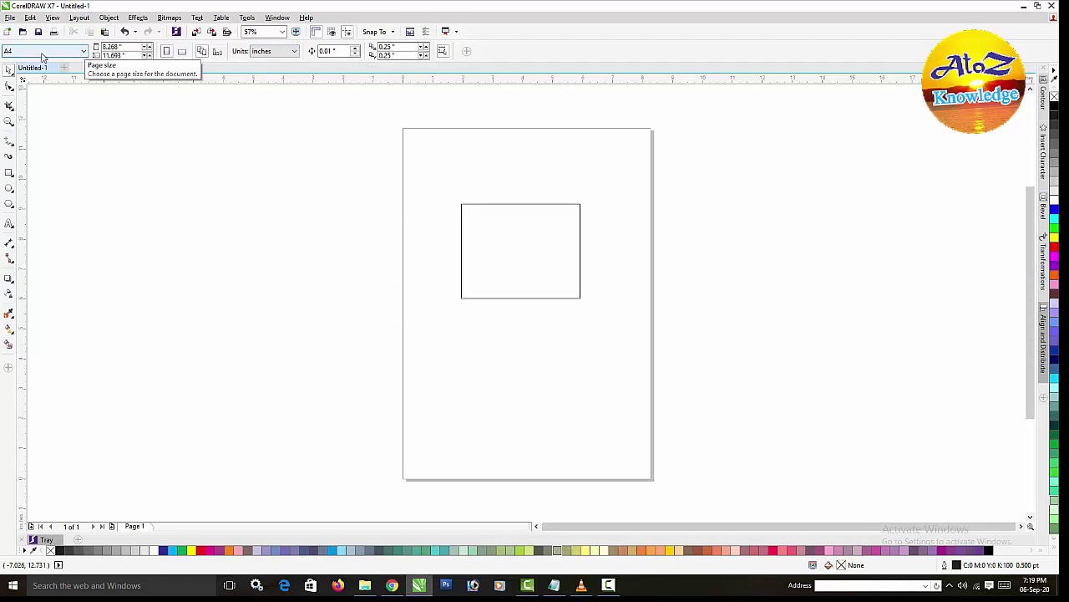
Examine the preset page sizes available for the document, keeping the current size
{"action": "left_click", "coordinate": [84, 54]}
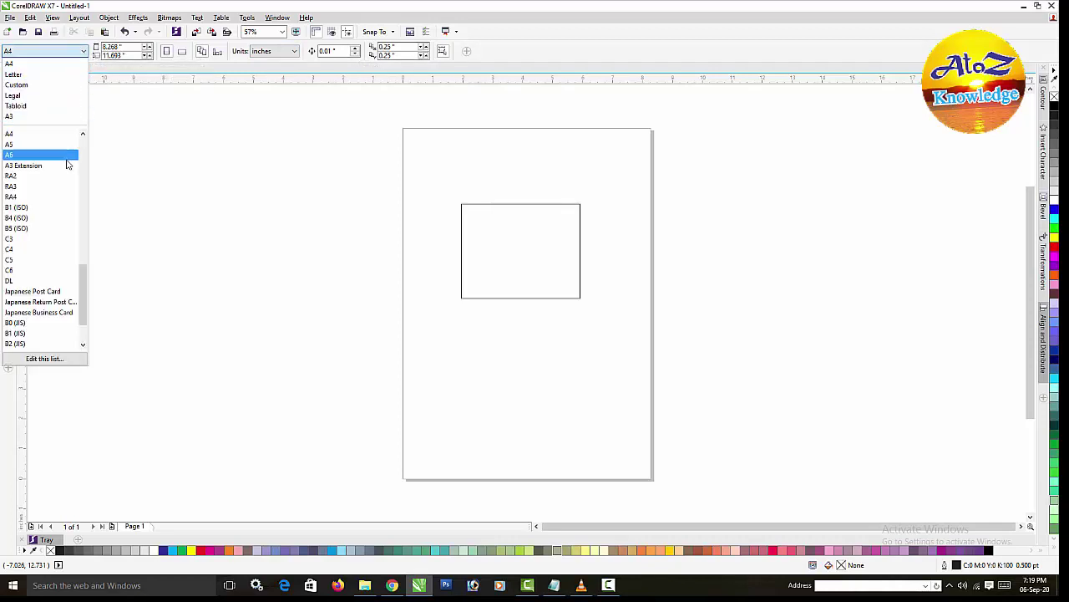
{"action": "left_click", "coordinate": [227, 170]}
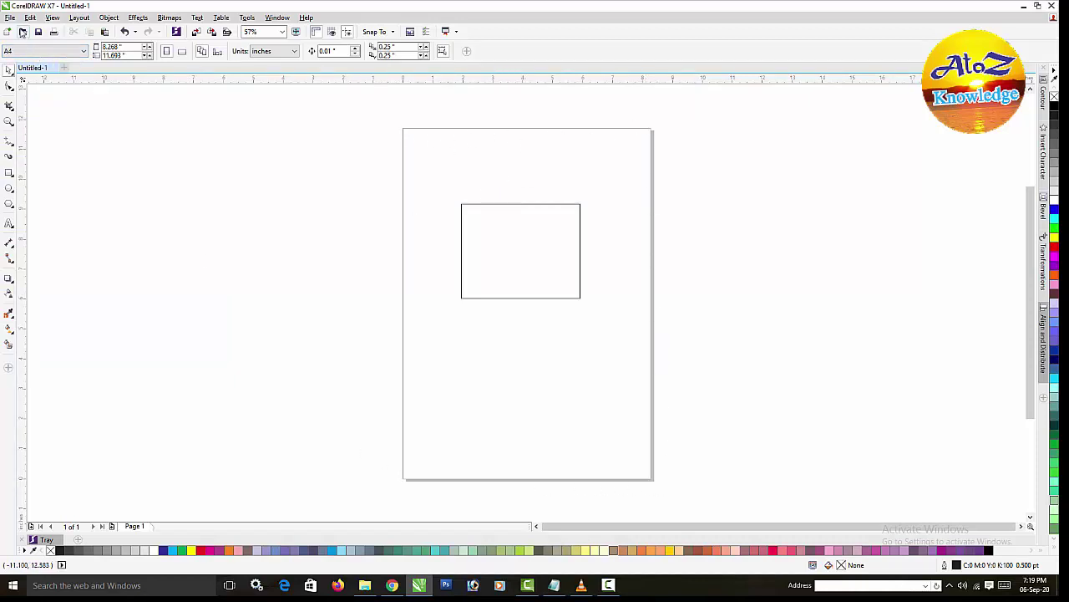
{"action": "left_click", "coordinate": [83, 53]}
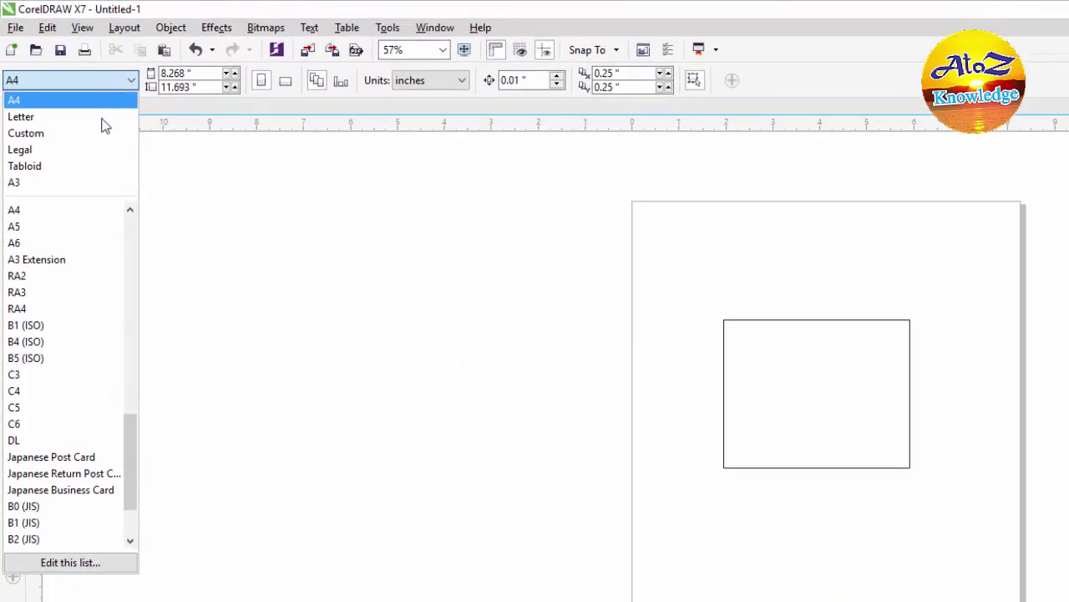
{"action": "scroll", "coordinate": [84, 372], "scroll_direction": "up", "scroll_amount": 10}
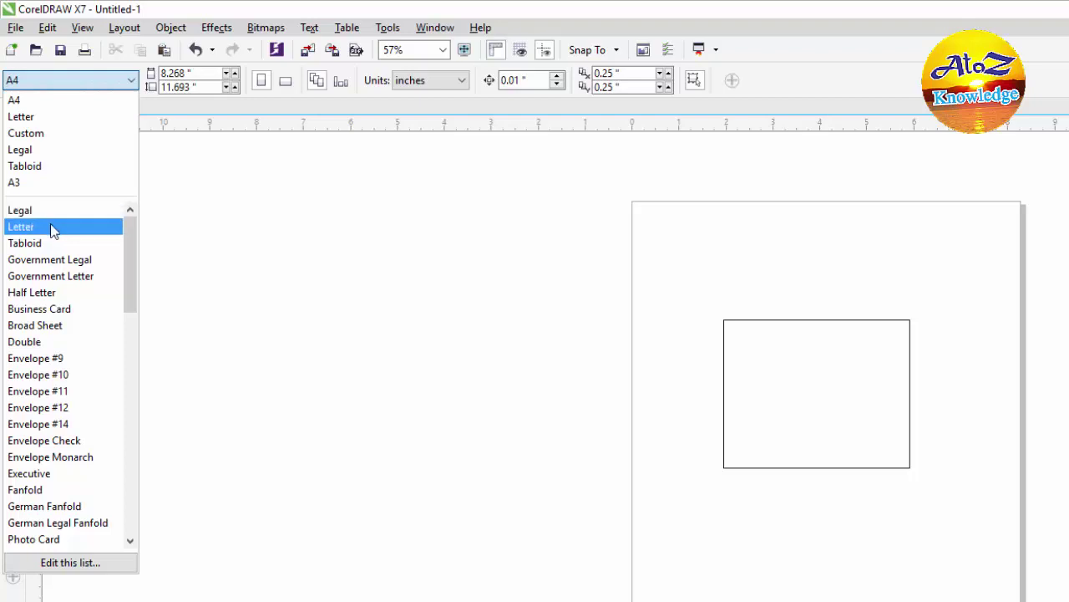
{"action": "scroll", "coordinate": [52, 225], "scroll_direction": "down", "scroll_amount": 1}
{"action": "scroll", "coordinate": [58, 250], "scroll_direction": "down", "scroll_amount": 1}
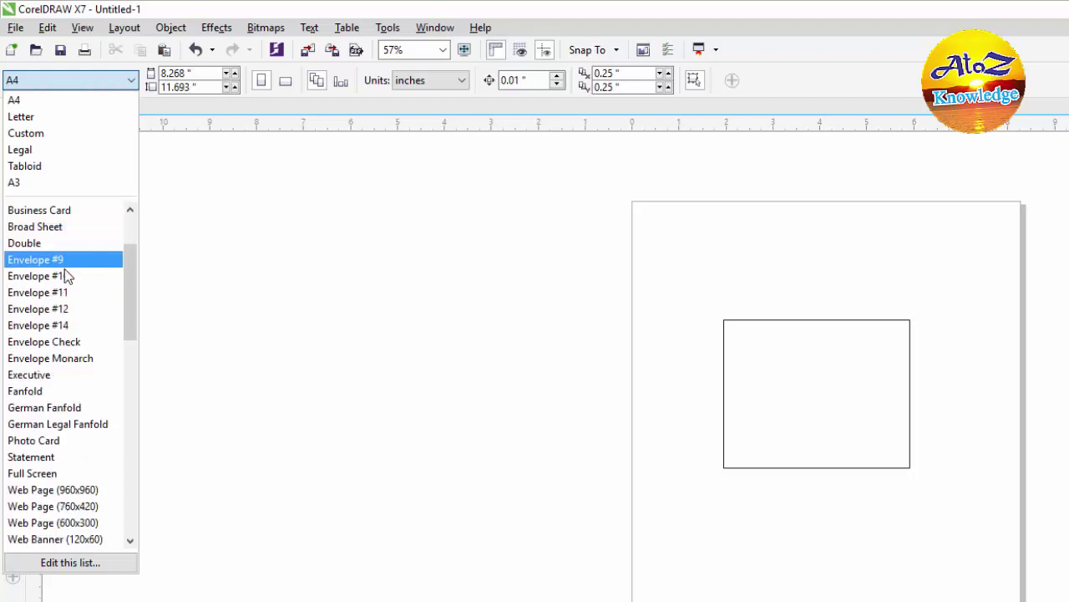
{"action": "scroll", "coordinate": [65, 265], "scroll_direction": "down", "scroll_amount": 1}
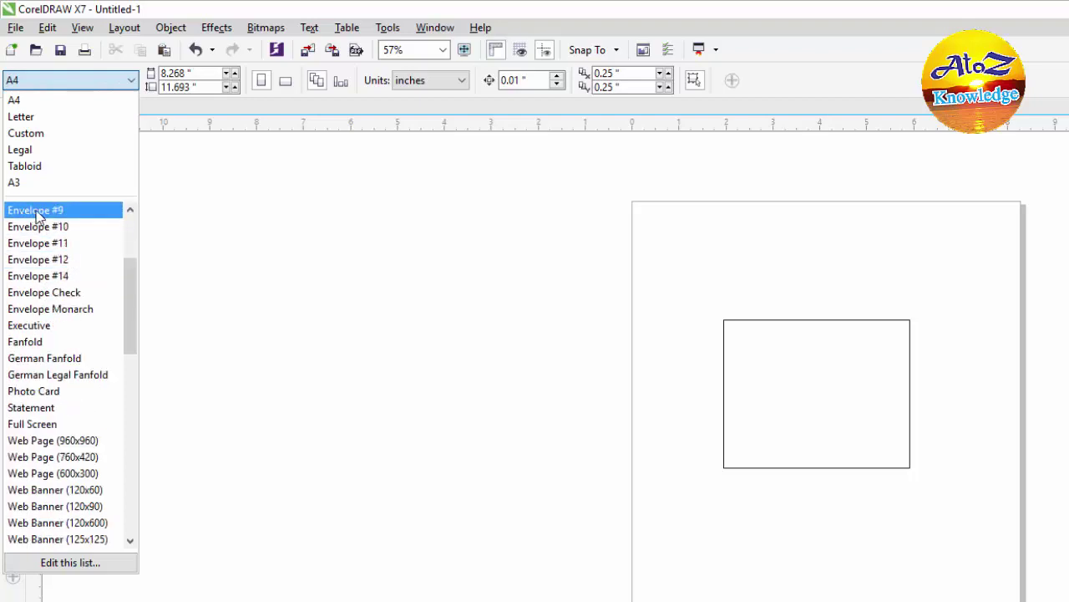
{"action": "scroll", "coordinate": [48, 217], "scroll_direction": "down", "scroll_amount": 2}
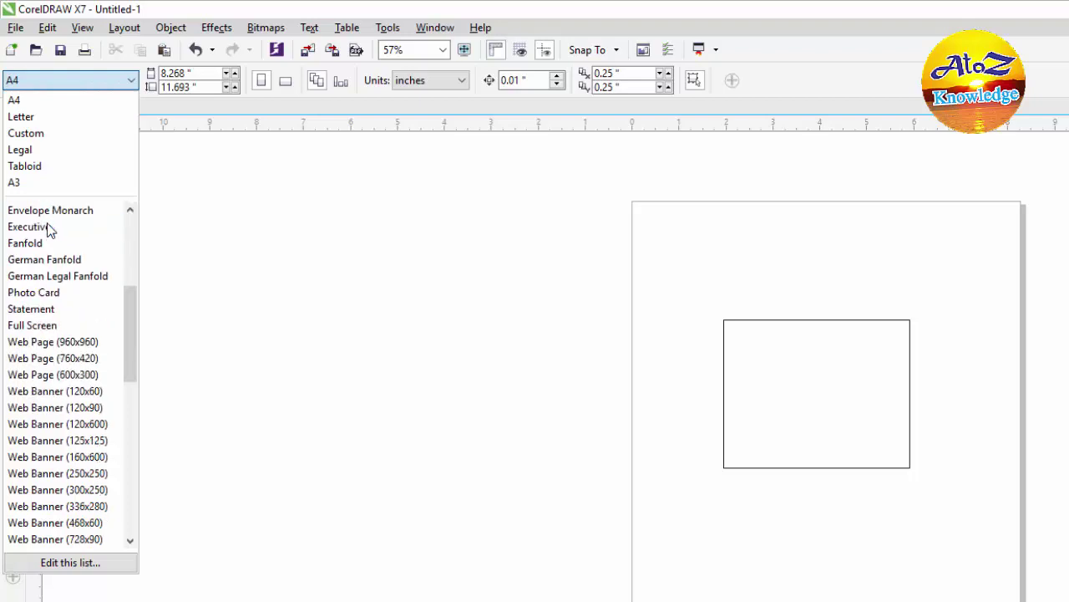
{"action": "scroll", "coordinate": [92, 322], "scroll_direction": "down", "scroll_amount": 4}
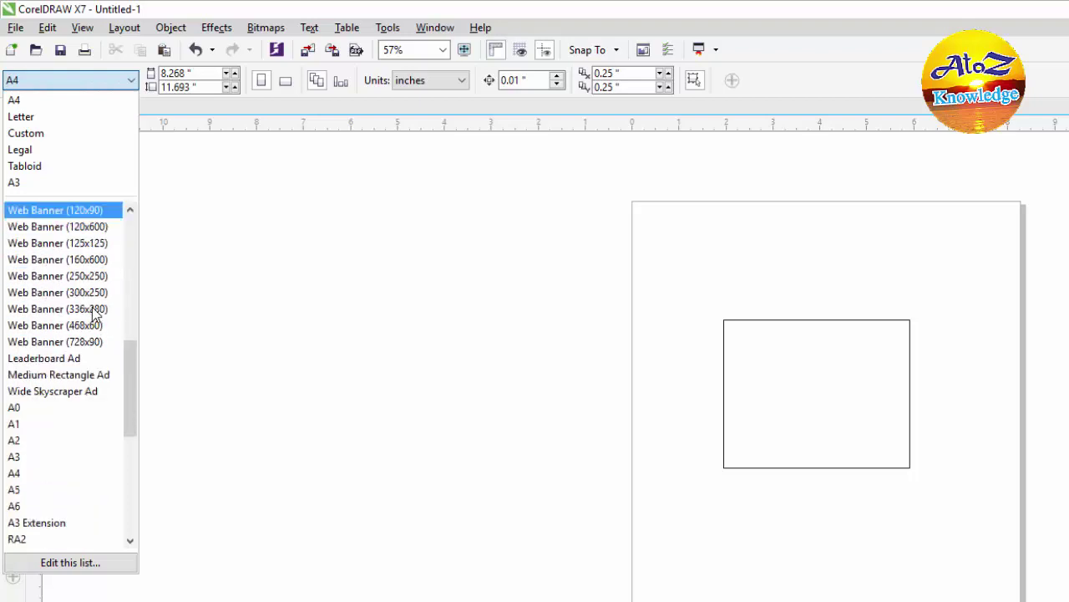
{"action": "scroll", "coordinate": [92, 283], "scroll_direction": "down", "scroll_amount": 2}
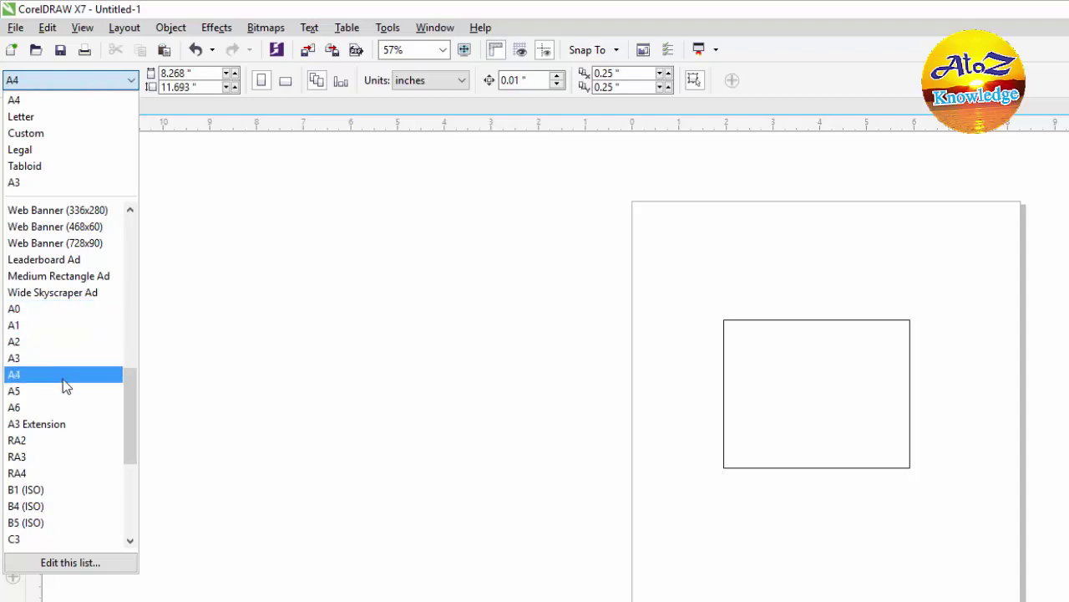
{"action": "scroll", "coordinate": [62, 406], "scroll_direction": "down", "scroll_amount": 3}
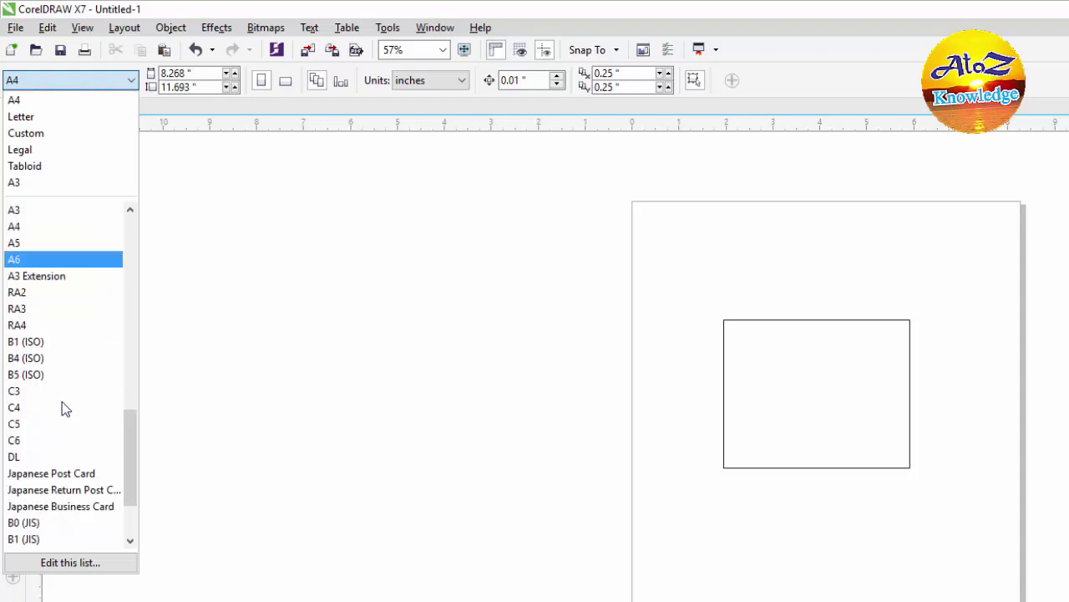
{"action": "scroll", "coordinate": [61, 409], "scroll_direction": "down", "scroll_amount": 2}
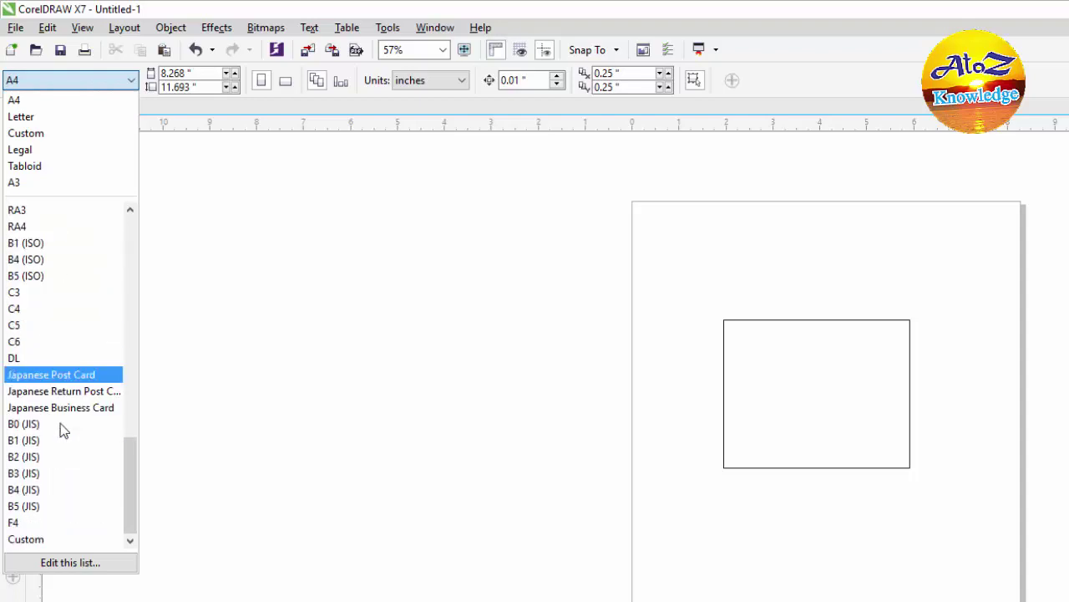
{"action": "scroll", "coordinate": [62, 429], "scroll_direction": "up", "scroll_amount": 8}
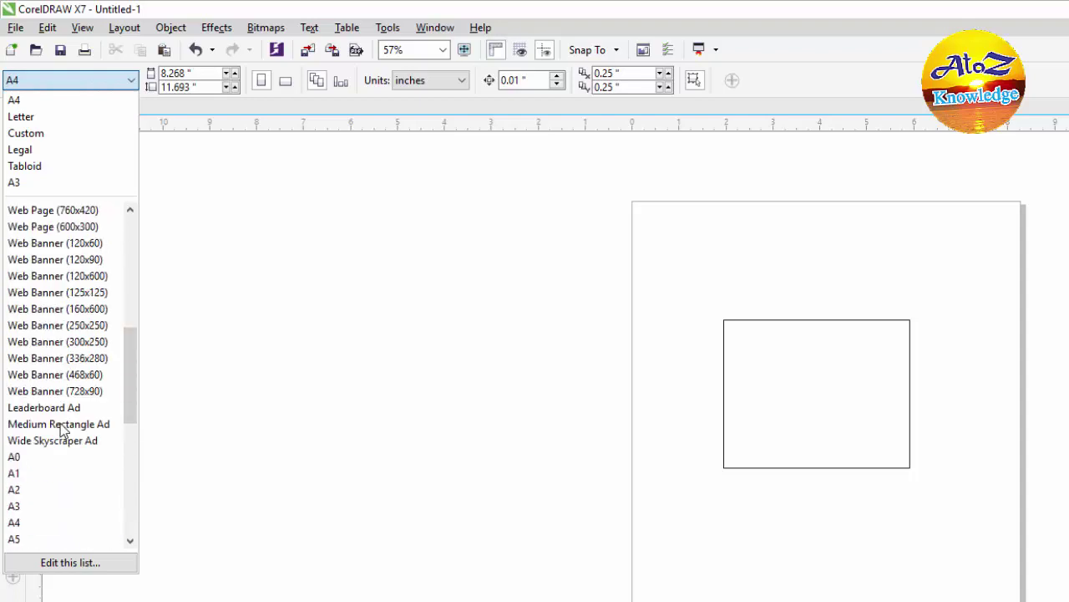
{"action": "scroll", "coordinate": [61, 422], "scroll_direction": "up", "scroll_amount": 7}
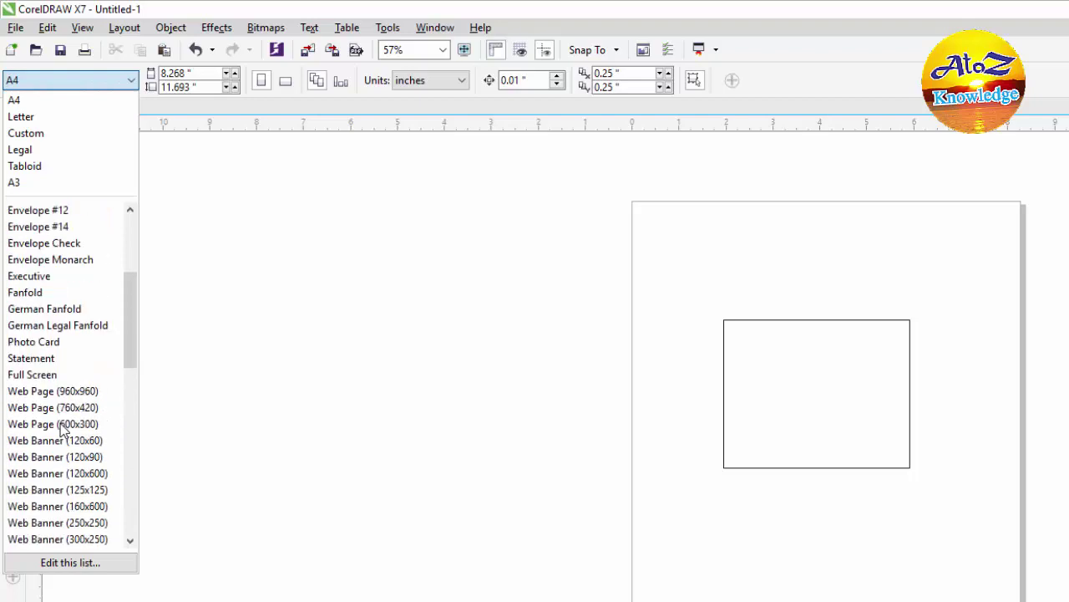
{"action": "scroll", "coordinate": [63, 418], "scroll_direction": "down", "scroll_amount": 2}
{"action": "scroll", "coordinate": [69, 393], "scroll_direction": "down", "scroll_amount": 12}
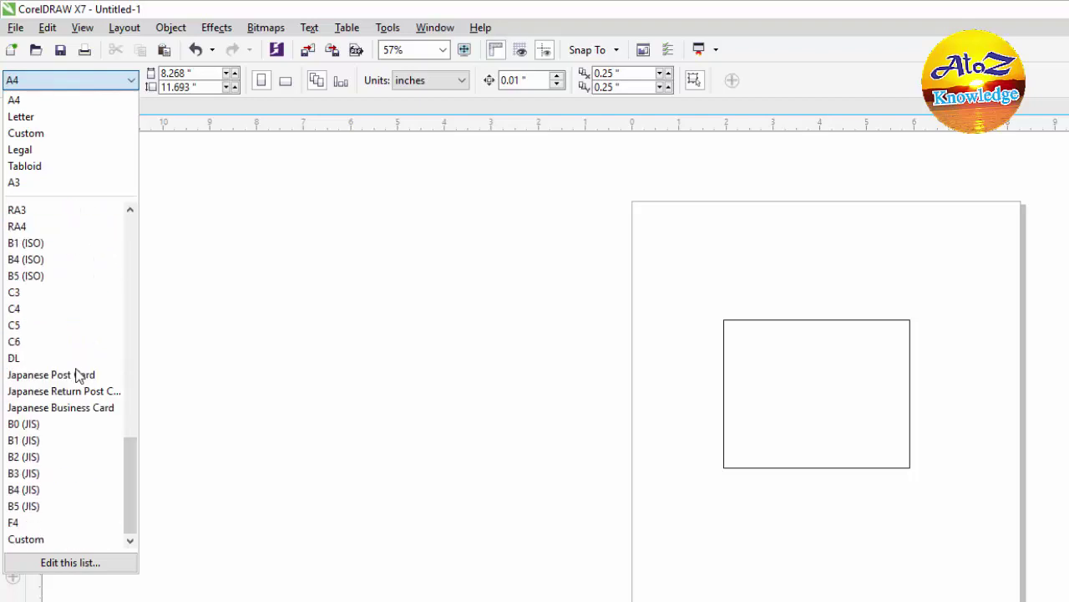
{"action": "scroll", "coordinate": [75, 376], "scroll_direction": "up", "scroll_amount": 1}
{"action": "scroll", "coordinate": [79, 375], "scroll_direction": "down", "scroll_amount": 1}
{"action": "scroll", "coordinate": [80, 373], "scroll_direction": "up", "scroll_amount": 4}
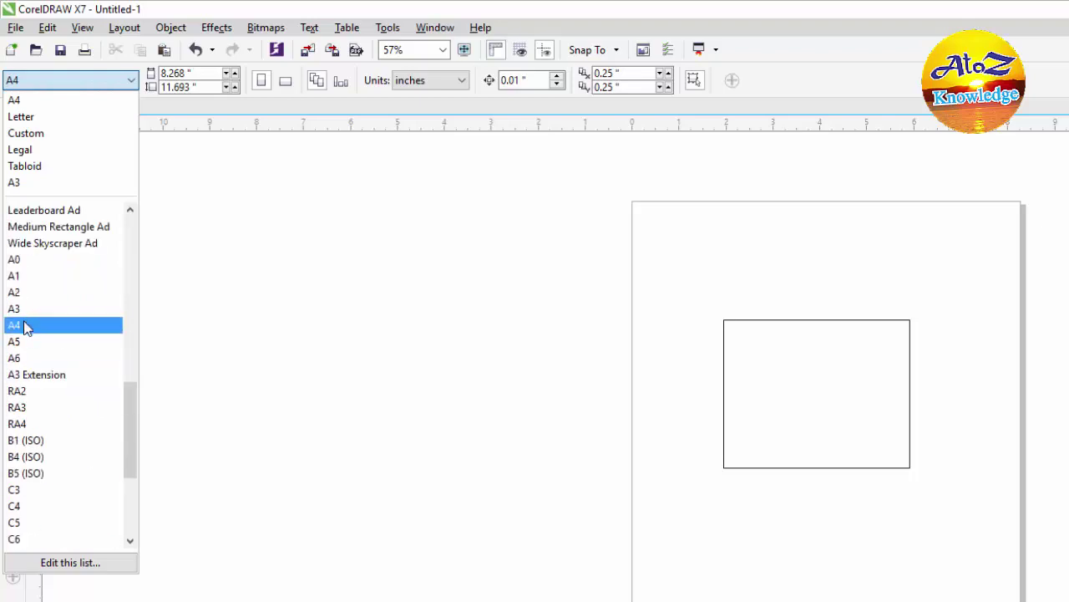
{"action": "scroll", "coordinate": [27, 326], "scroll_direction": "up", "scroll_amount": 10}
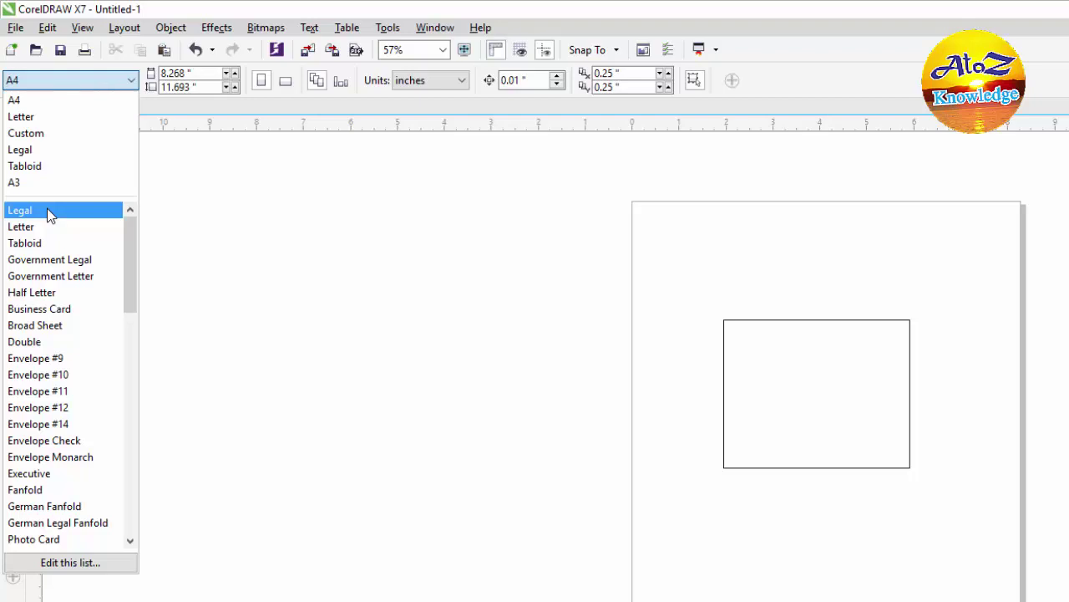
{"action": "scroll", "coordinate": [58, 276], "scroll_direction": "down", "scroll_amount": 5}
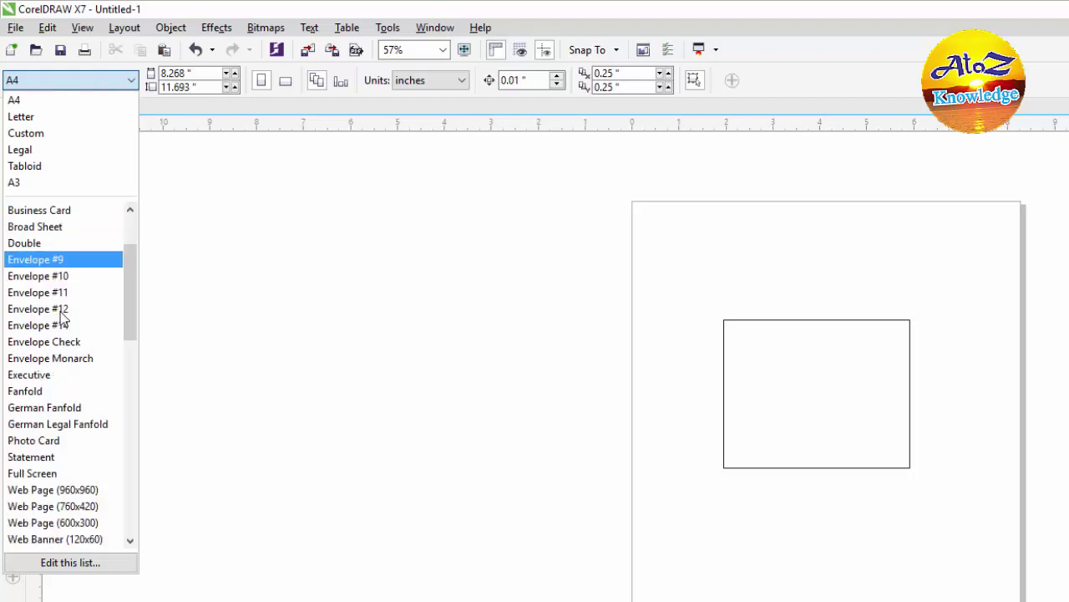
{"action": "scroll", "coordinate": [80, 327], "scroll_direction": "down", "scroll_amount": 8}
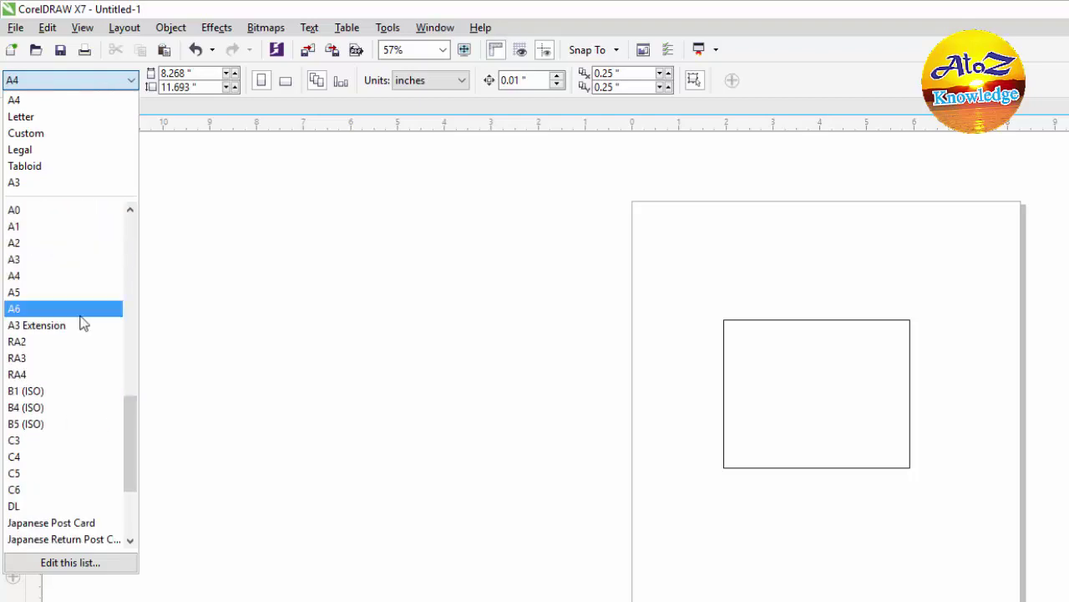
{"action": "scroll", "coordinate": [72, 314], "scroll_direction": "up", "scroll_amount": 13}
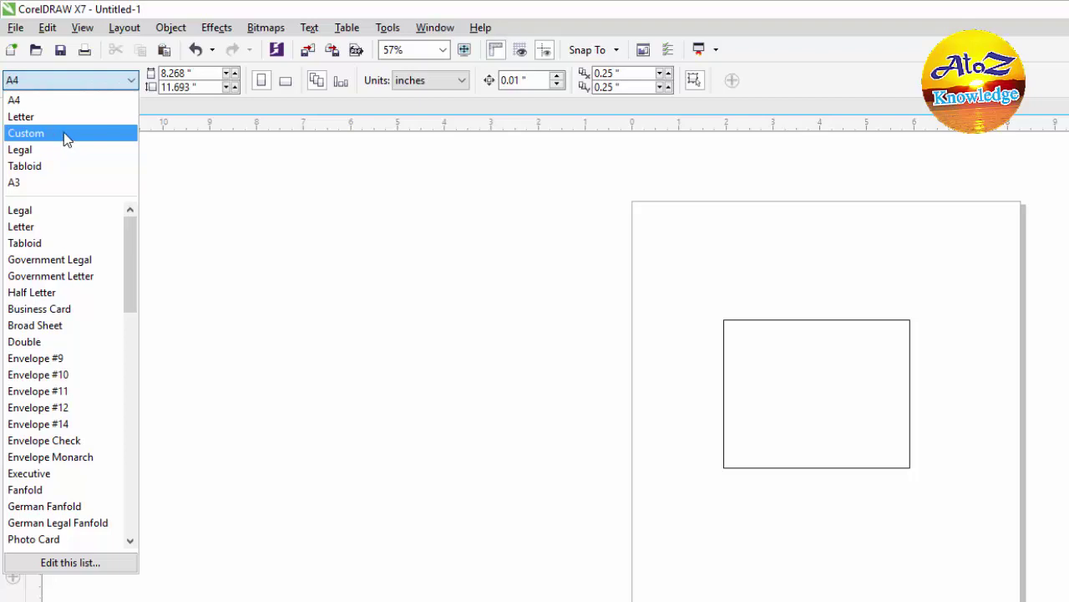
{"action": "left_click", "coordinate": [323, 174]}
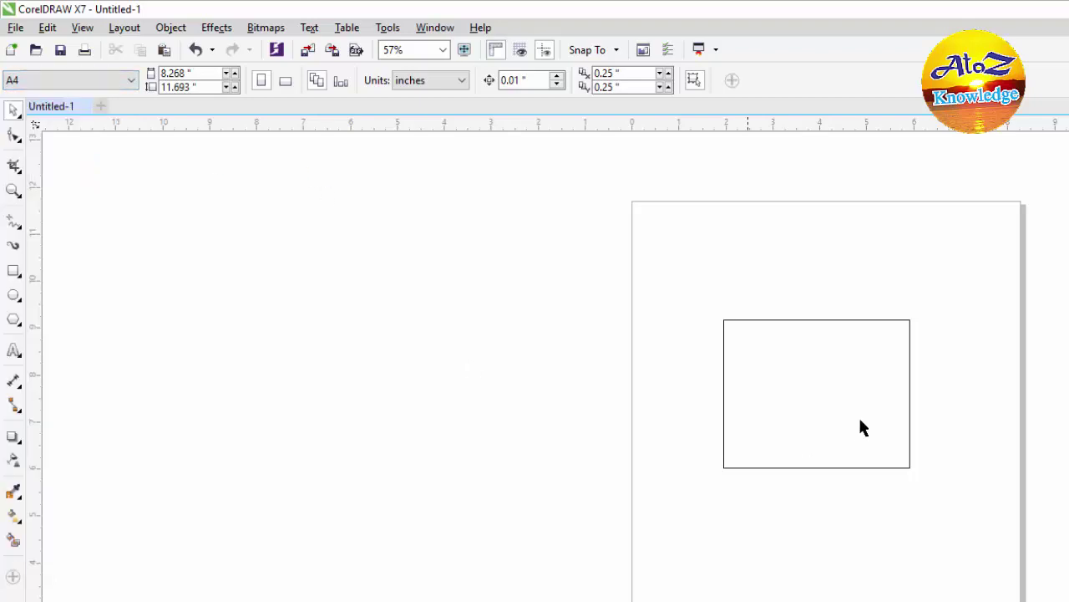
Select the rectangle to view its object properties and clear the selection to return to the page settings
{"action": "left_click", "coordinate": [848, 403]}
{"action": "left_click", "coordinate": [848, 402]}
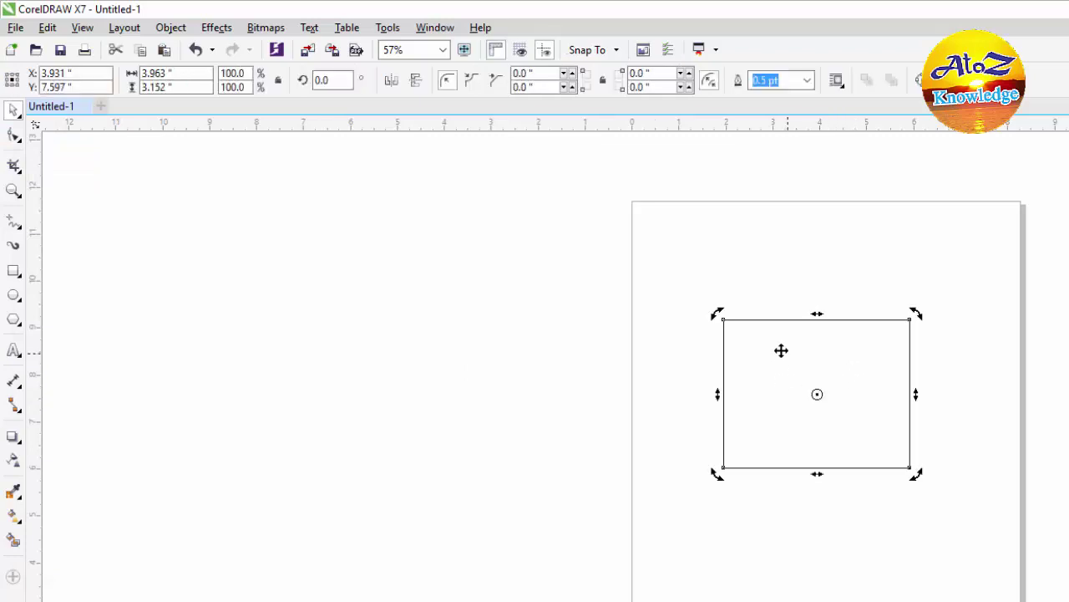
{"action": "left_click", "coordinate": [653, 265]}
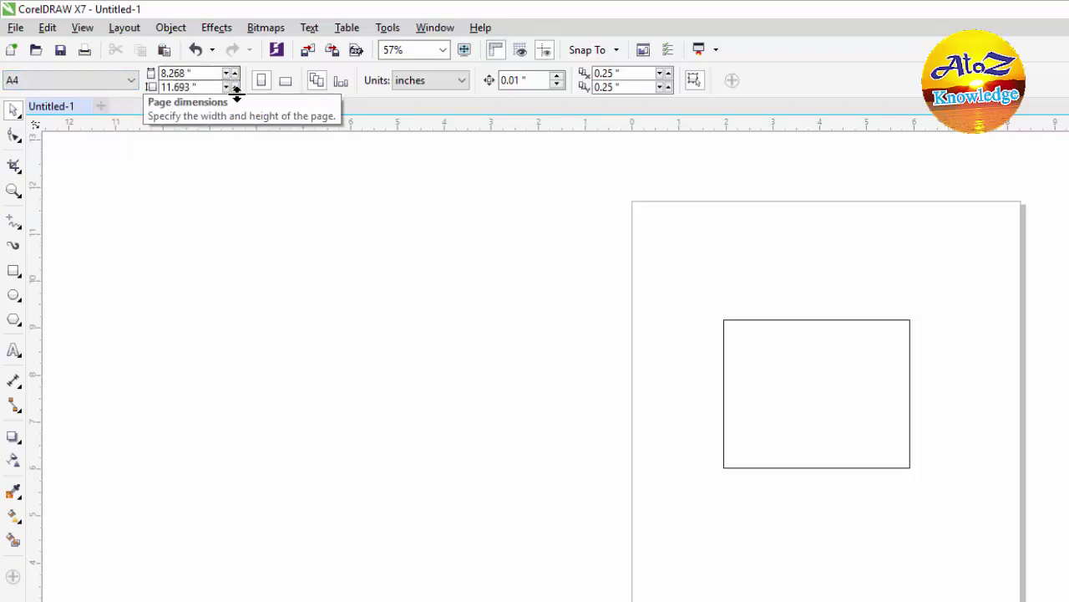
Change the page size to Legal and switch it back to A4
{"action": "left_click", "coordinate": [92, 81]}
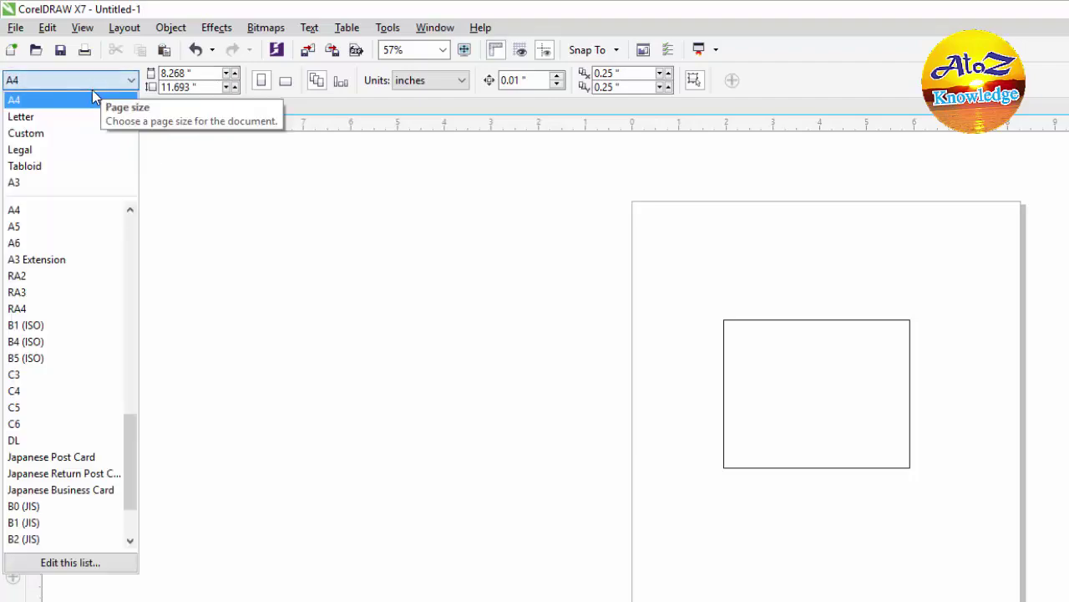
{"action": "left_click", "coordinate": [20, 149]}
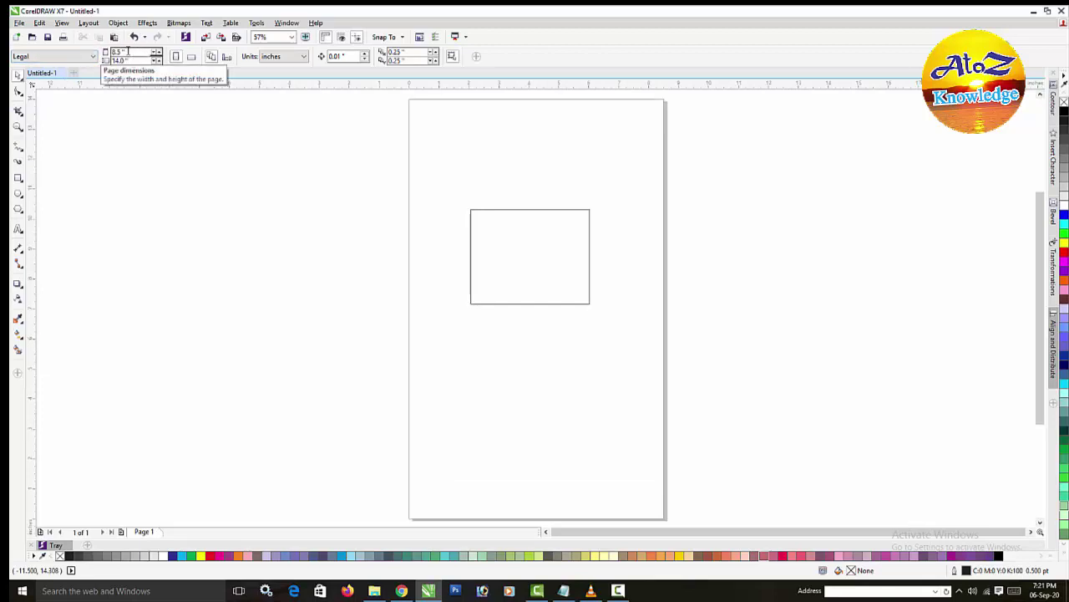
{"action": "left_click", "coordinate": [58, 56]}
{"action": "left_click", "coordinate": [59, 80]}
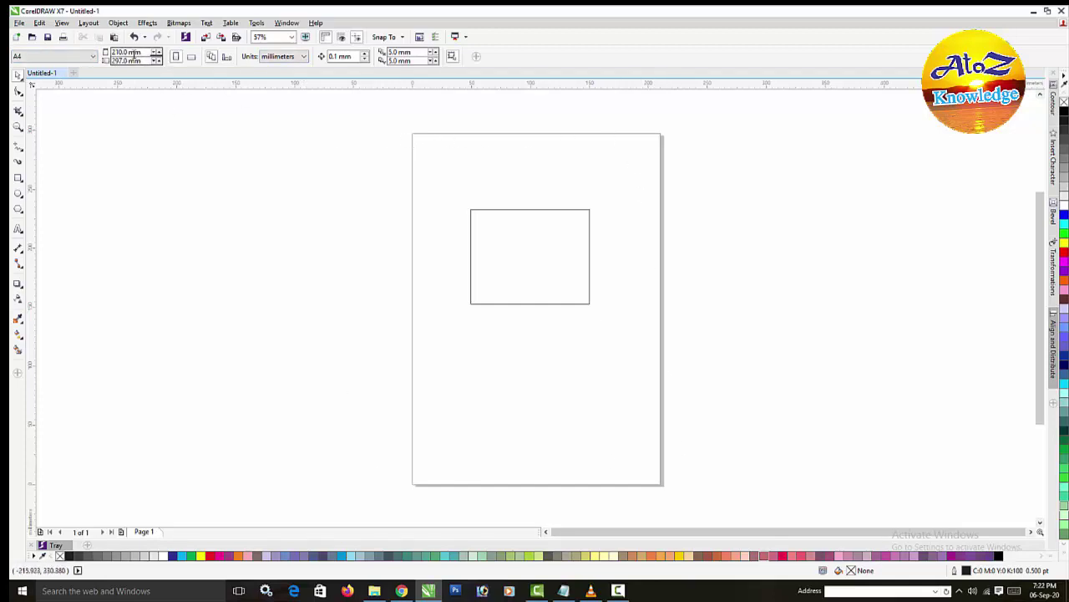
Set the document units to inches and the page size to Letter
{"action": "left_click", "coordinate": [283, 58]}
{"action": "left_click", "coordinate": [284, 70]}
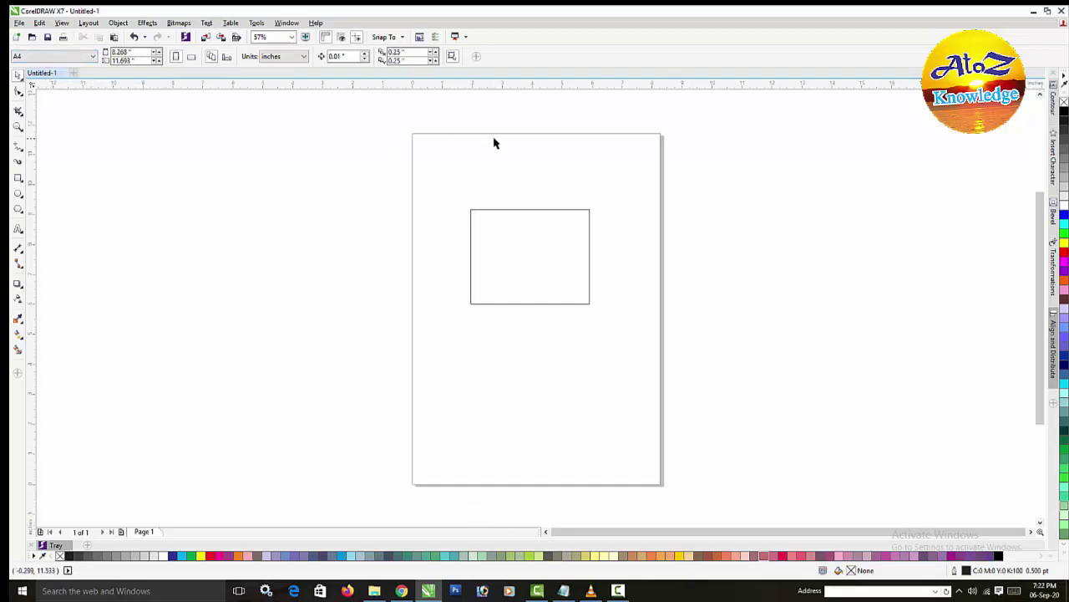
{"action": "left_click", "coordinate": [133, 52]}
{"action": "left_click", "coordinate": [59, 58]}
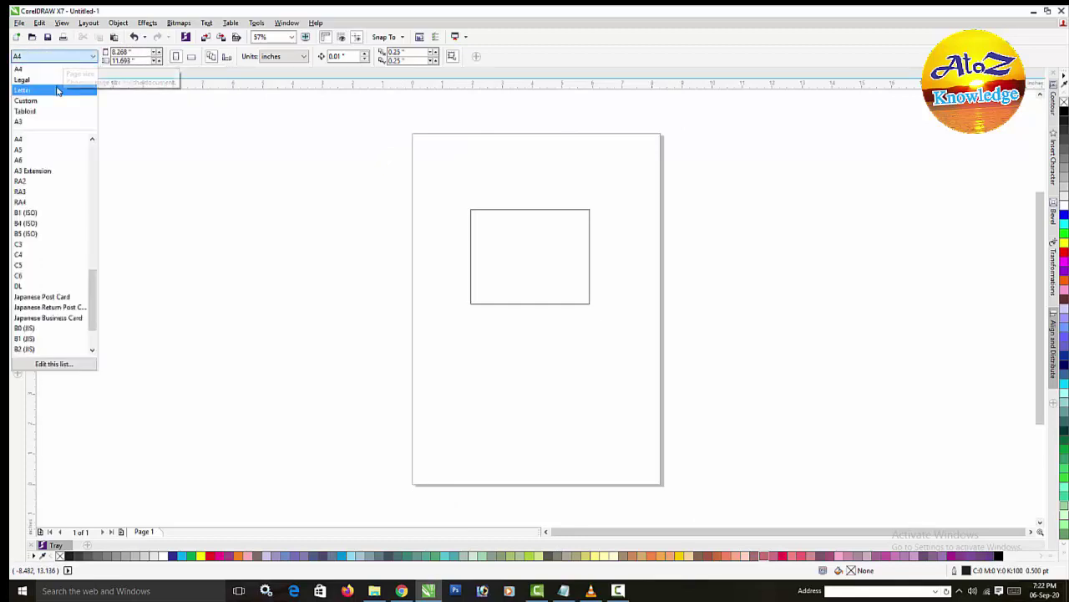
{"action": "left_click", "coordinate": [59, 89]}
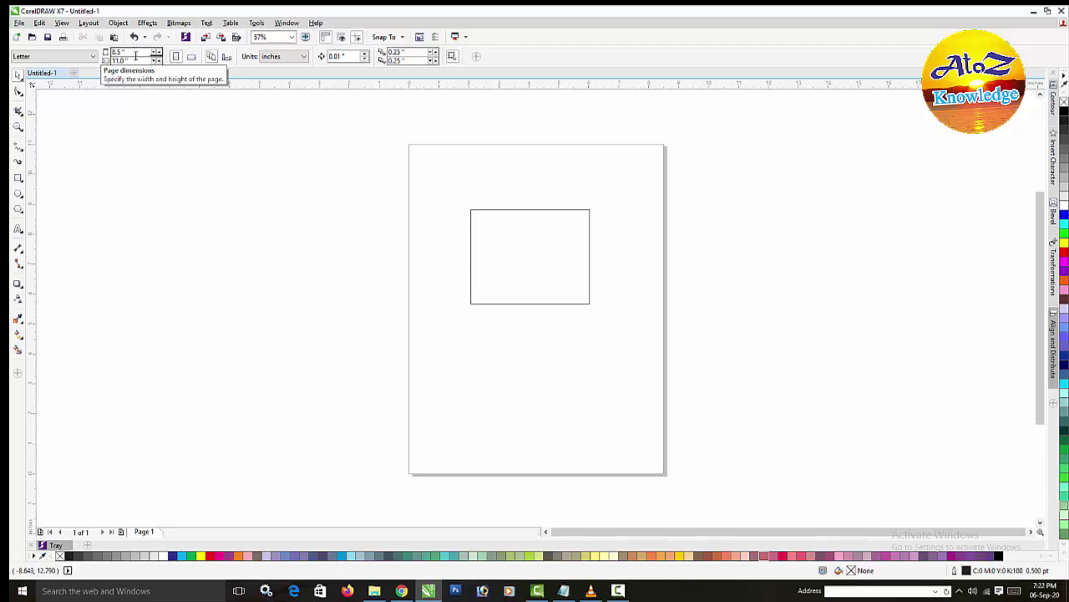
Set the document's page size to A4
{"action": "left_click", "coordinate": [48, 59]}
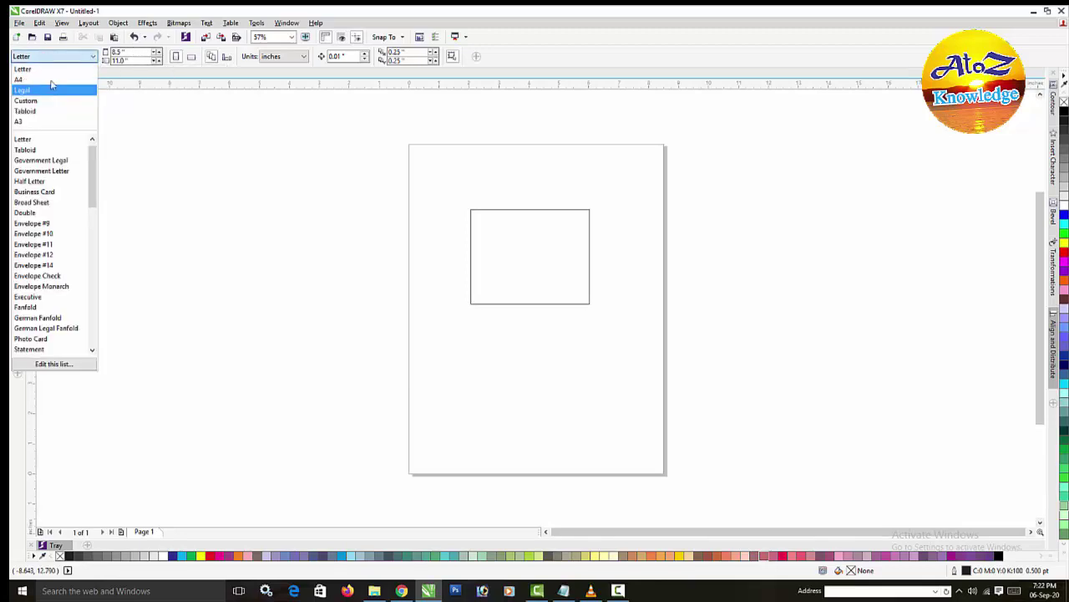
{"action": "left_click", "coordinate": [50, 80]}
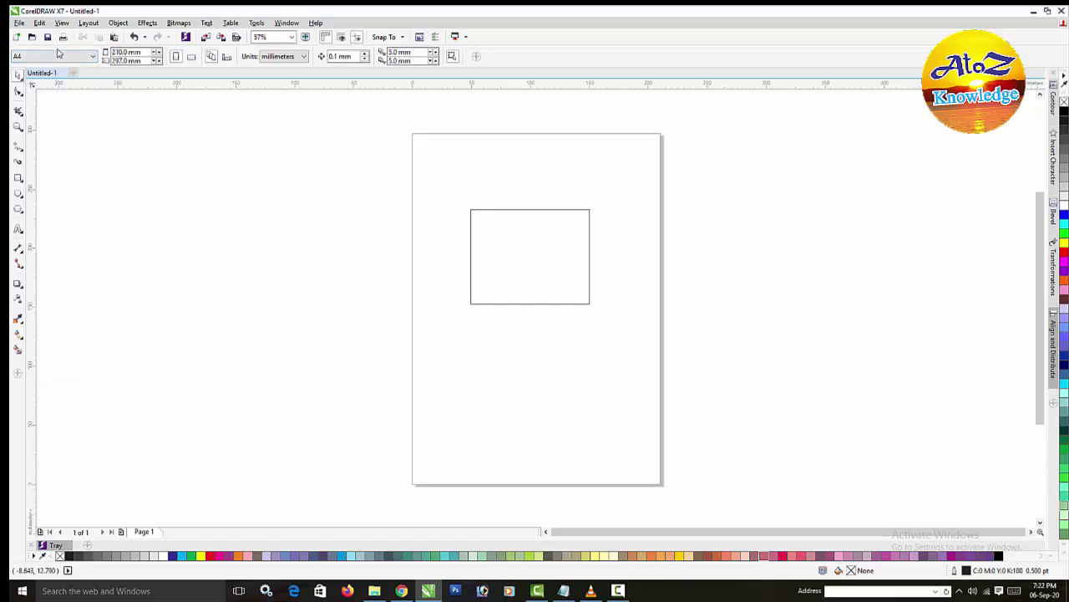
Examine the preset destination and page size options for a new document without creating one
{"action": "left_click", "coordinate": [17, 40]}
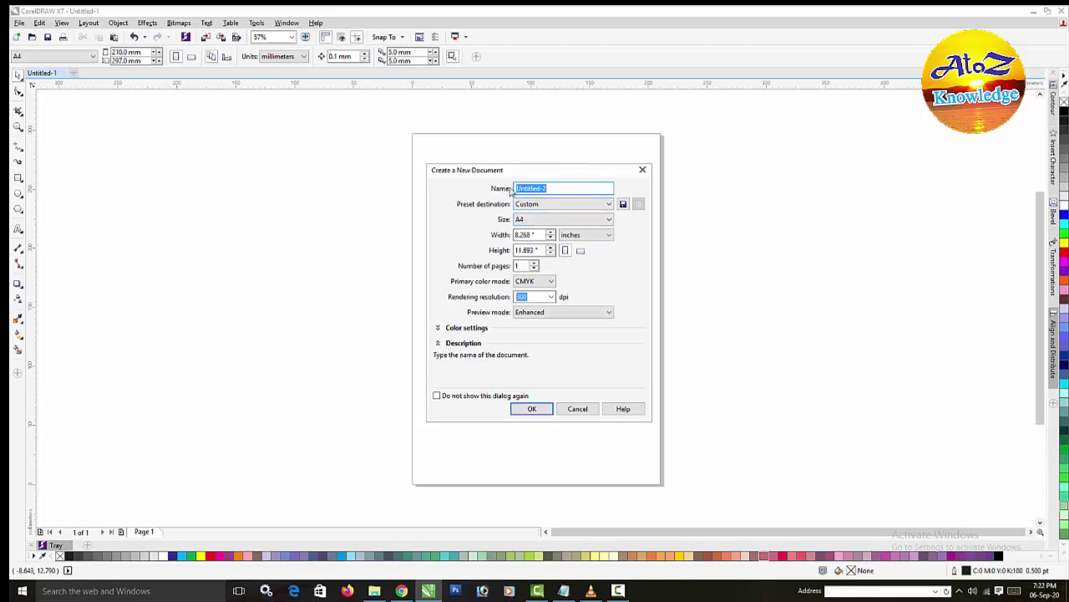
{"action": "left_click", "coordinate": [609, 206]}
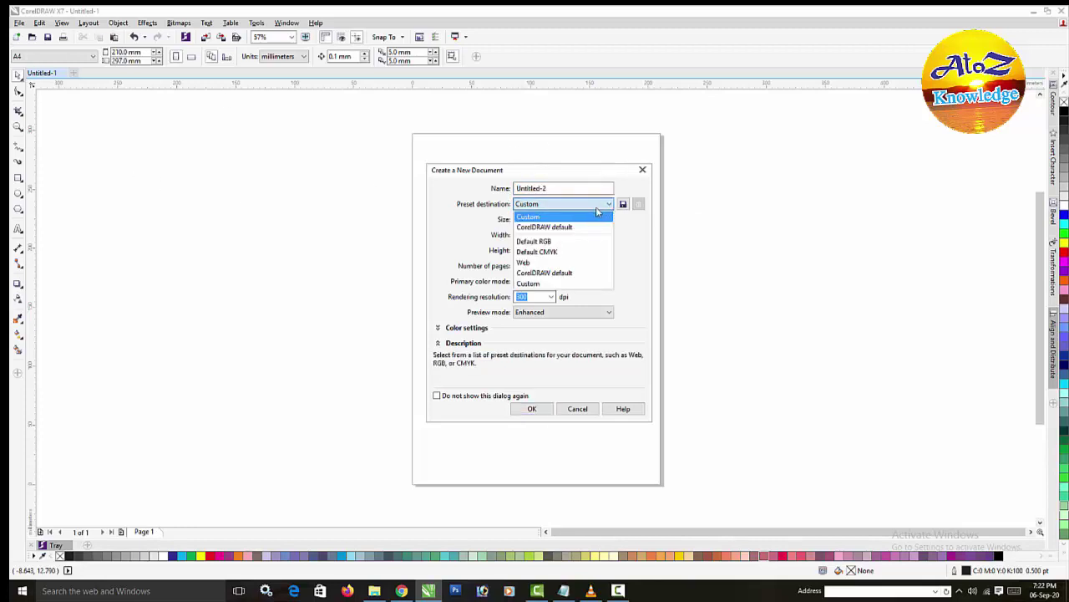
{"action": "left_click", "coordinate": [600, 206]}
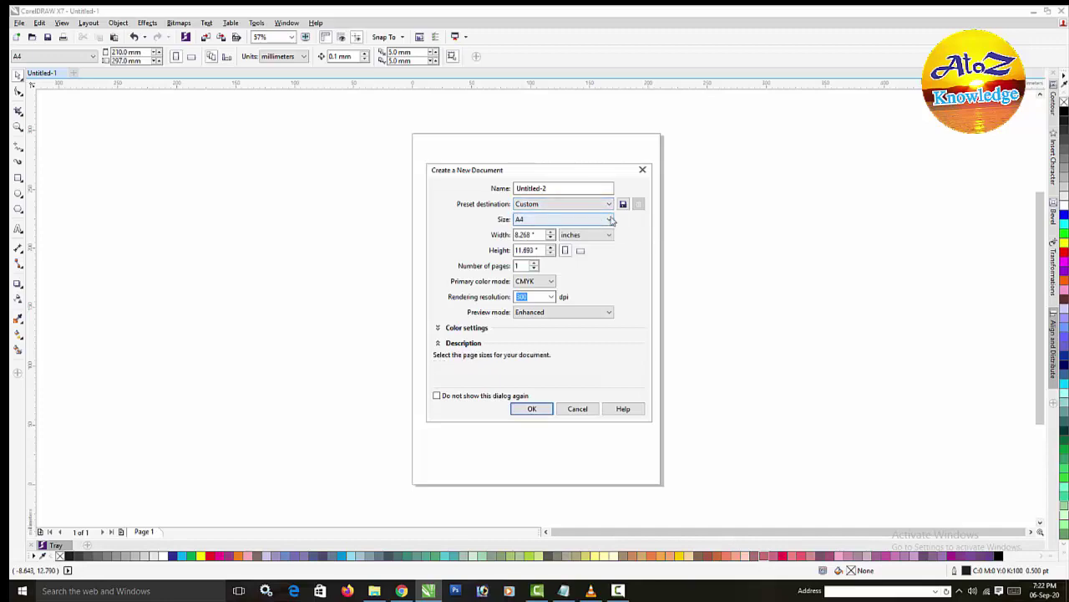
{"action": "left_click", "coordinate": [609, 220]}
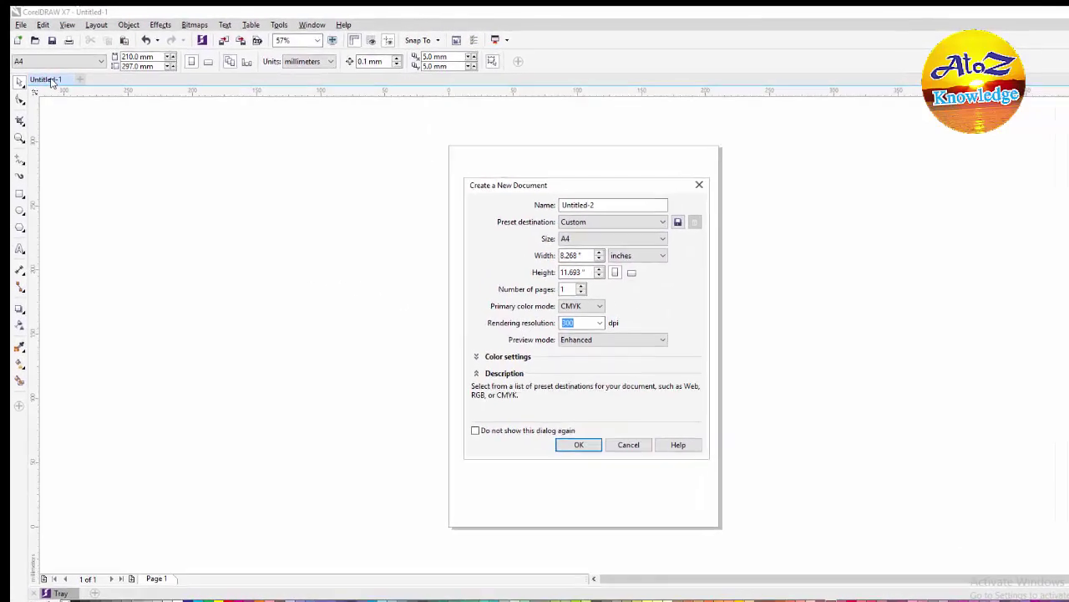
{"action": "left_click", "coordinate": [728, 193]}
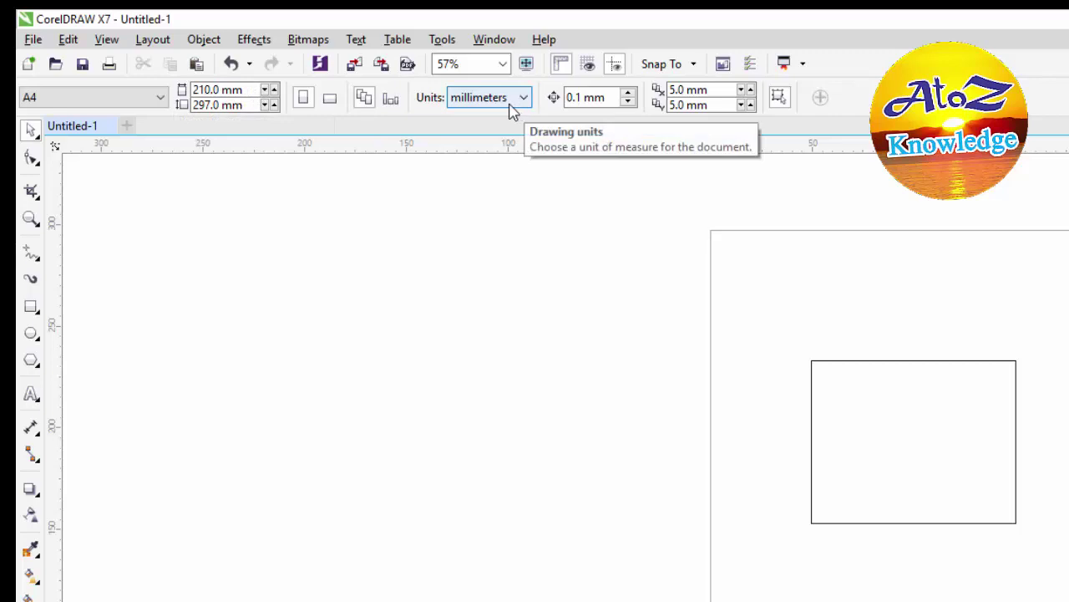
Delete the rectangle from the page
{"action": "left_click", "coordinate": [238, 90]}
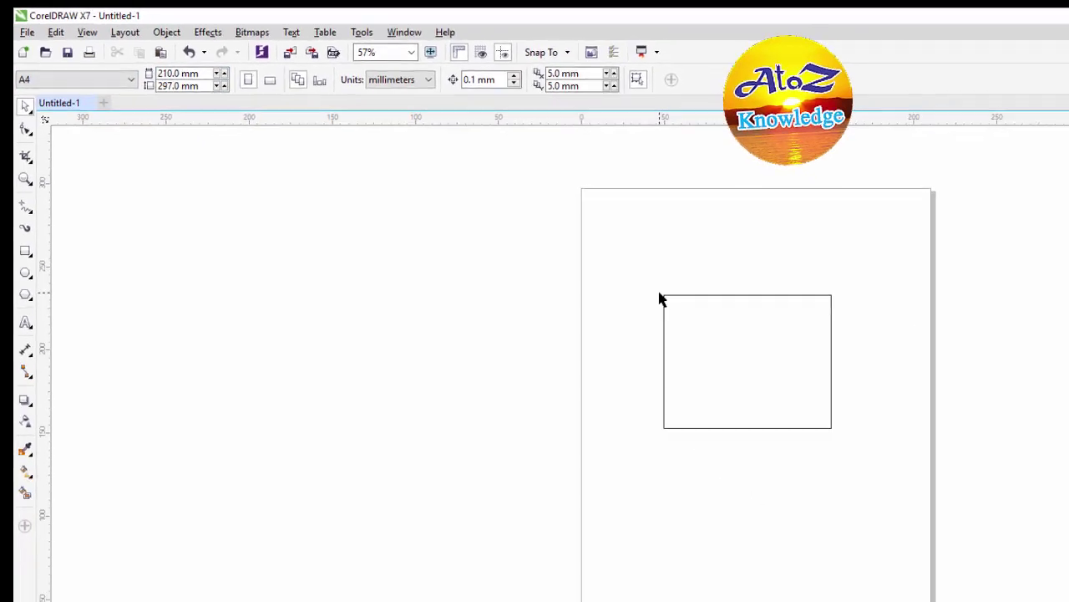
{"action": "left_click", "coordinate": [534, 243]}
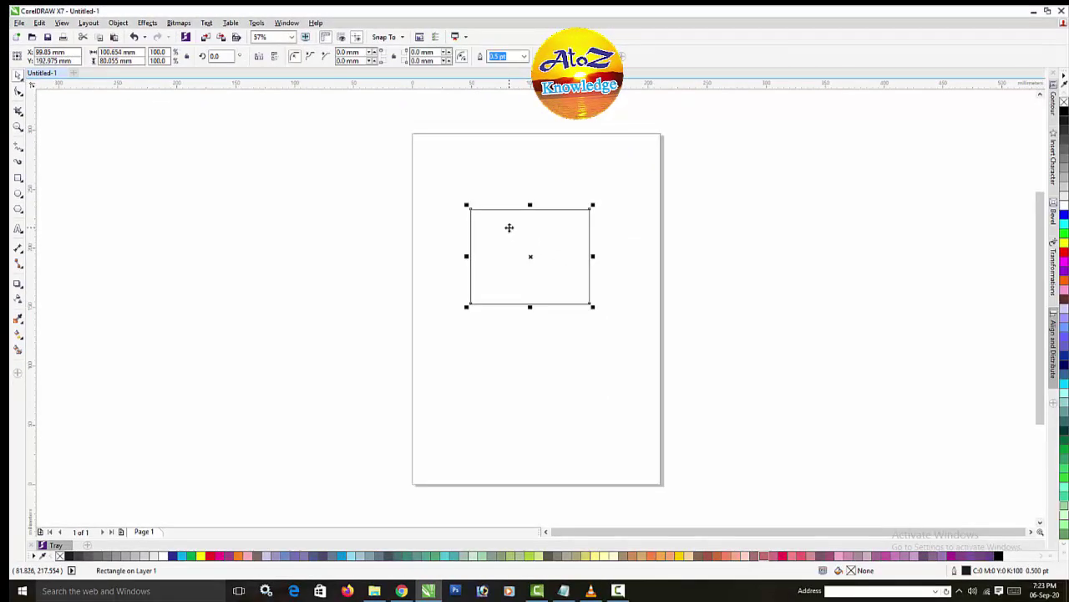
{"action": "key", "text": "Delete"}
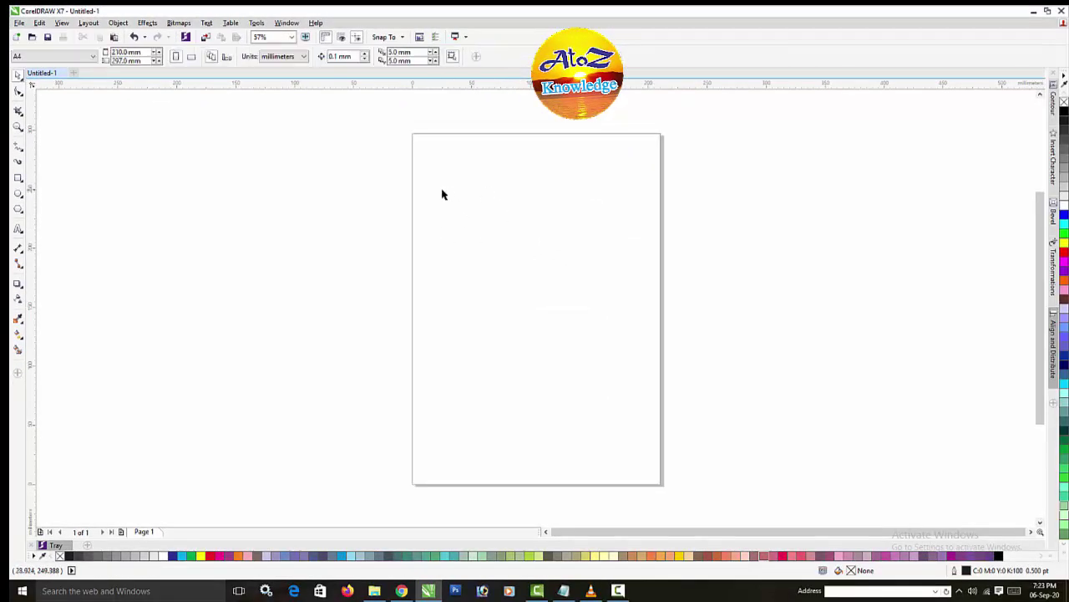
Review the available drawing units and set the document units to inches
{"action": "left_click", "coordinate": [289, 57]}
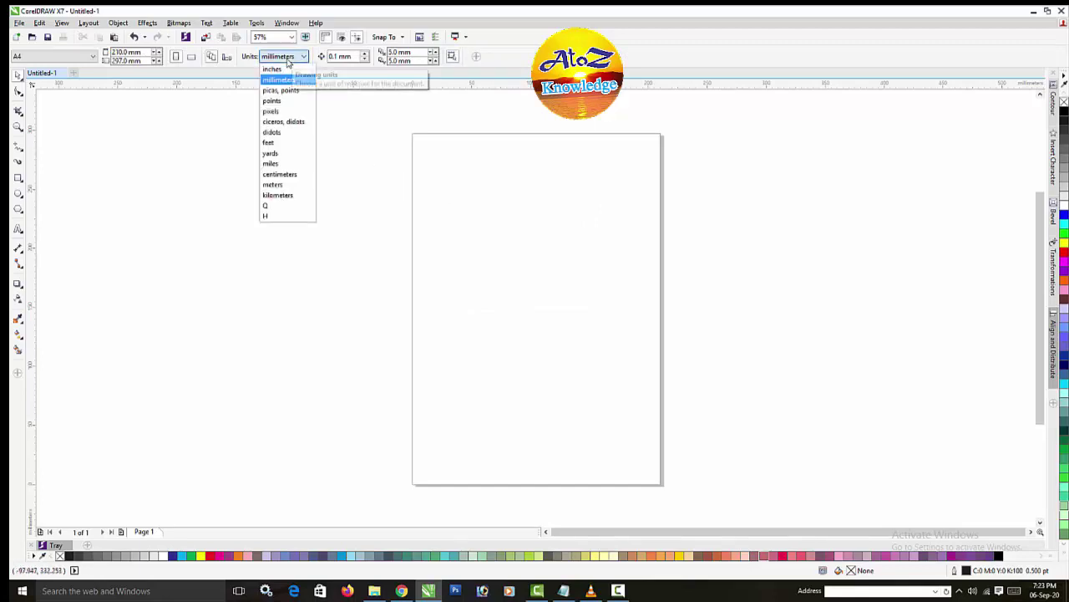
{"action": "left_click", "coordinate": [343, 148]}
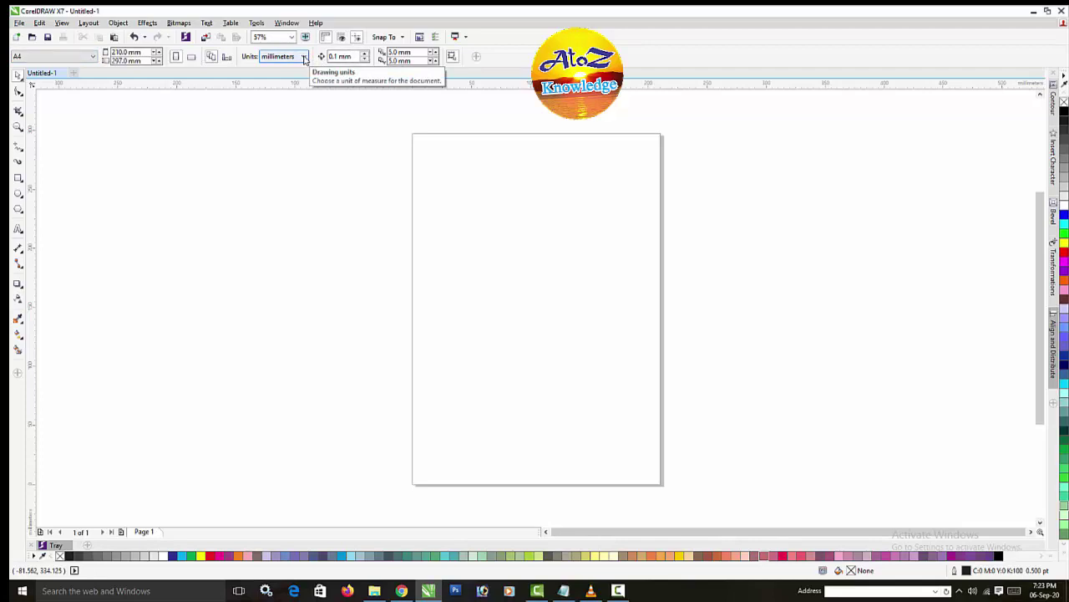
{"action": "left_click", "coordinate": [304, 57]}
{"action": "left_click", "coordinate": [408, 130]}
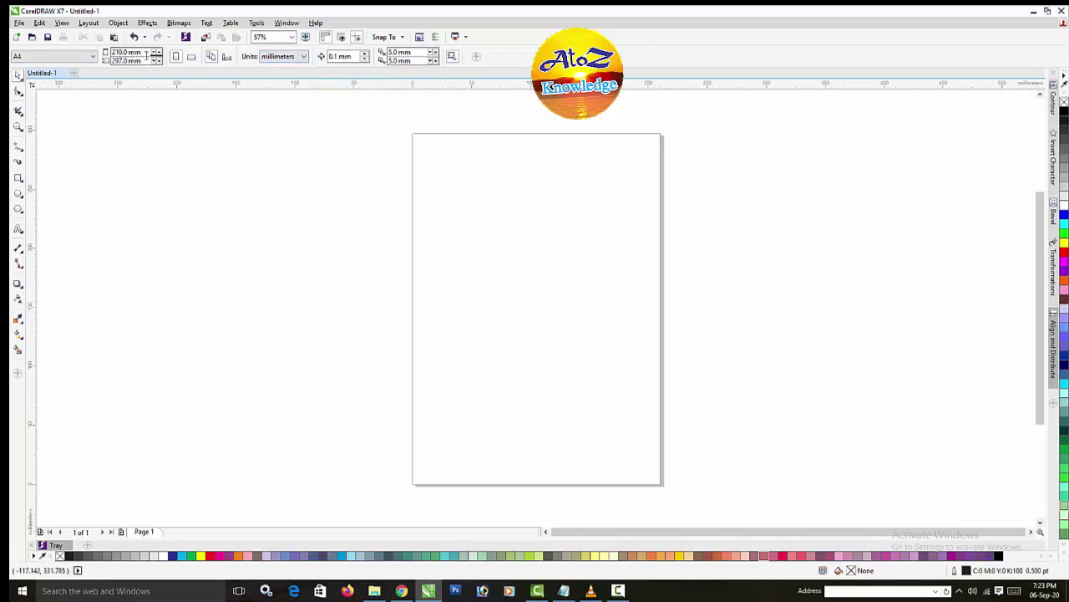
{"action": "left_click", "coordinate": [281, 60]}
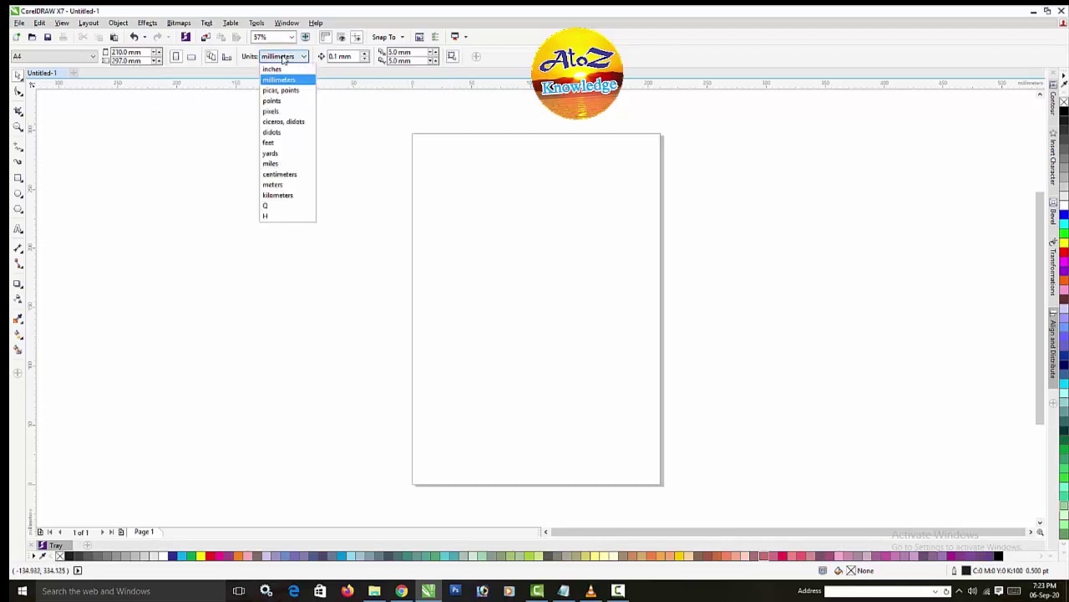
{"action": "left_click", "coordinate": [285, 72]}
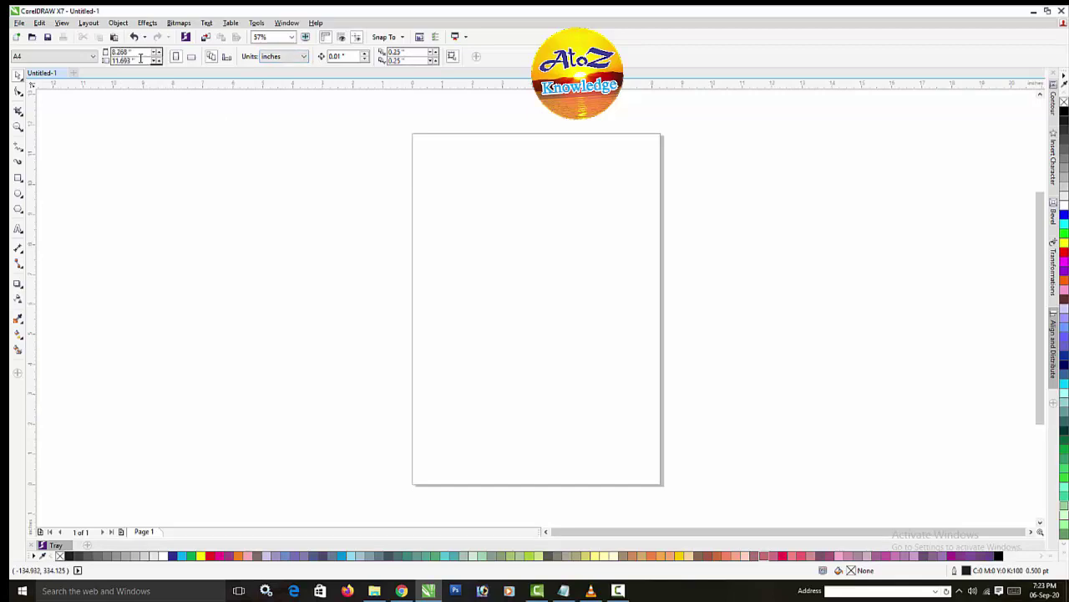
Set the document units to feet and make the page 5 ft wide and 3 ft high
{"action": "left_click", "coordinate": [296, 59]}
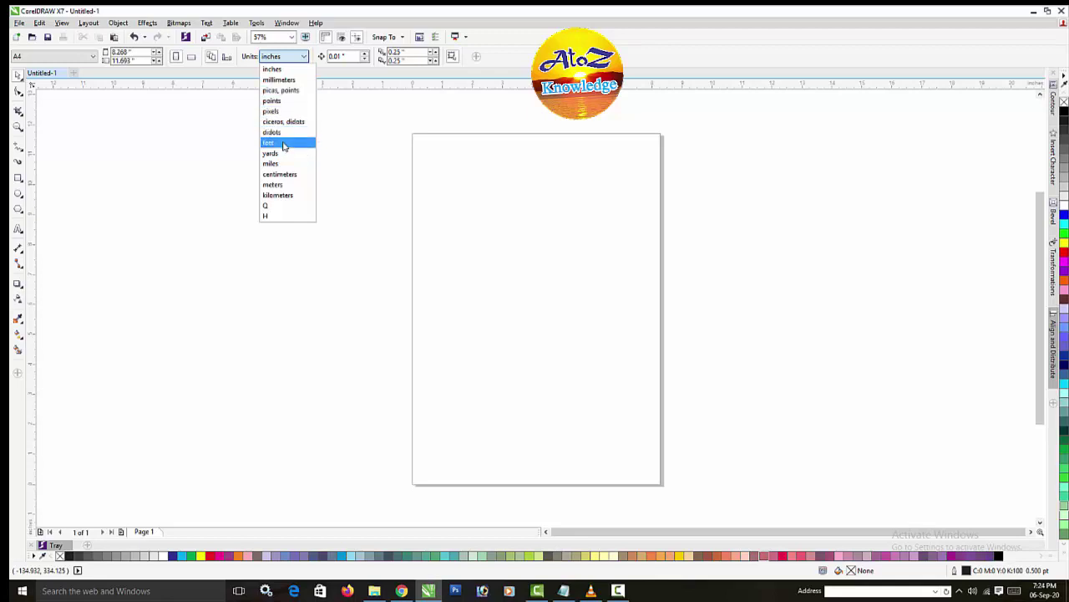
{"action": "left_click", "coordinate": [284, 146]}
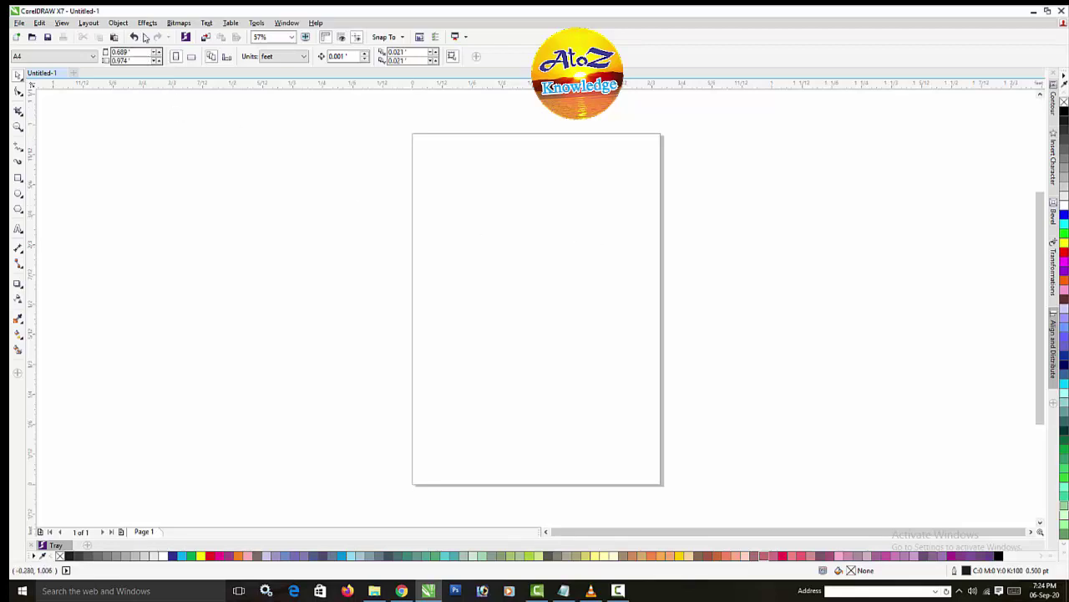
{"action": "left_click_drag", "start_coordinate": [142, 52], "coordinate": [80, 52]}
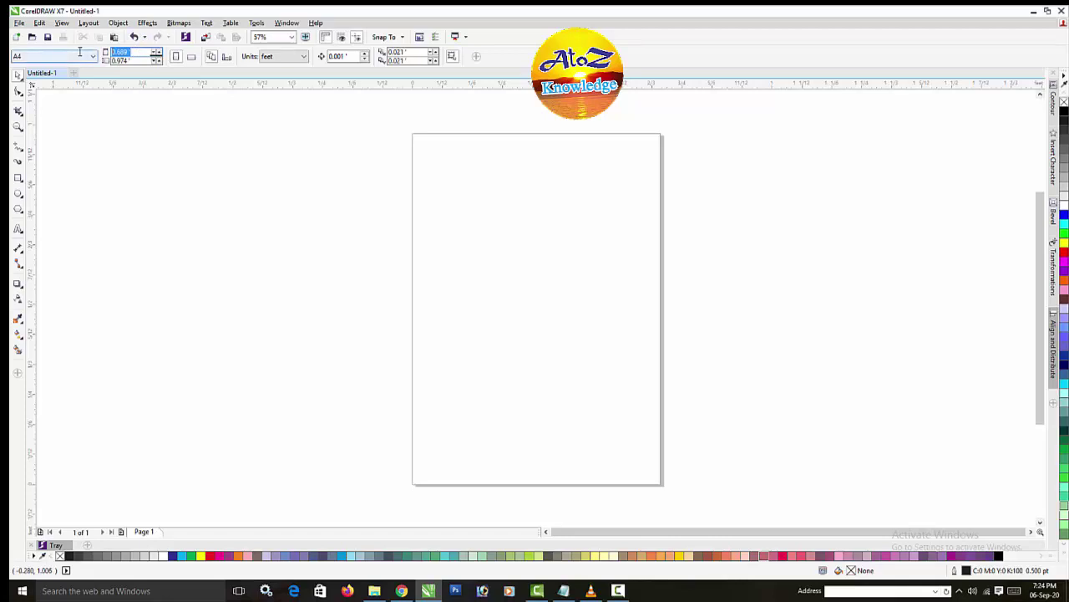
{"action": "type", "text": "5"}
{"action": "key", "text": "Tab"}
{"action": "key", "text": "BackSpace"}
{"action": "type", "text": "5"}
{"action": "key", "text": "Return"}
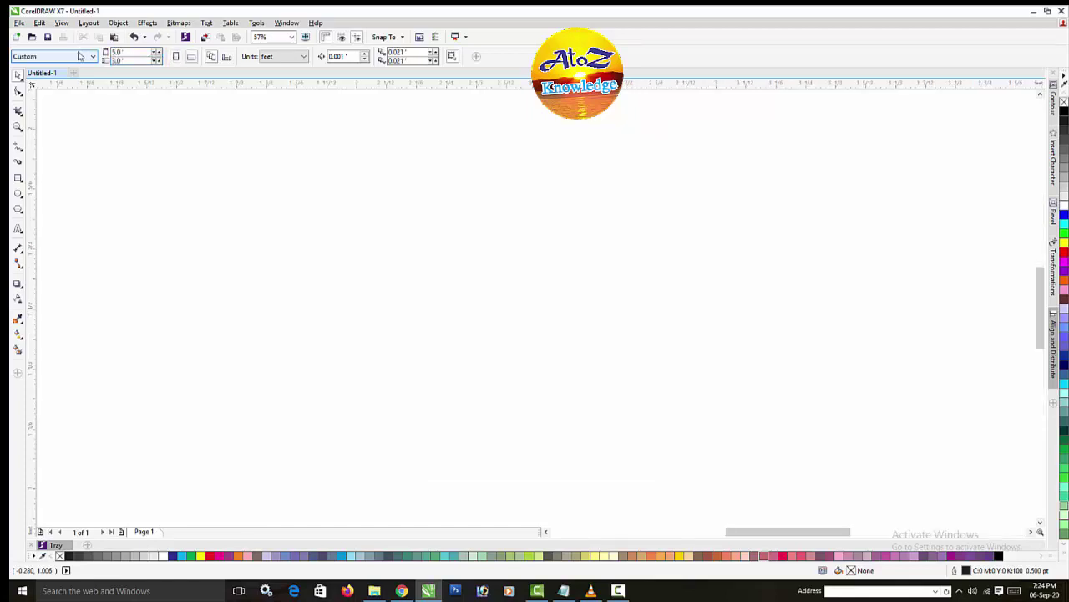
{"action": "scroll", "coordinate": [323, 186], "scroll_direction": "down", "scroll_amount": 6}
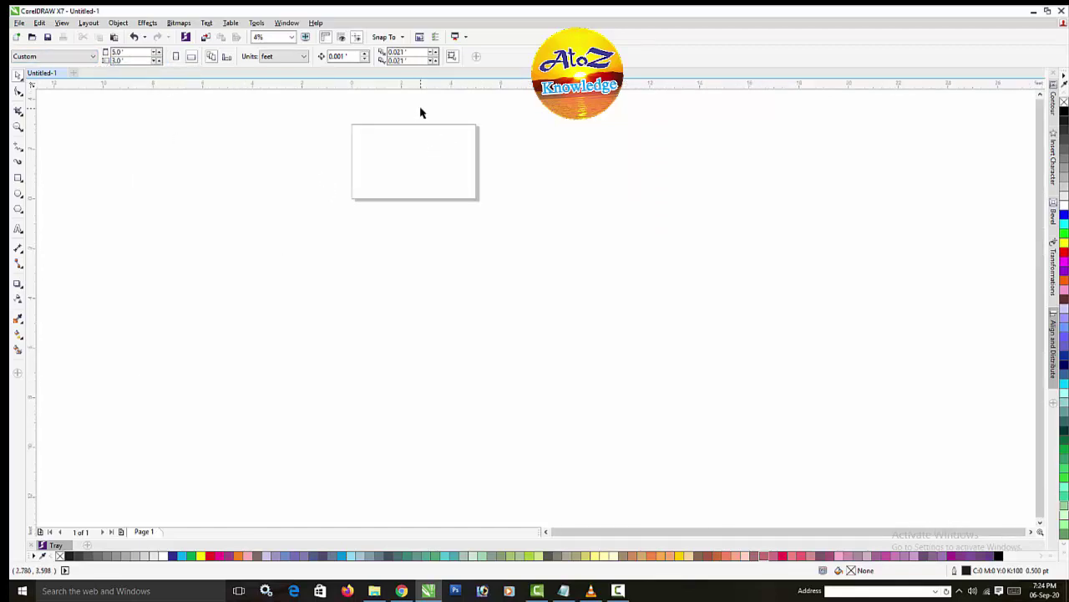
{"action": "scroll", "coordinate": [436, 112], "scroll_direction": "up", "scroll_amount": 2}
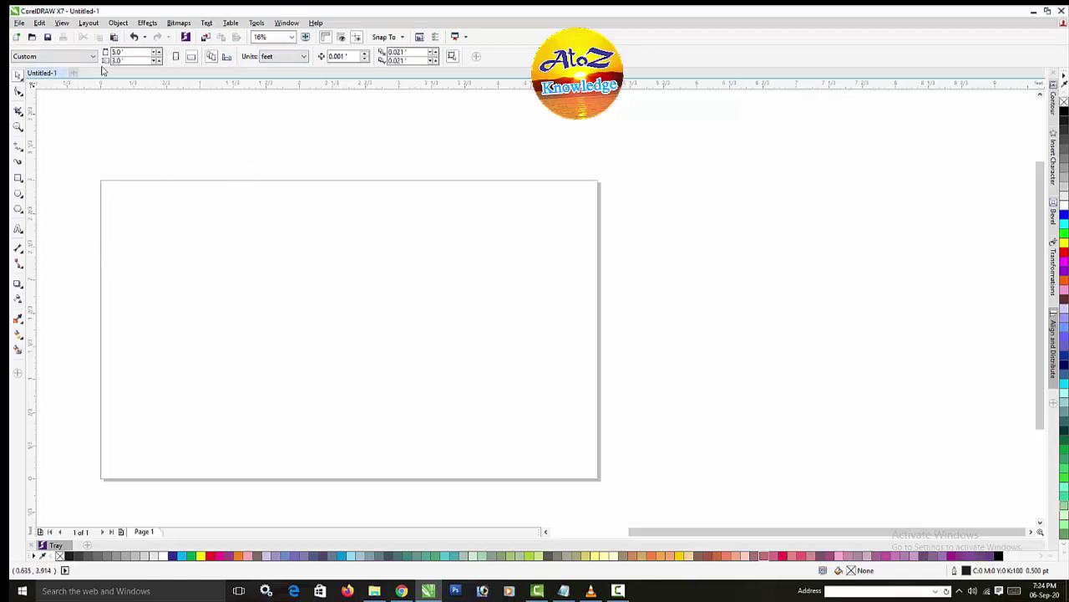
Undo the page height change and return to the Pick tool with the whole page in view
{"action": "type", "text": "0.974"}
{"action": "key", "text": "Return"}
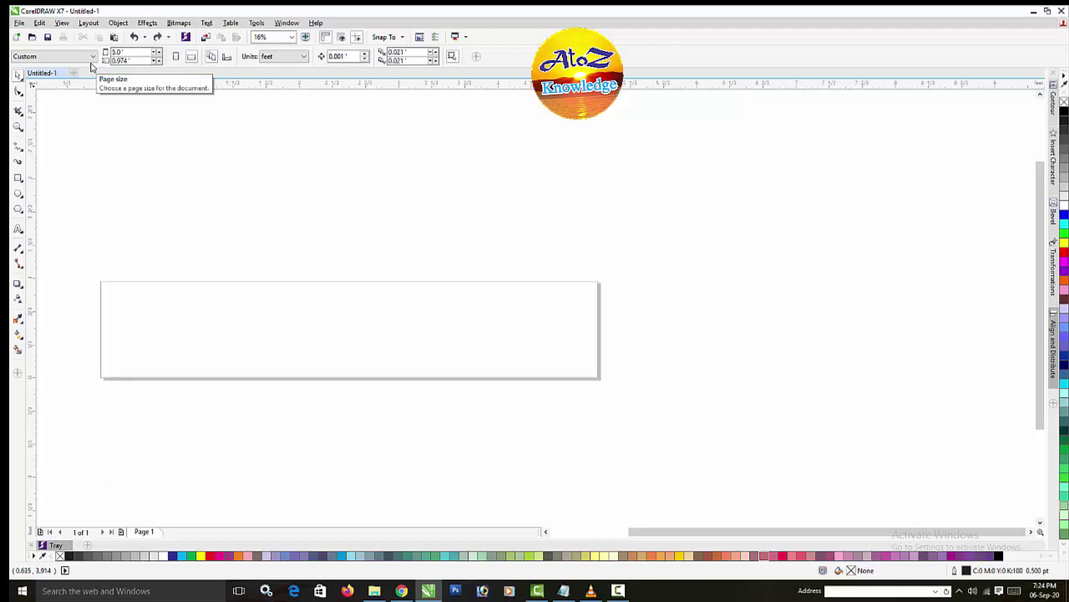
{"action": "key", "text": "z"}
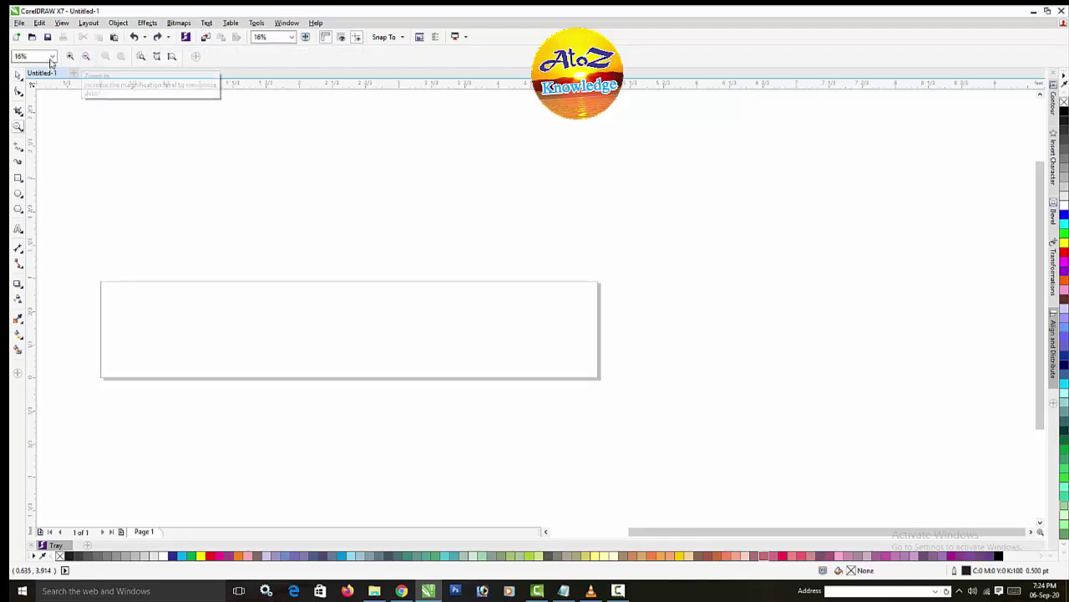
{"action": "left_click", "coordinate": [98, 136]}
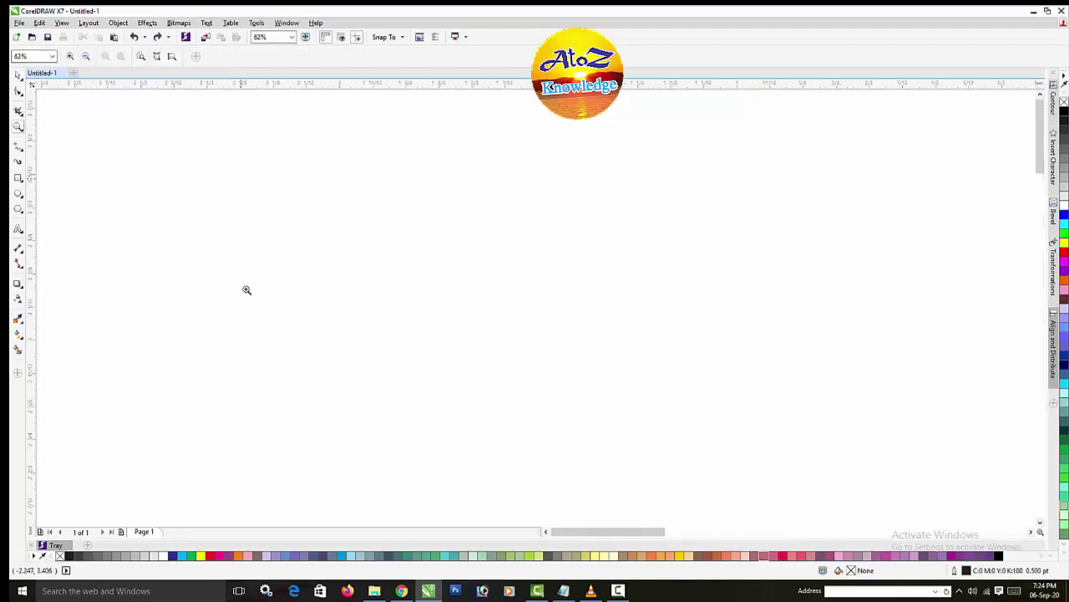
{"action": "scroll", "coordinate": [243, 289], "scroll_direction": "down", "scroll_amount": 3}
{"action": "key", "text": "space"}
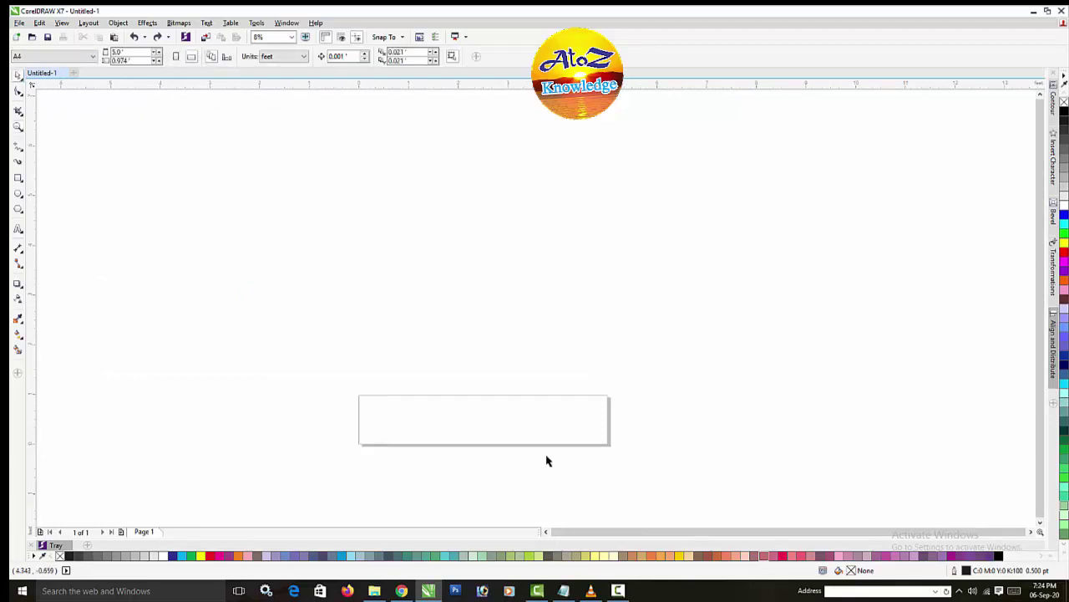
Set the page size back to A4 and the document units to inches
{"action": "left_click", "coordinate": [70, 56]}
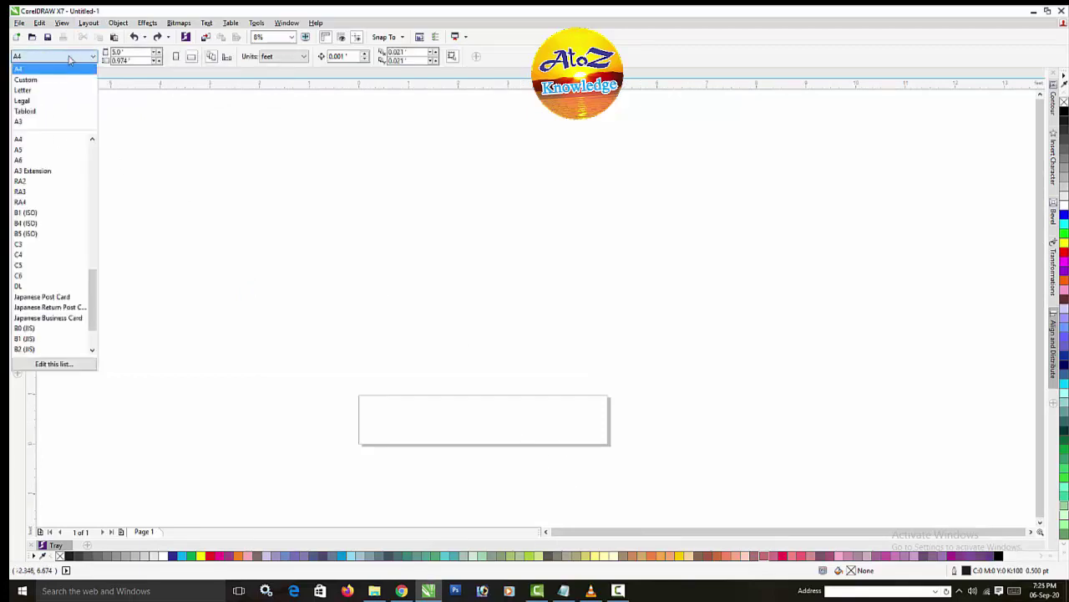
{"action": "left_click", "coordinate": [70, 68]}
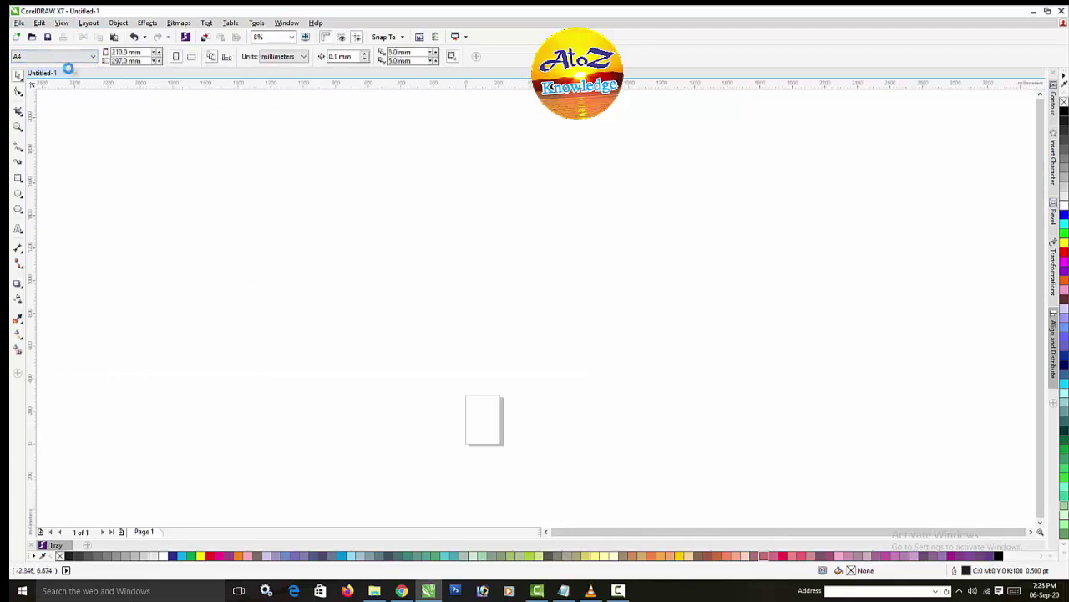
{"action": "left_click", "coordinate": [285, 56]}
{"action": "left_click", "coordinate": [287, 70]}
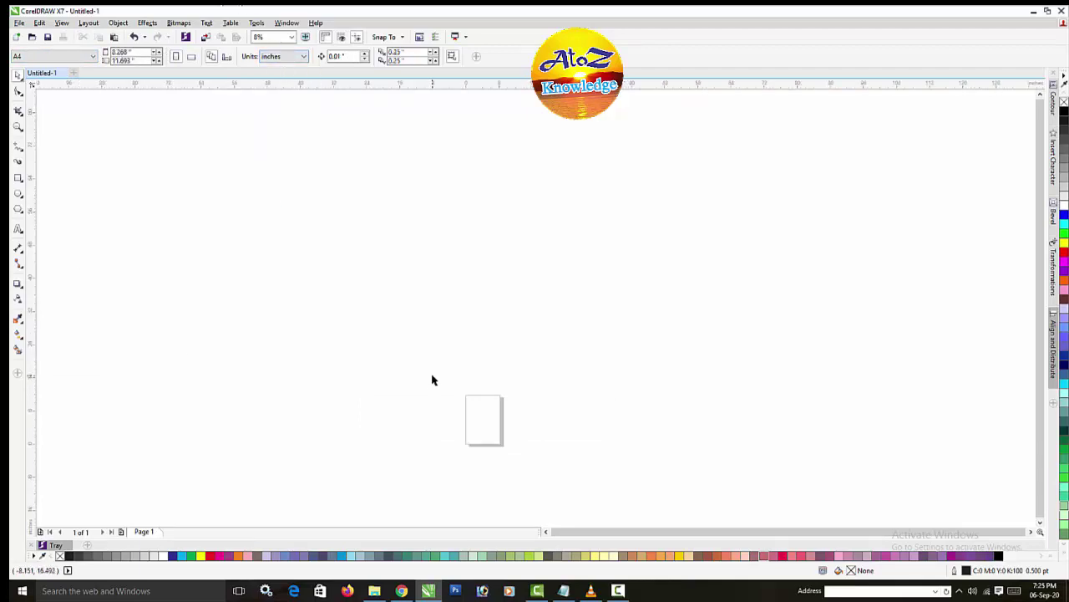
{"action": "scroll", "coordinate": [527, 439], "scroll_direction": "up", "scroll_amount": 5}
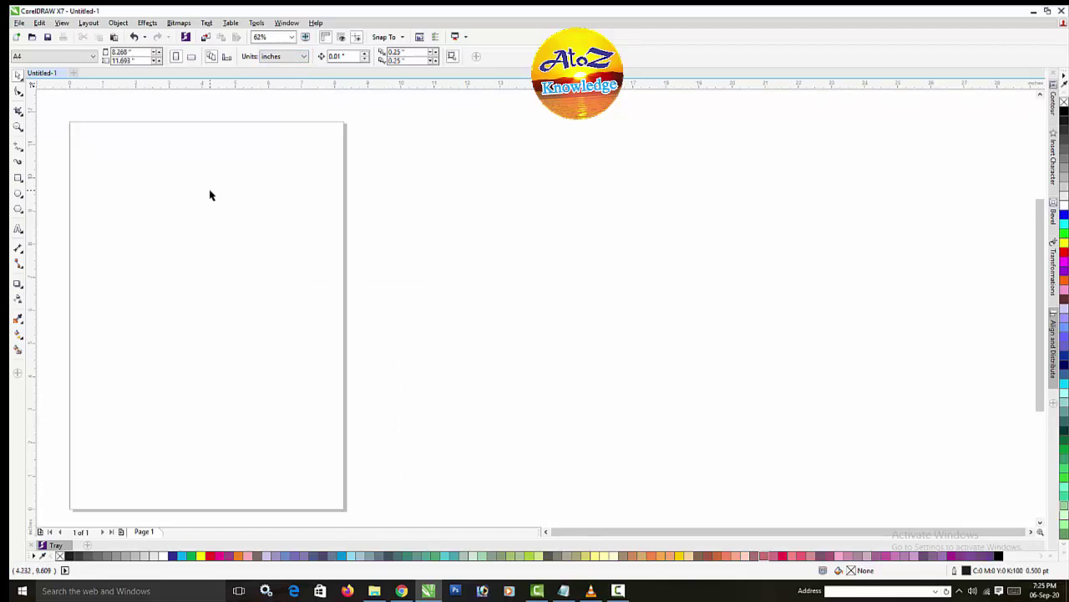
{"action": "scroll", "coordinate": [270, 267], "scroll_direction": "down", "scroll_amount": 2}
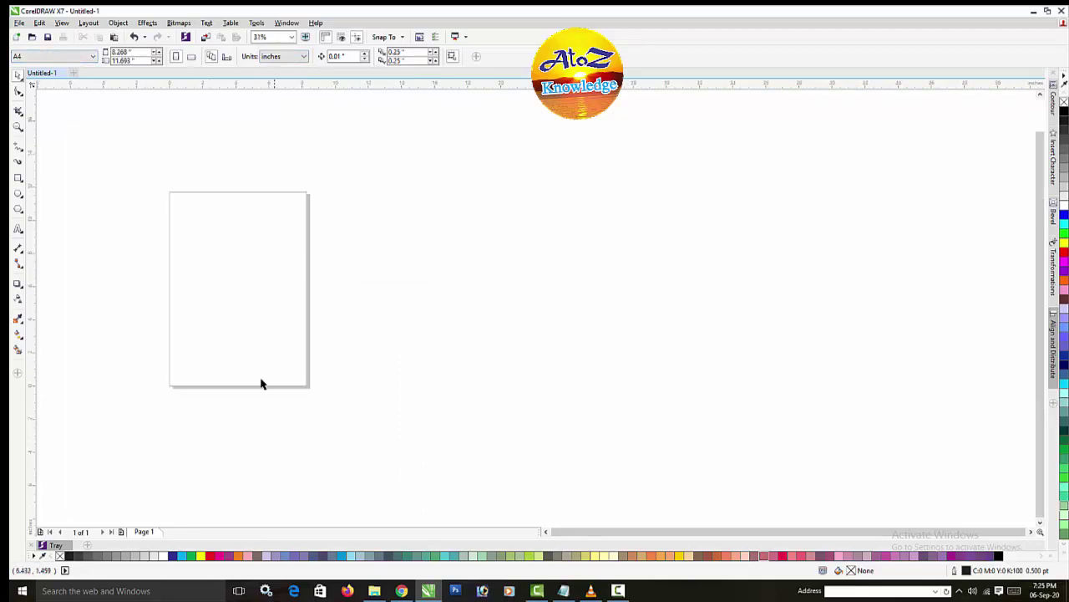
{"action": "scroll", "coordinate": [236, 393], "scroll_direction": "up", "scroll_amount": 2}
{"action": "scroll", "coordinate": [208, 369], "scroll_direction": "down", "scroll_amount": 4}
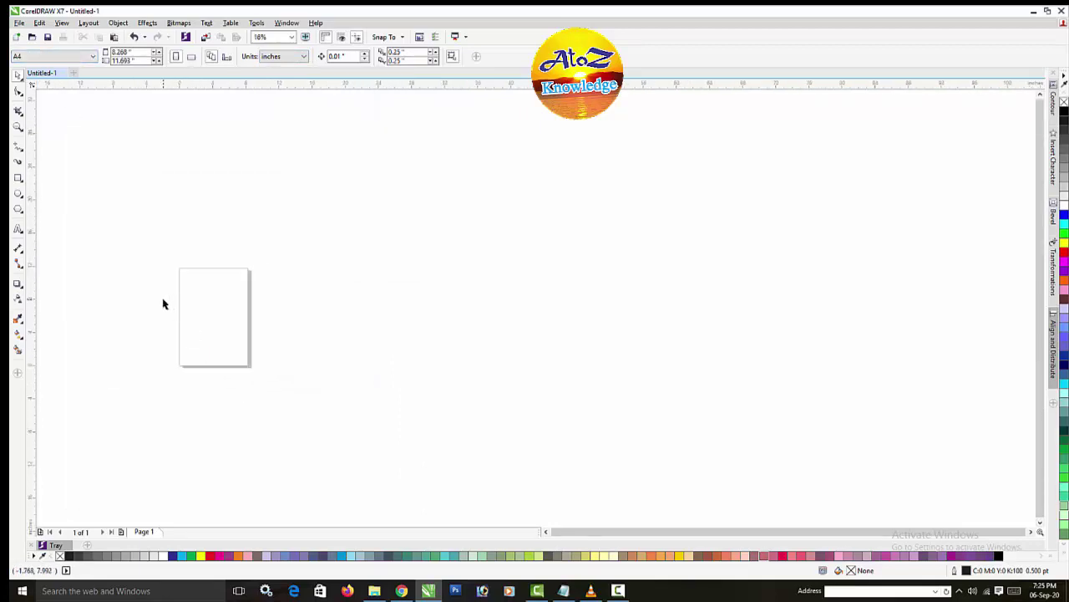
{"action": "scroll", "coordinate": [162, 301], "scroll_direction": "up", "scroll_amount": 4}
{"action": "scroll", "coordinate": [210, 226], "scroll_direction": "down", "scroll_amount": 2}
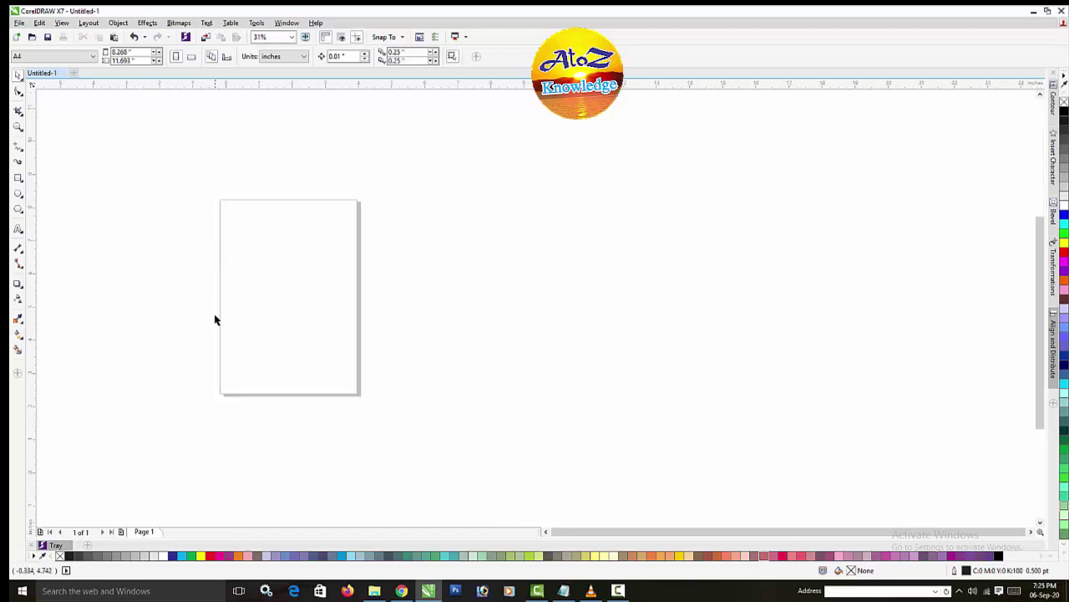
{"action": "scroll", "coordinate": [215, 318], "scroll_direction": "up", "scroll_amount": 2}
{"action": "scroll", "coordinate": [214, 293], "scroll_direction": "down", "scroll_amount": 2}
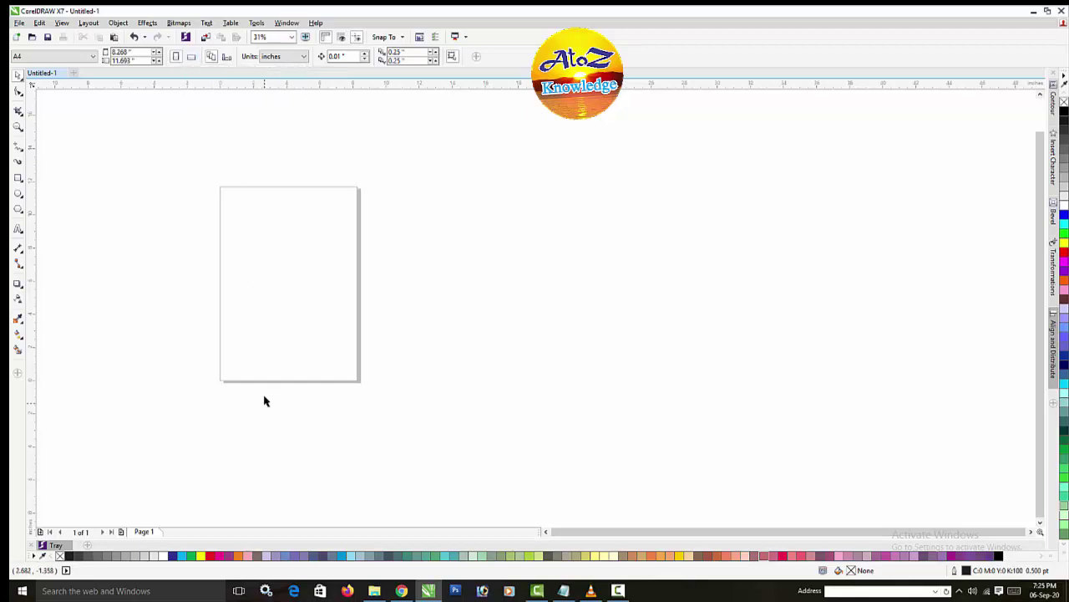
Switch the page to landscape orientation and back to portrait
{"action": "left_click", "coordinate": [191, 59]}
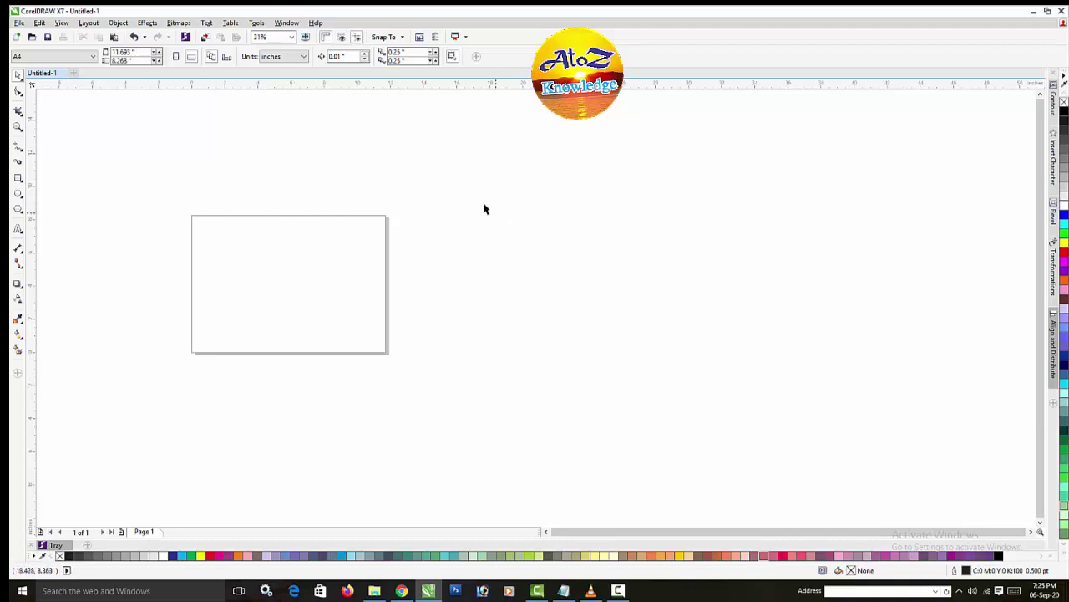
{"action": "left_click", "coordinate": [175, 57]}
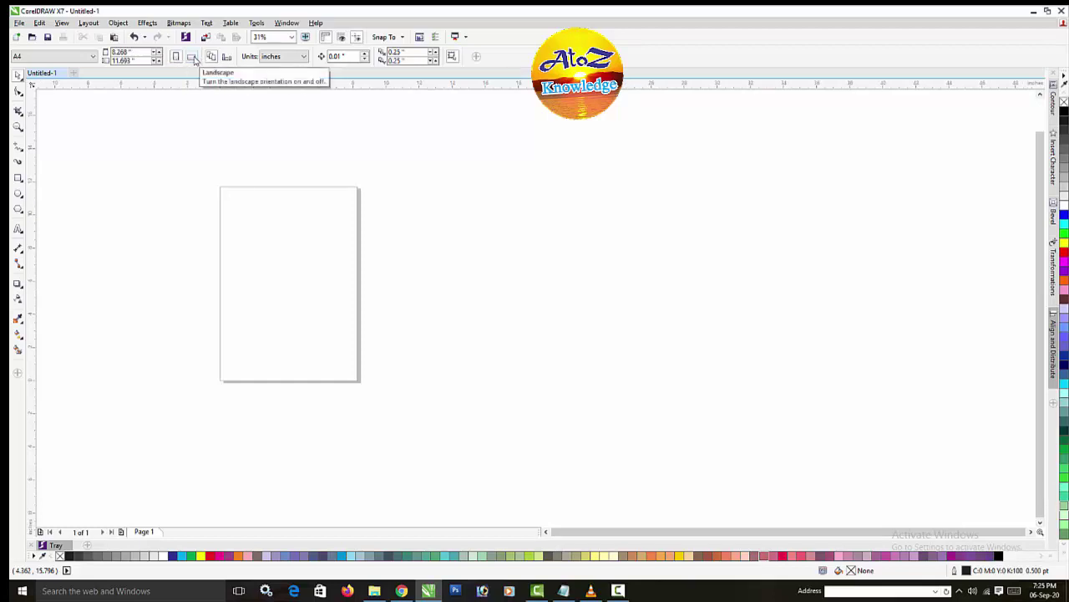
Turn the A4 page to landscape, keep the page settings applied to all pages, and restore portrait orientation
{"action": "left_click", "coordinate": [192, 57]}
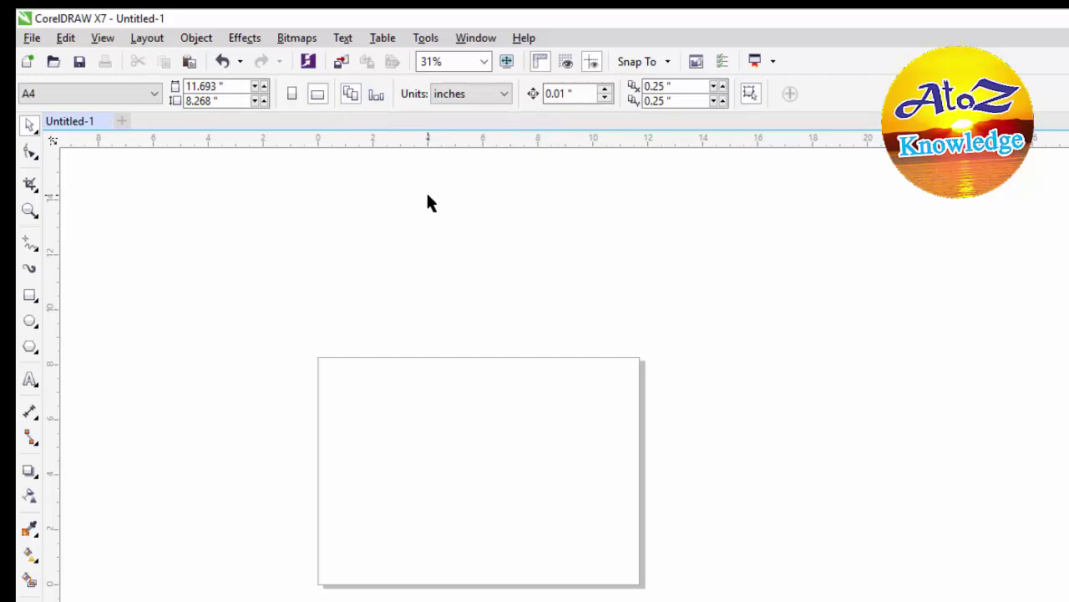
{"action": "scroll", "coordinate": [447, 489], "scroll_direction": "up", "scroll_amount": 2}
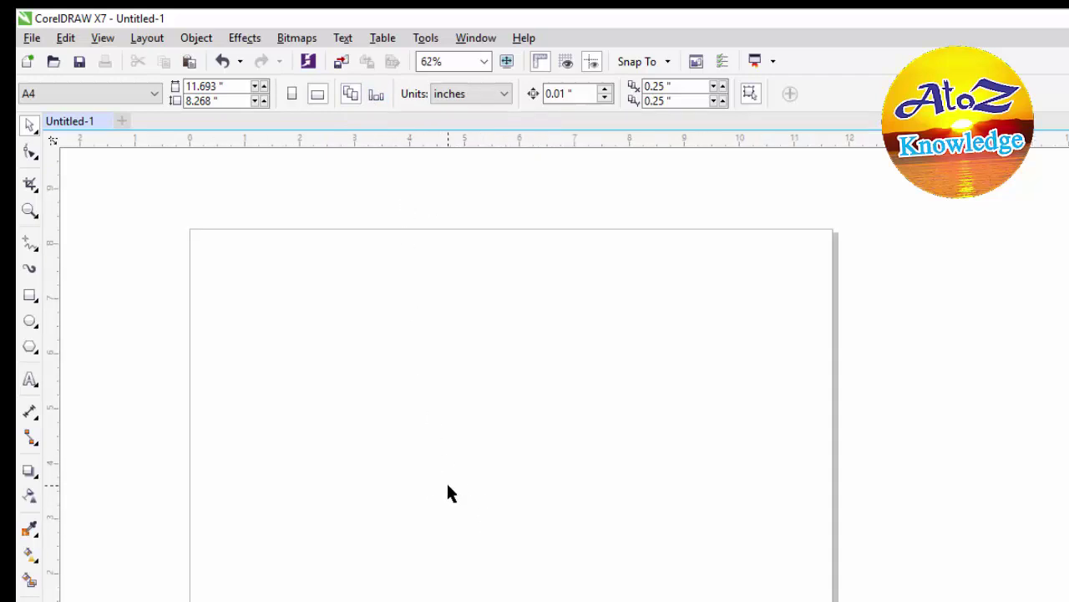
{"action": "left_click", "coordinate": [350, 98]}
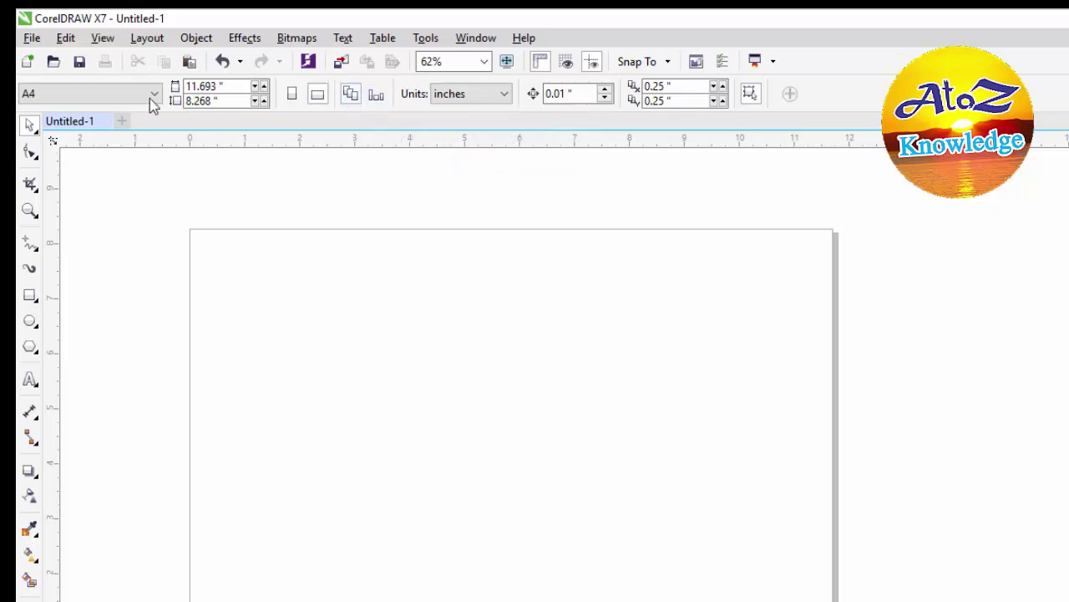
{"action": "left_click", "coordinate": [292, 96]}
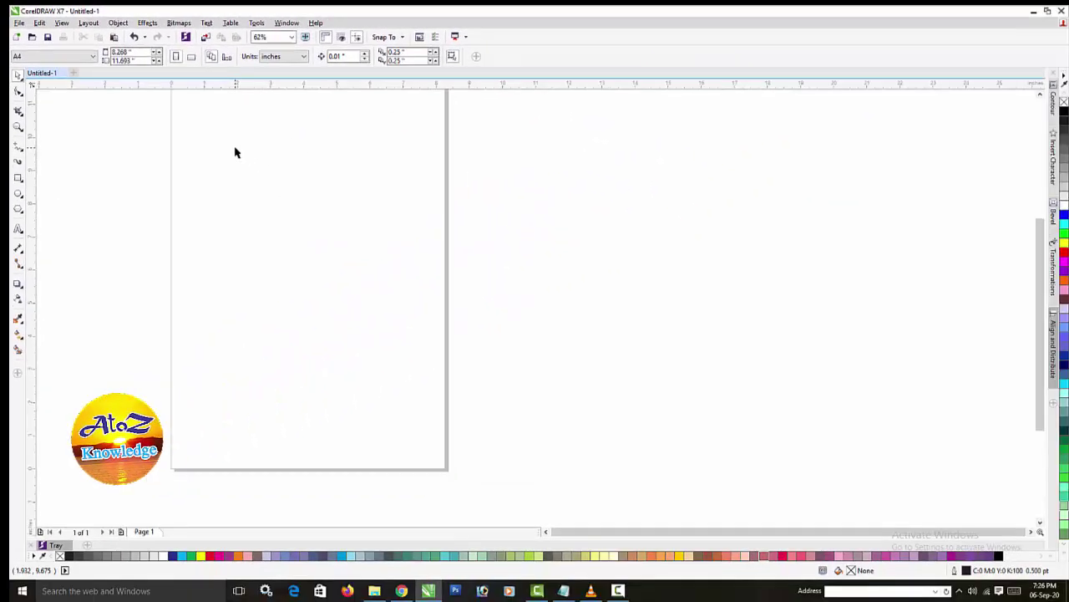
Create a rectangle the size of the page, remove it, and return to the Pick tool with nothing selected
{"action": "double_click", "coordinate": [19, 178]}
{"action": "key", "text": "shift+F4"}
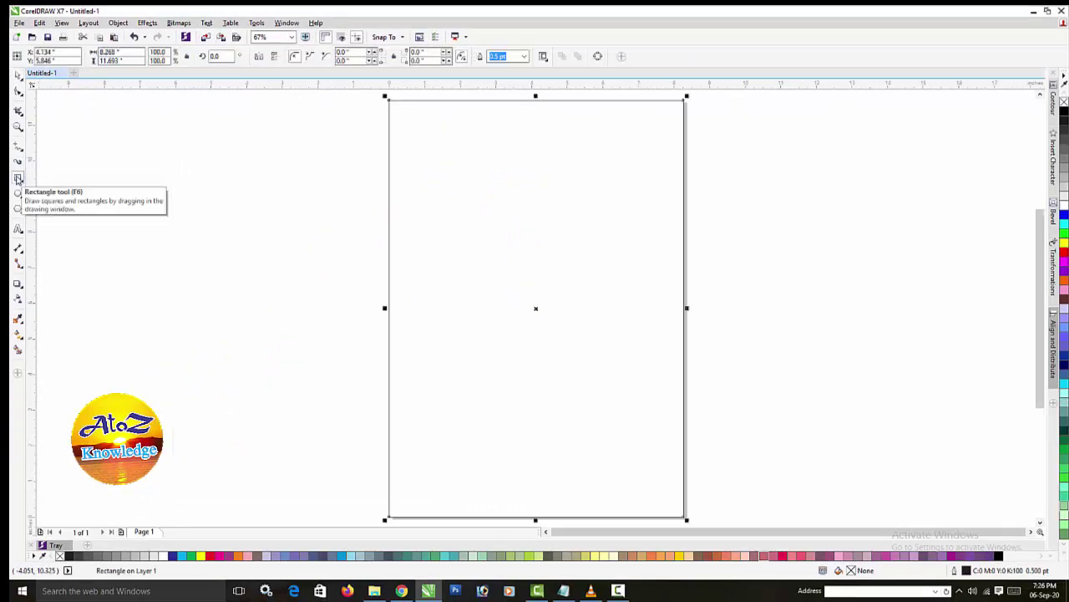
{"action": "left_click", "coordinate": [267, 238]}
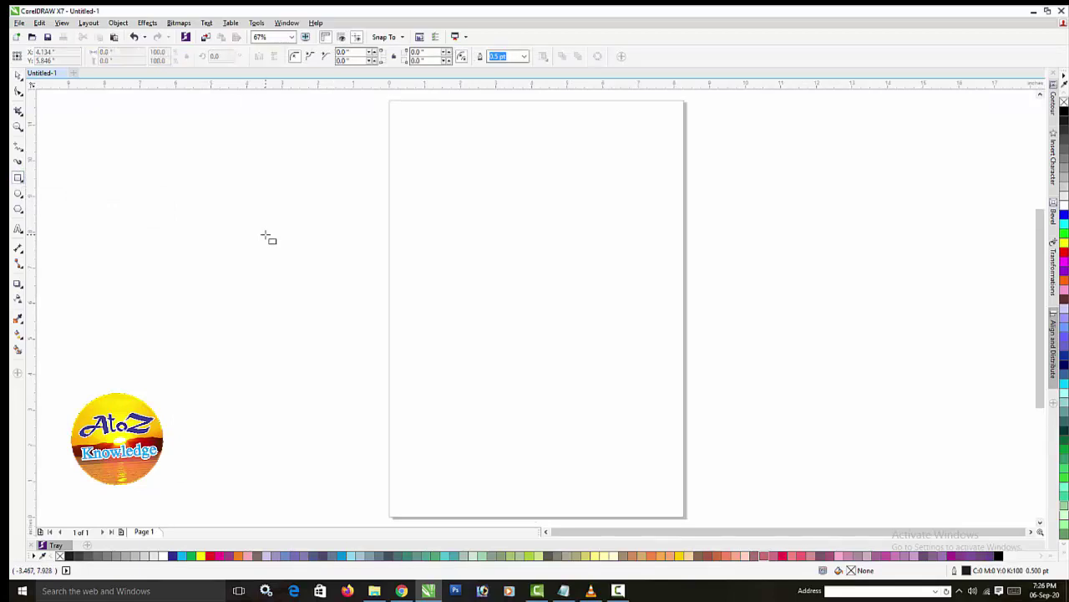
{"action": "left_click", "coordinate": [18, 75]}
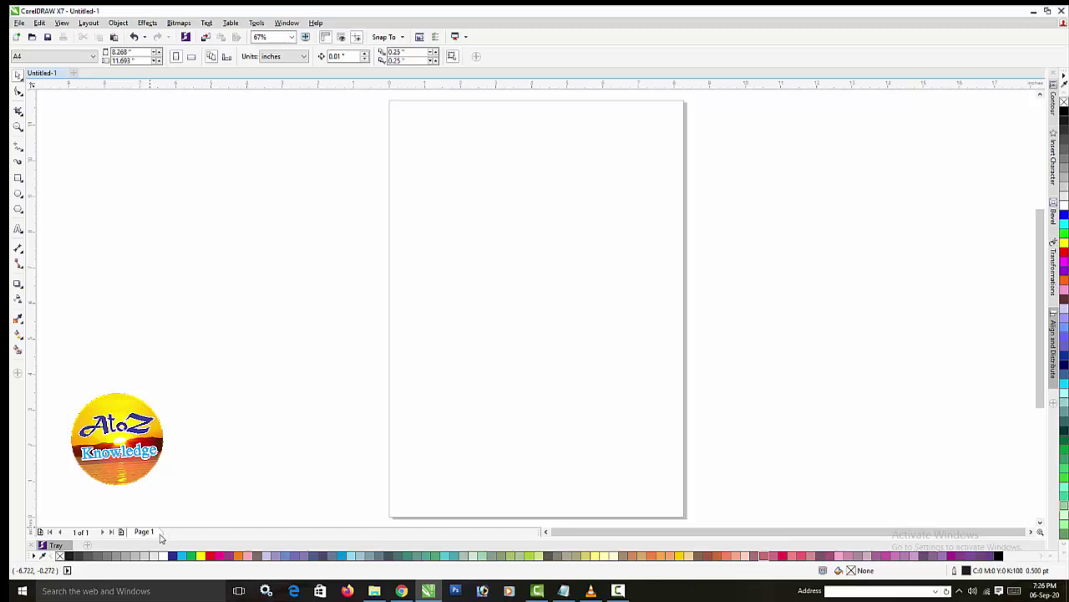
Add six new pages after Page 1 so the document has seven pages
{"action": "left_click", "coordinate": [121, 533]}
{"action": "left_click", "coordinate": [122, 533]}
{"action": "left_click", "coordinate": [121, 532]}
{"action": "left_click", "coordinate": [121, 532]}
{"action": "left_click", "coordinate": [121, 532]}
{"action": "left_click", "coordinate": [121, 532]}
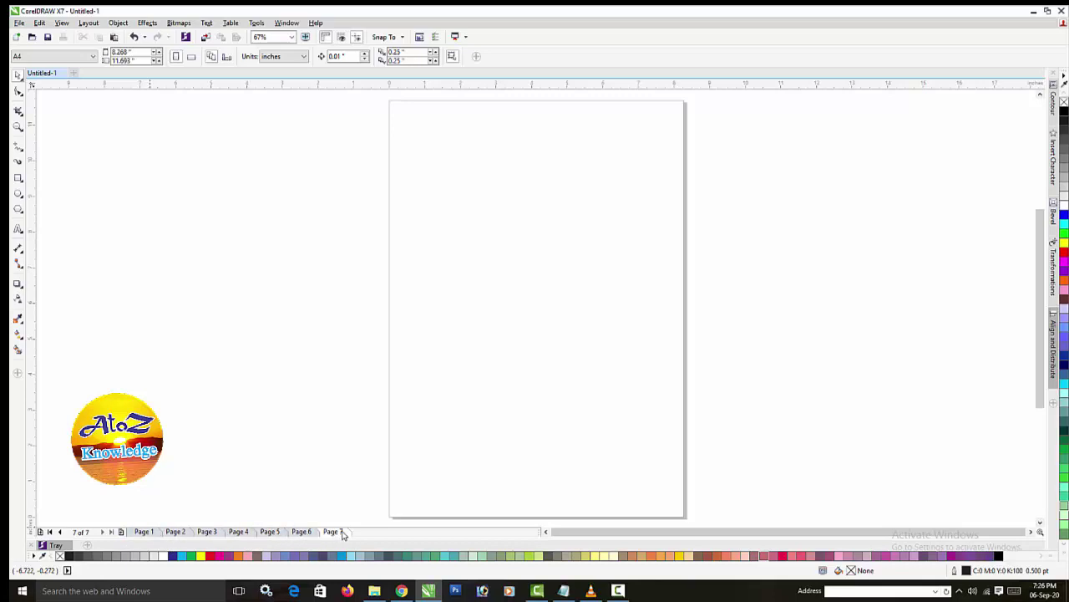
Keep the page size applied to all pages and look through Page 2 to Page 5 to compare their sizes
{"action": "left_click", "coordinate": [211, 57]}
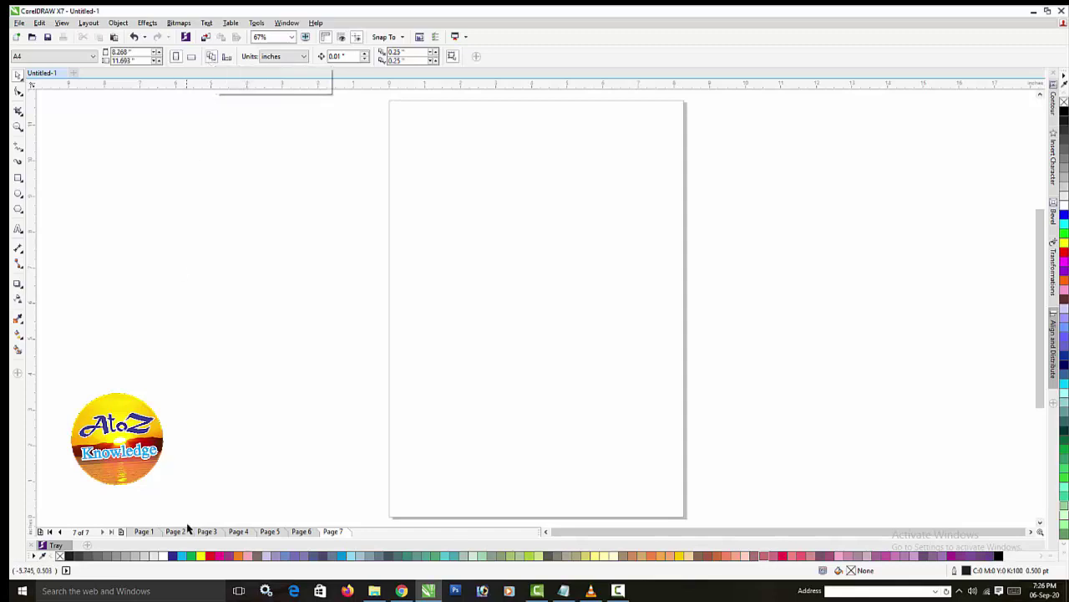
{"action": "left_click", "coordinate": [184, 532]}
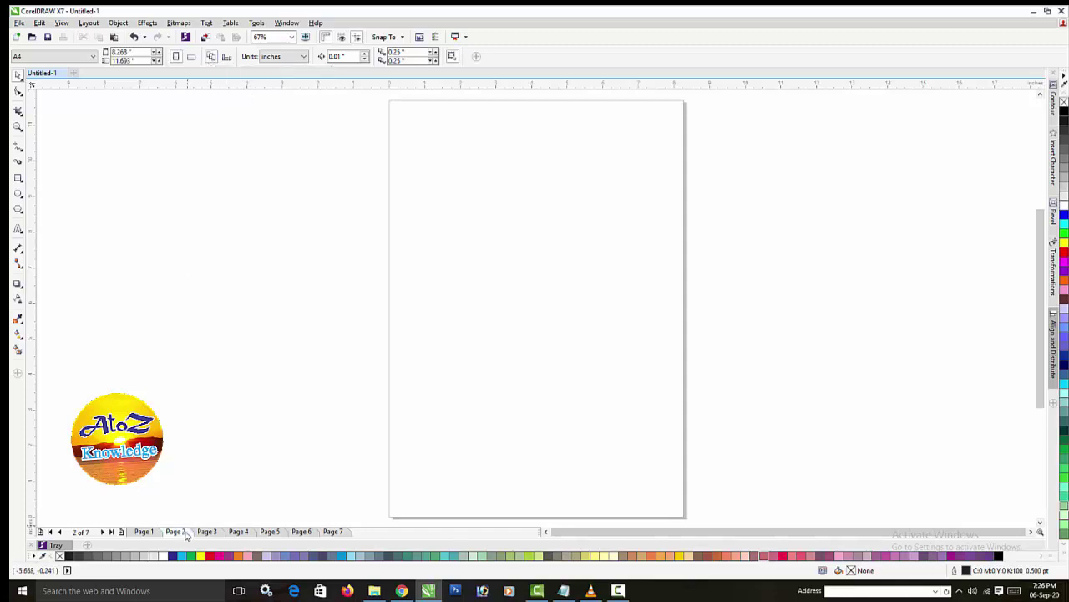
{"action": "left_click", "coordinate": [206, 533]}
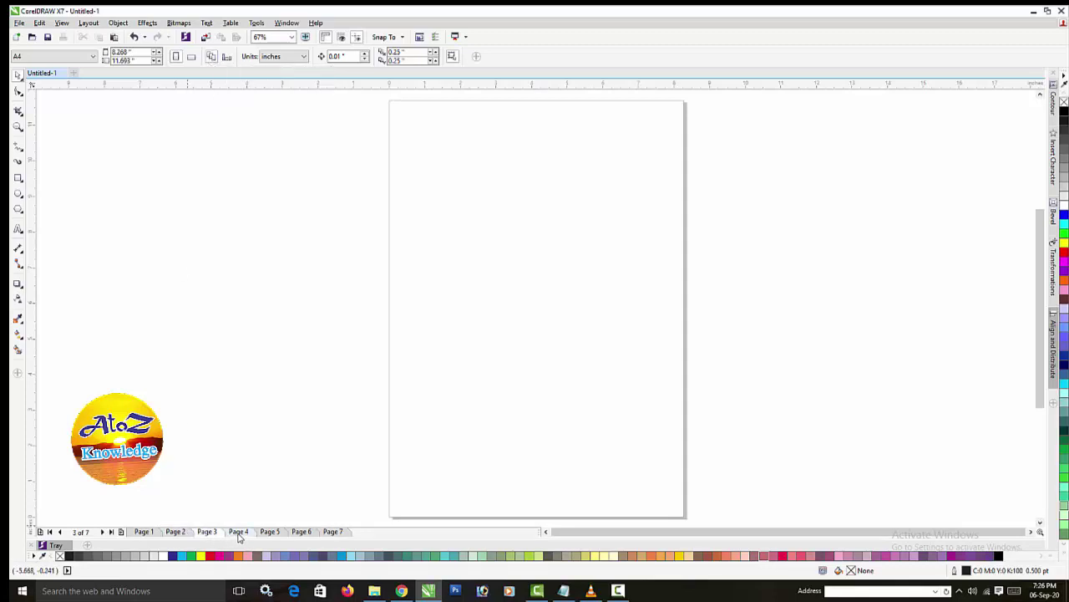
{"action": "left_click", "coordinate": [239, 533]}
{"action": "left_click", "coordinate": [271, 533]}
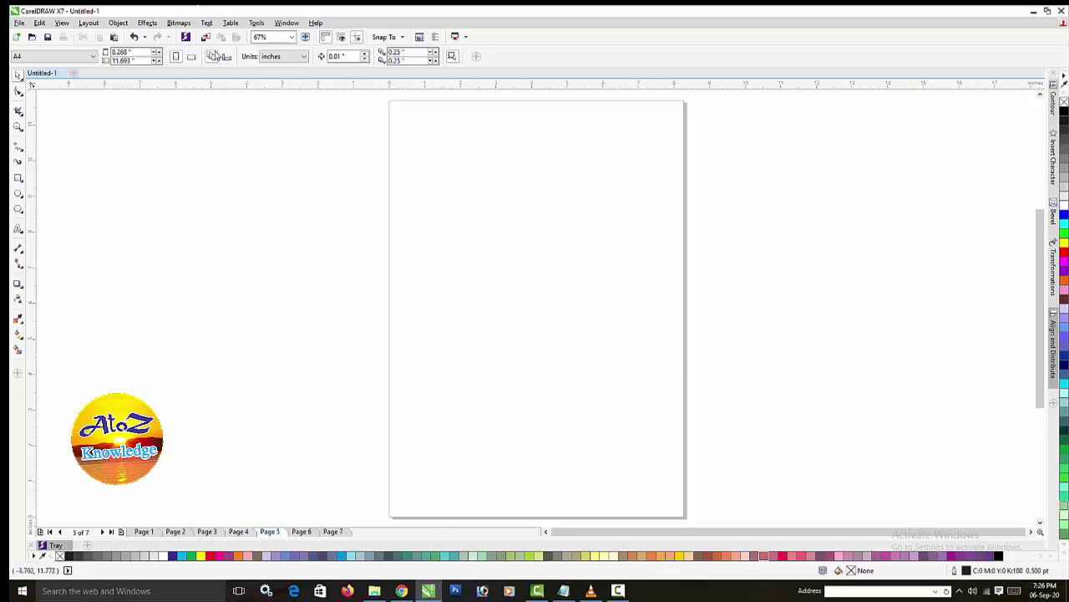
Set the page size of all pages to Legal and check the size on Page 1 through Page 5
{"action": "left_click", "coordinate": [48, 58]}
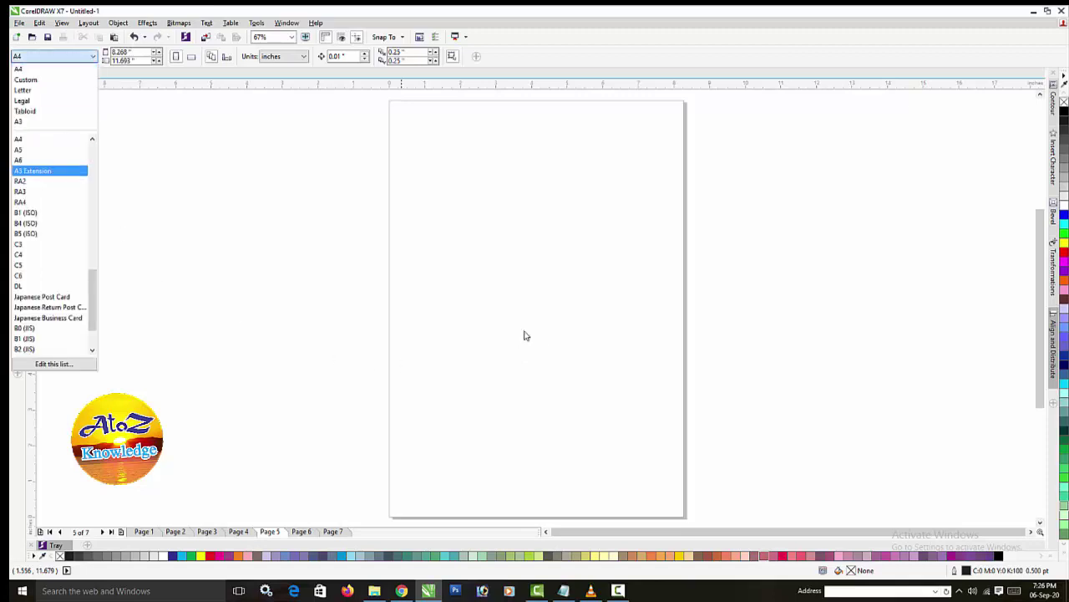
{"action": "left_click", "coordinate": [35, 101]}
{"action": "scroll", "coordinate": [351, 259], "scroll_direction": "down", "scroll_amount": 2}
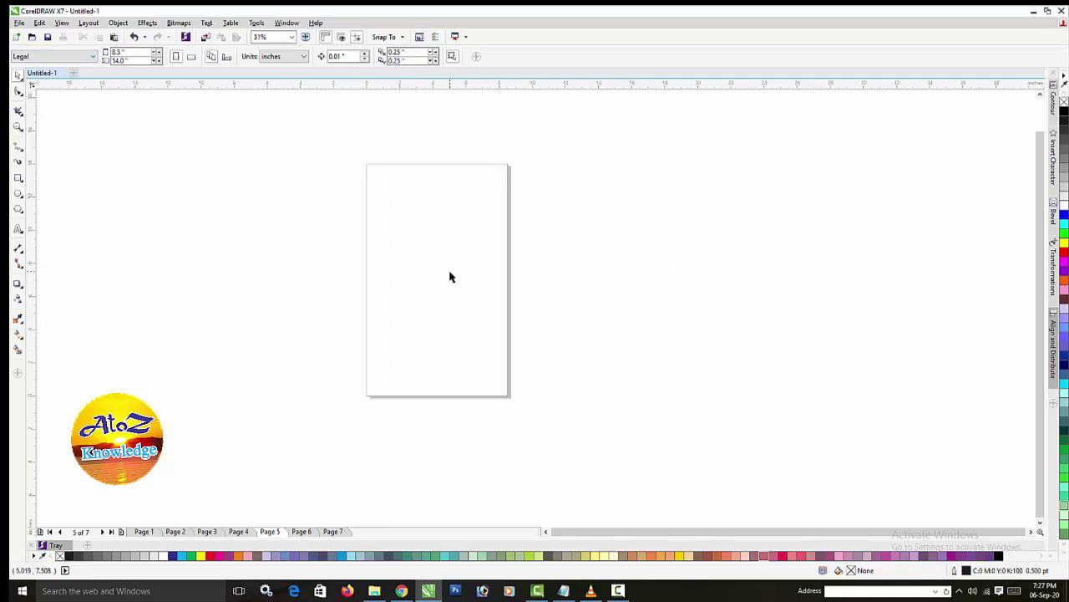
{"action": "left_click", "coordinate": [138, 532]}
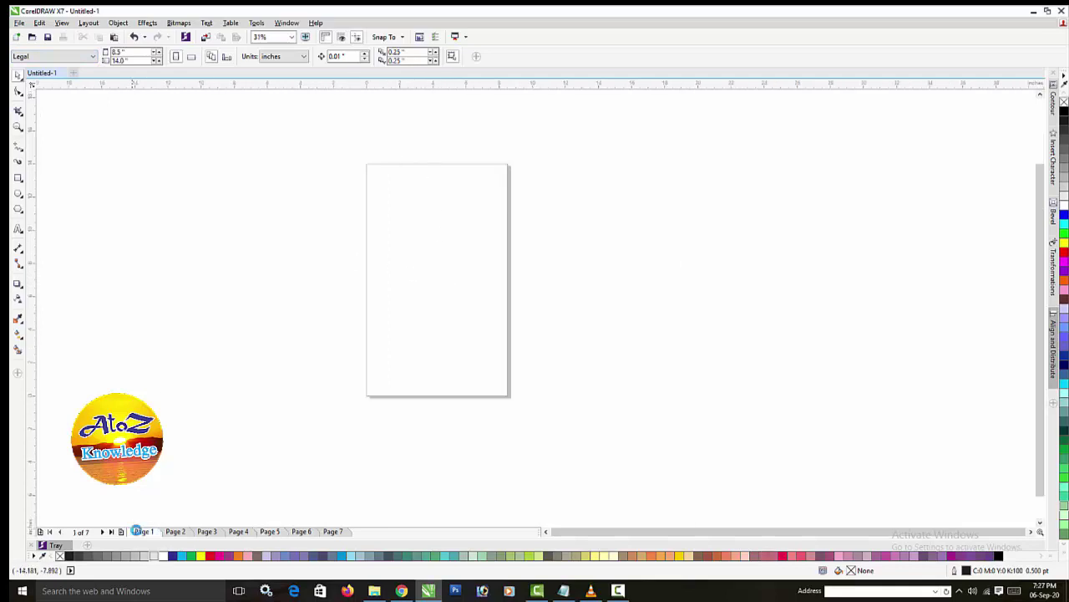
{"action": "left_click", "coordinate": [174, 531]}
{"action": "left_click", "coordinate": [207, 531]}
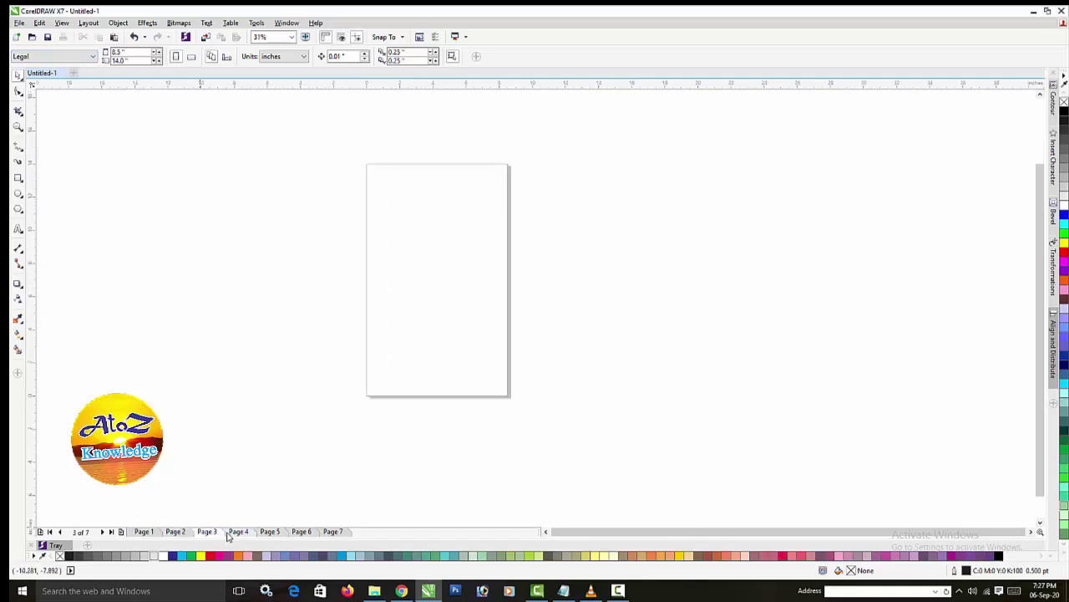
{"action": "left_click", "coordinate": [238, 532]}
{"action": "left_click", "coordinate": [270, 533]}
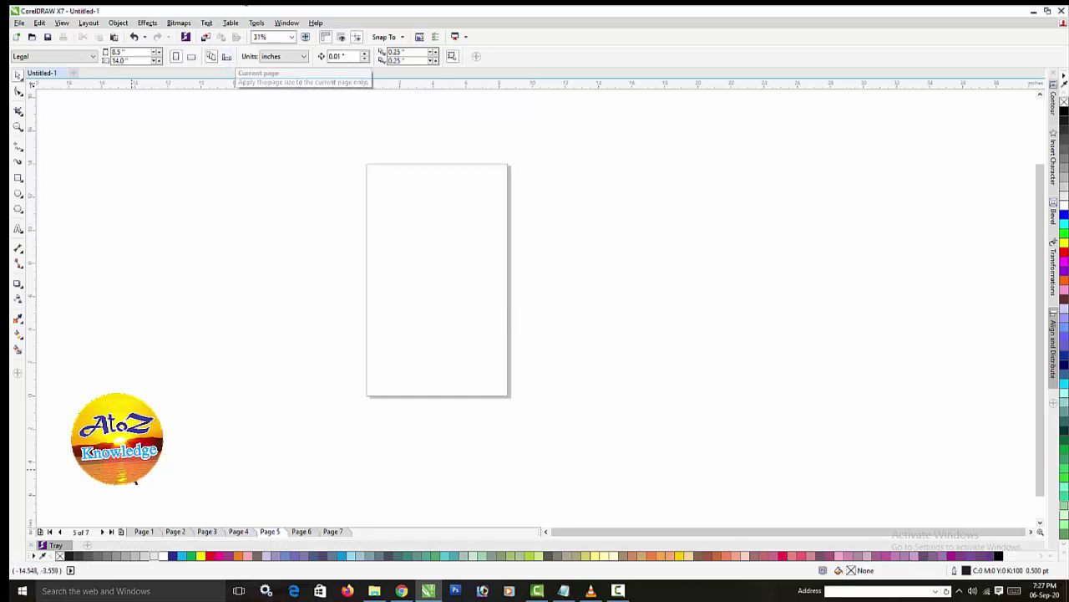
Apply page size changes to the current page only and set Page 1 to A4
{"action": "left_click", "coordinate": [144, 531]}
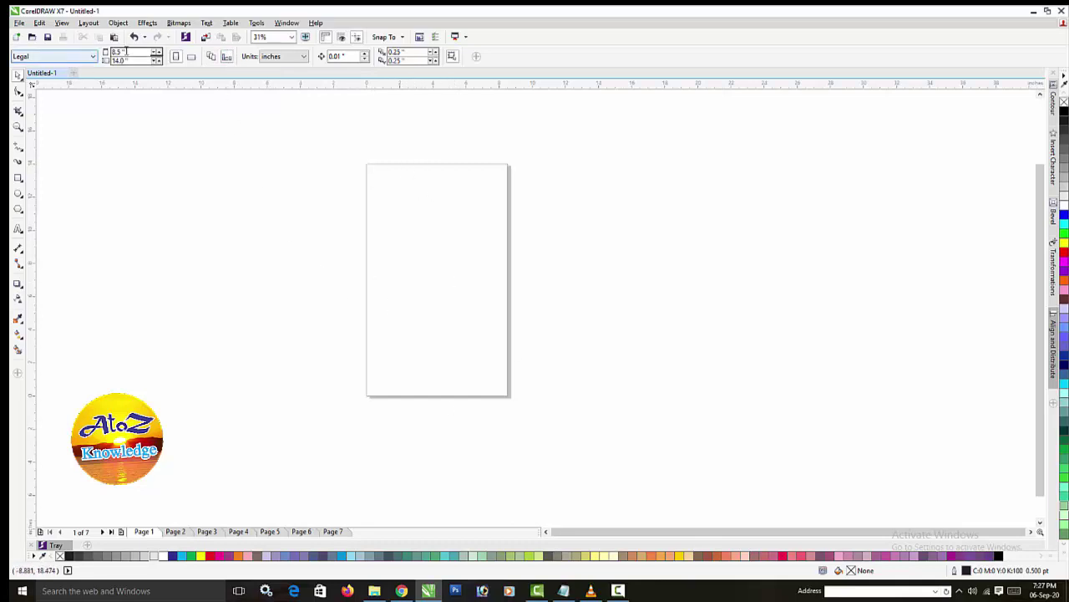
{"action": "left_click", "coordinate": [59, 57]}
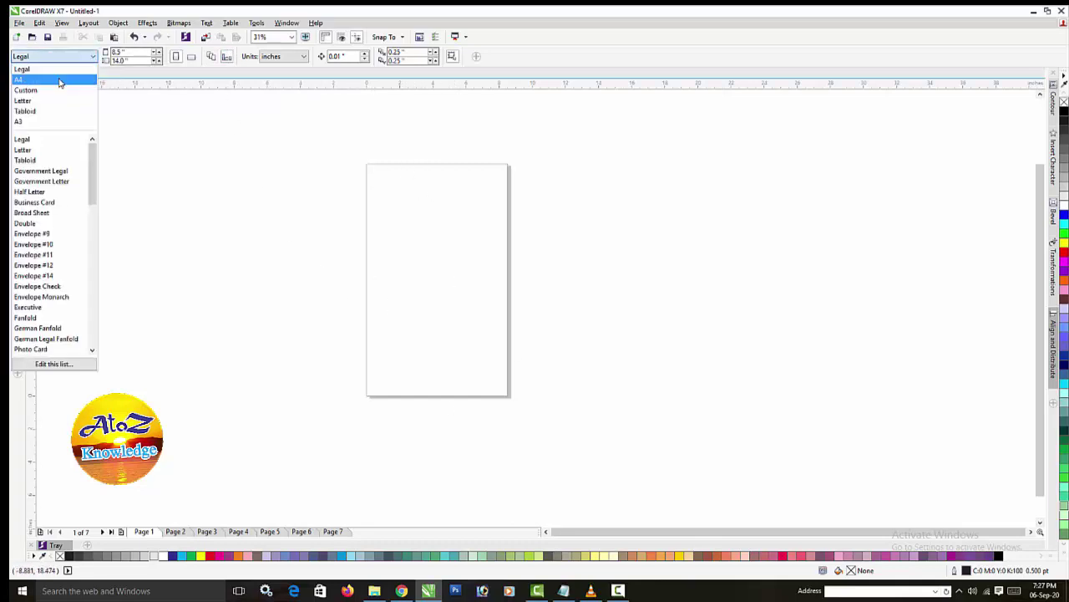
{"action": "left_click", "coordinate": [59, 80]}
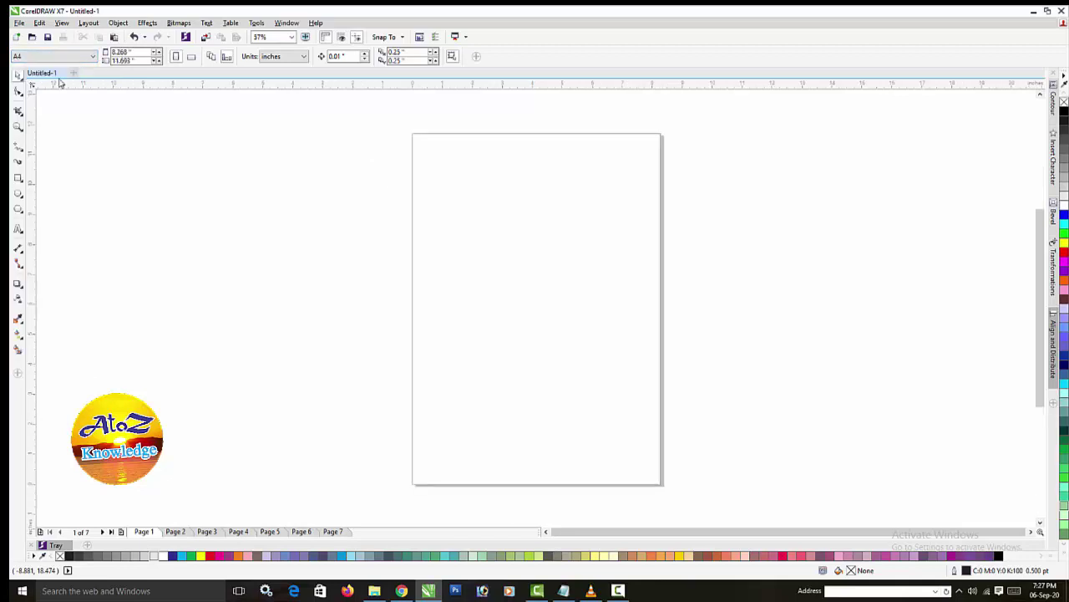
Go to Page 2 and choose Legal as its page size
{"action": "left_click", "coordinate": [176, 531]}
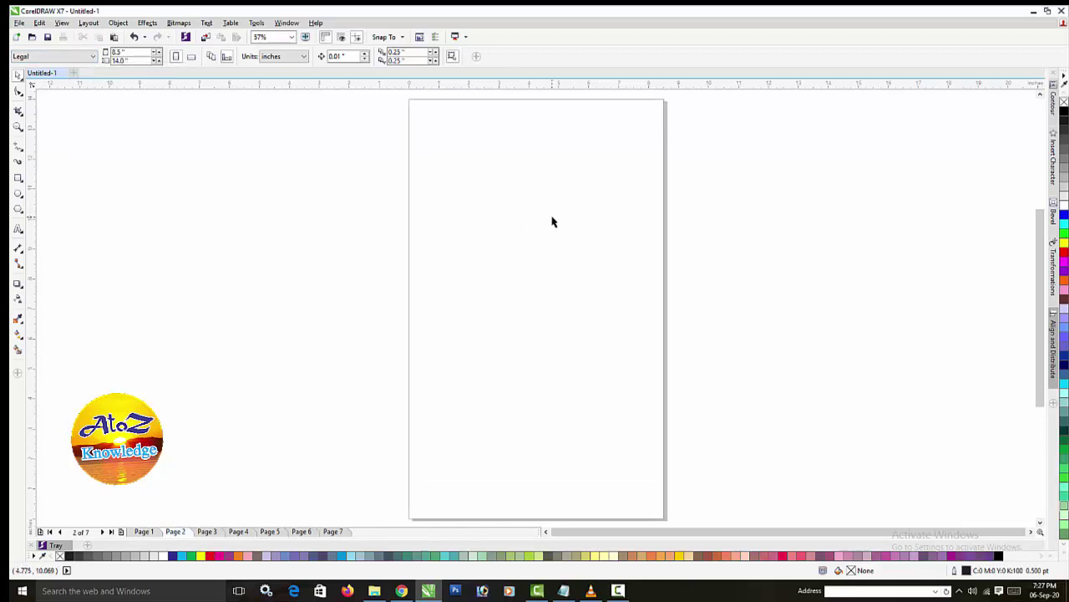
{"action": "left_click", "coordinate": [58, 57]}
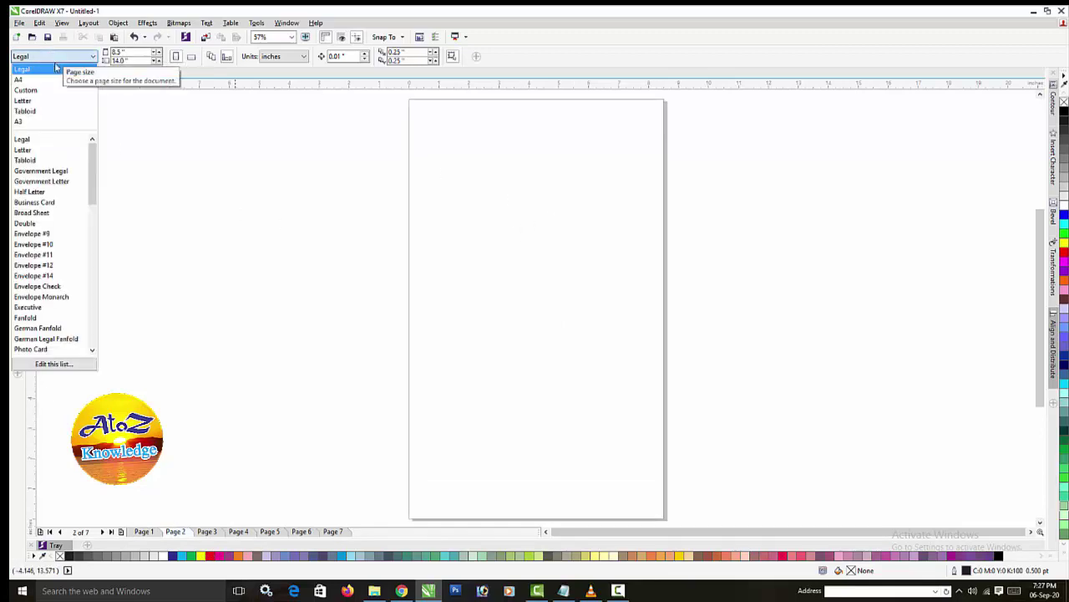
{"action": "left_click", "coordinate": [51, 72]}
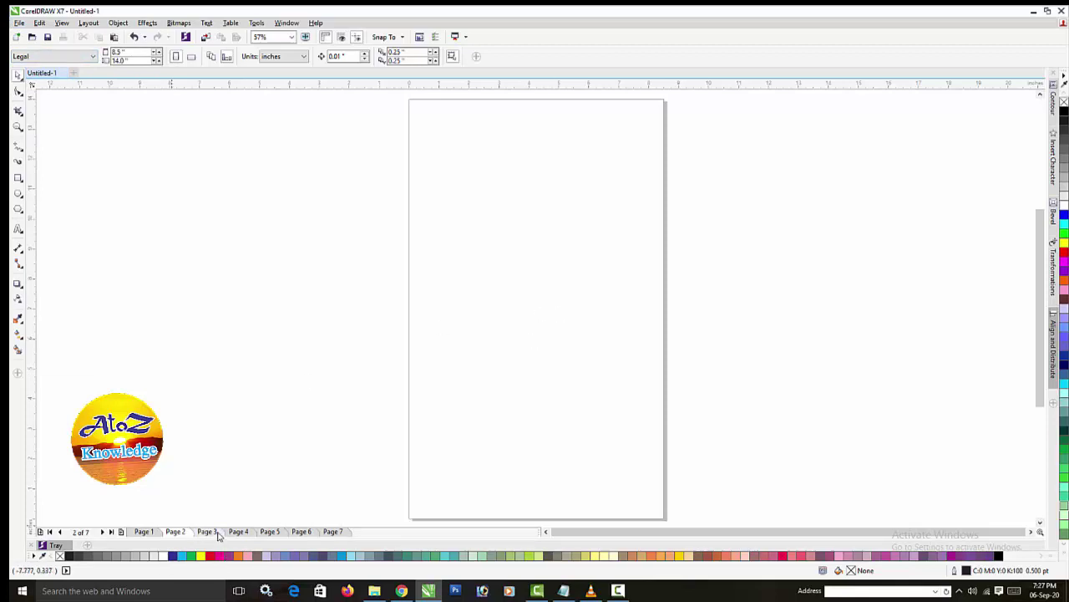
Give Page 3 a custom size of 5 inches wide and 3 inches high
{"action": "left_click", "coordinate": [213, 533]}
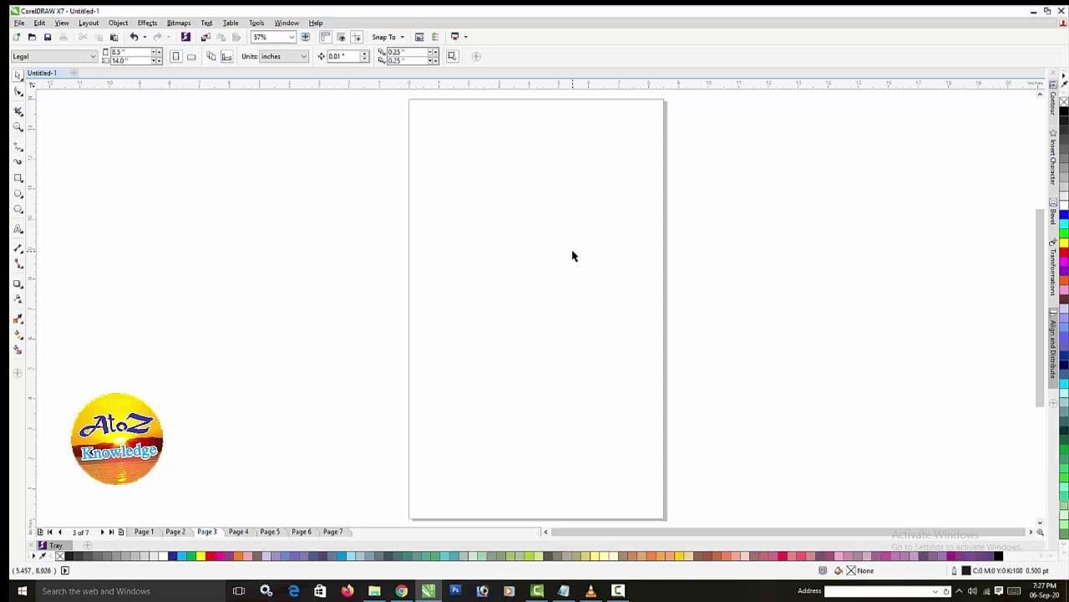
{"action": "left_click", "coordinate": [278, 57]}
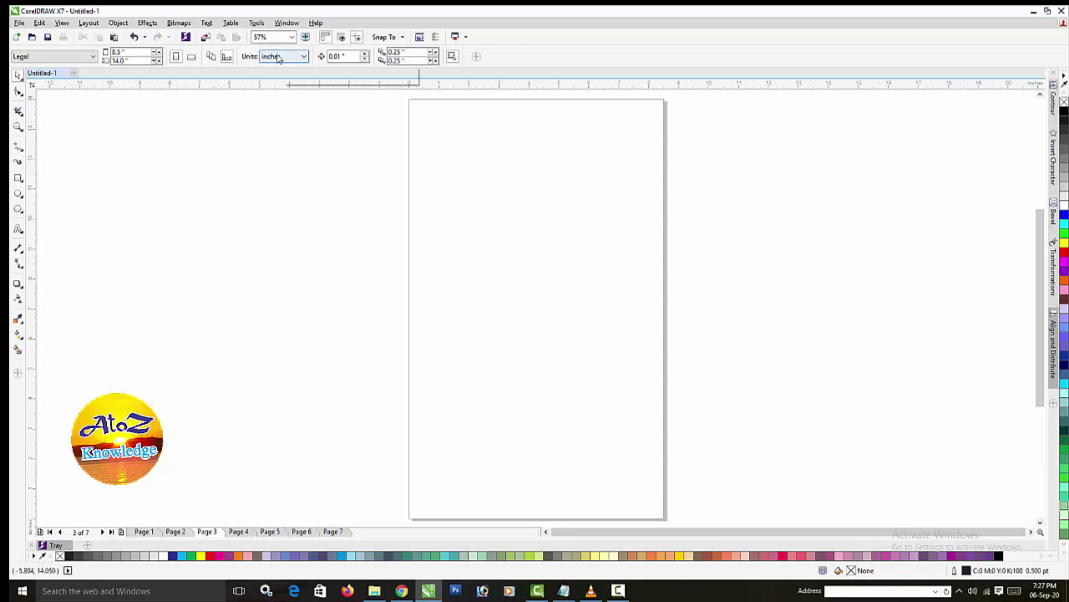
{"action": "left_click", "coordinate": [460, 174]}
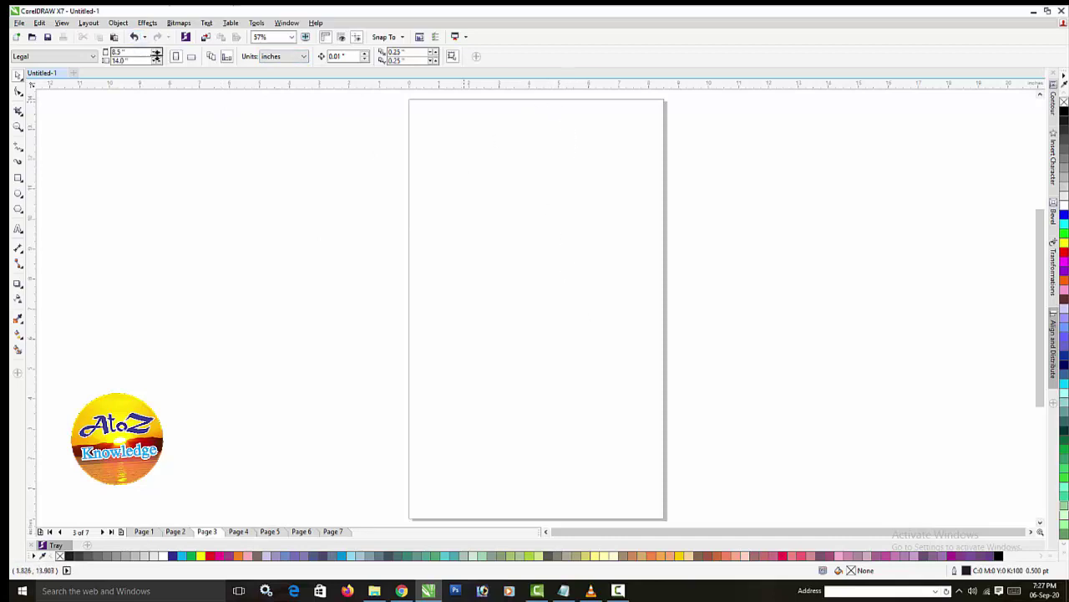
{"action": "left_click_drag", "start_coordinate": [140, 52], "coordinate": [76, 51]}
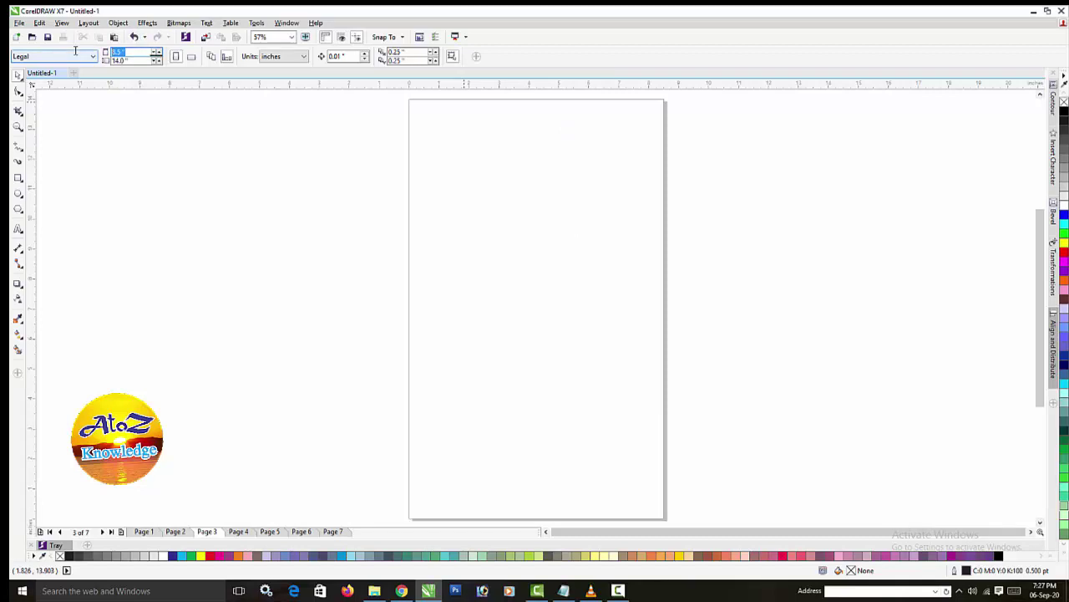
{"action": "key", "text": "Tab"}
{"action": "type", "text": "3"}
{"action": "key", "text": "Return"}
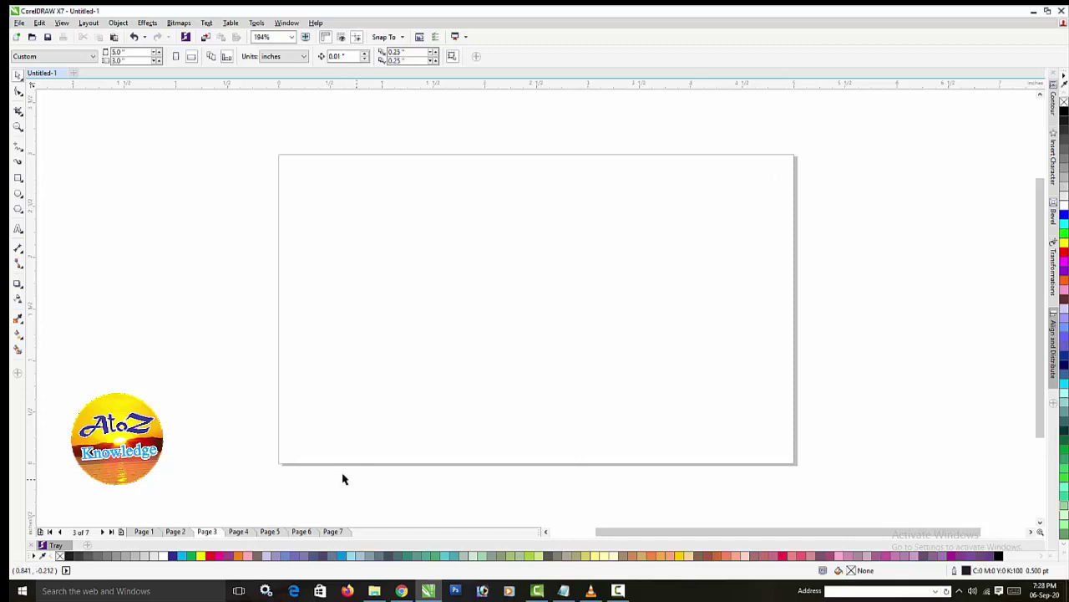
Go to Page 4 and set its page size to A3
{"action": "left_click", "coordinate": [239, 531]}
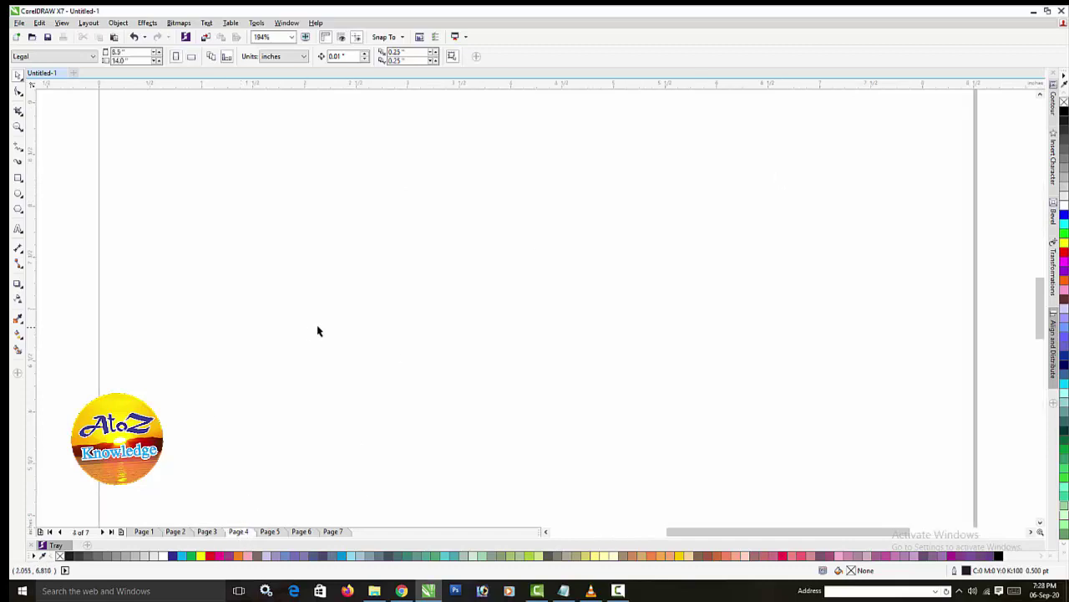
{"action": "left_click", "coordinate": [62, 55]}
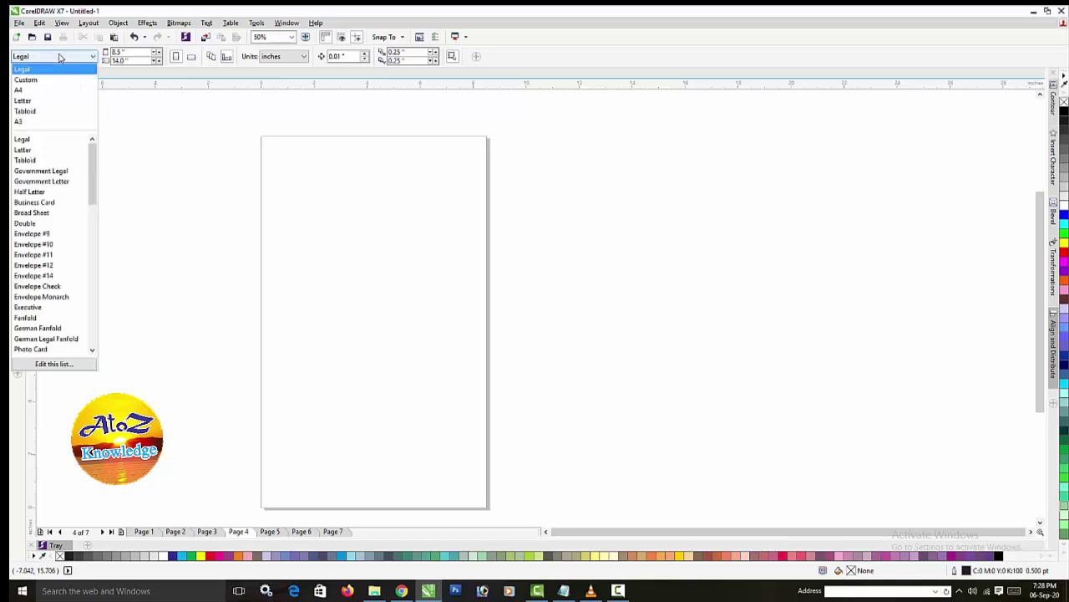
{"action": "scroll", "coordinate": [52, 224], "scroll_direction": "down", "scroll_amount": 10}
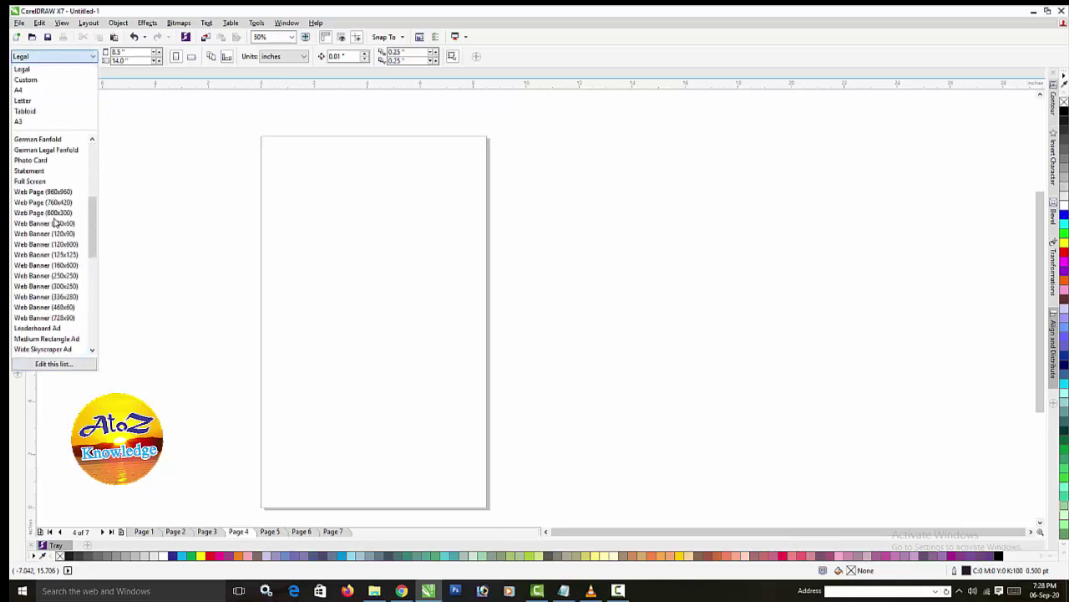
{"action": "left_click", "coordinate": [28, 123]}
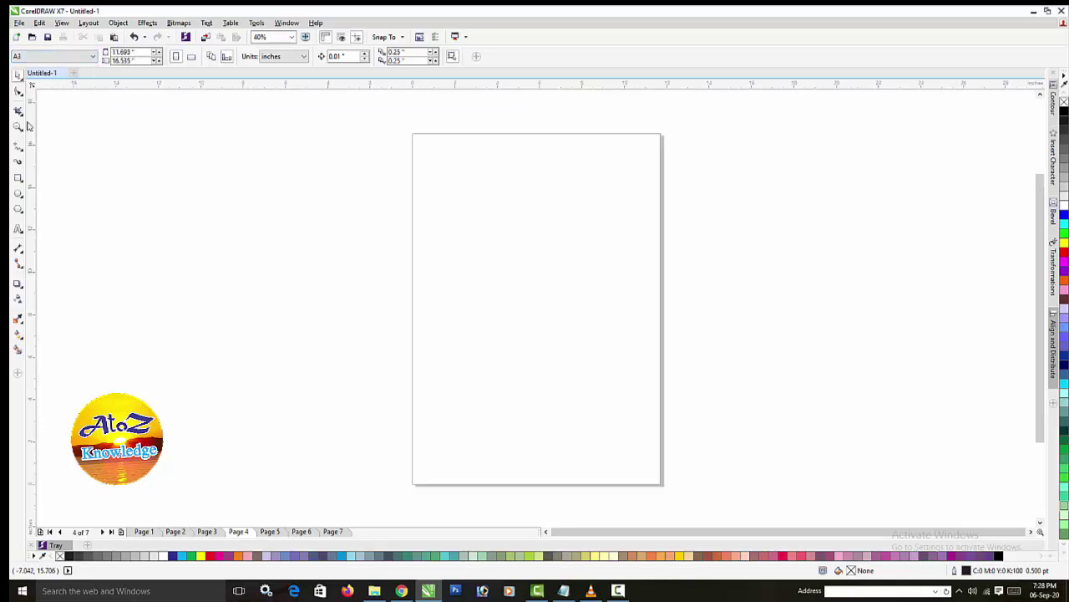
Turn Page 4 to landscape and back to portrait, and open Page 5
{"action": "left_click", "coordinate": [193, 57]}
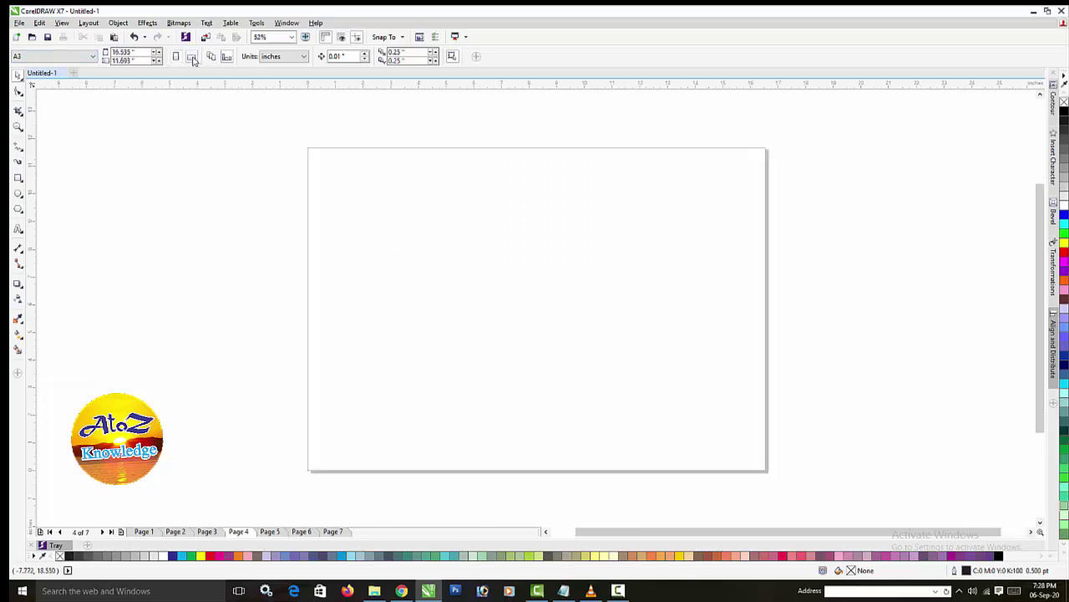
{"action": "left_click", "coordinate": [178, 57]}
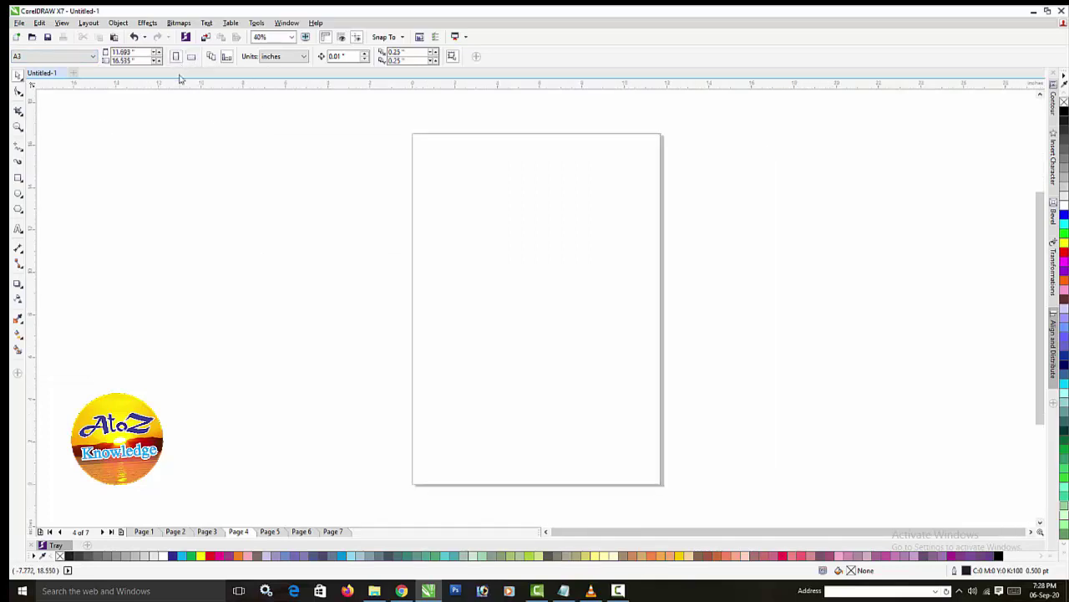
{"action": "left_click", "coordinate": [269, 532]}
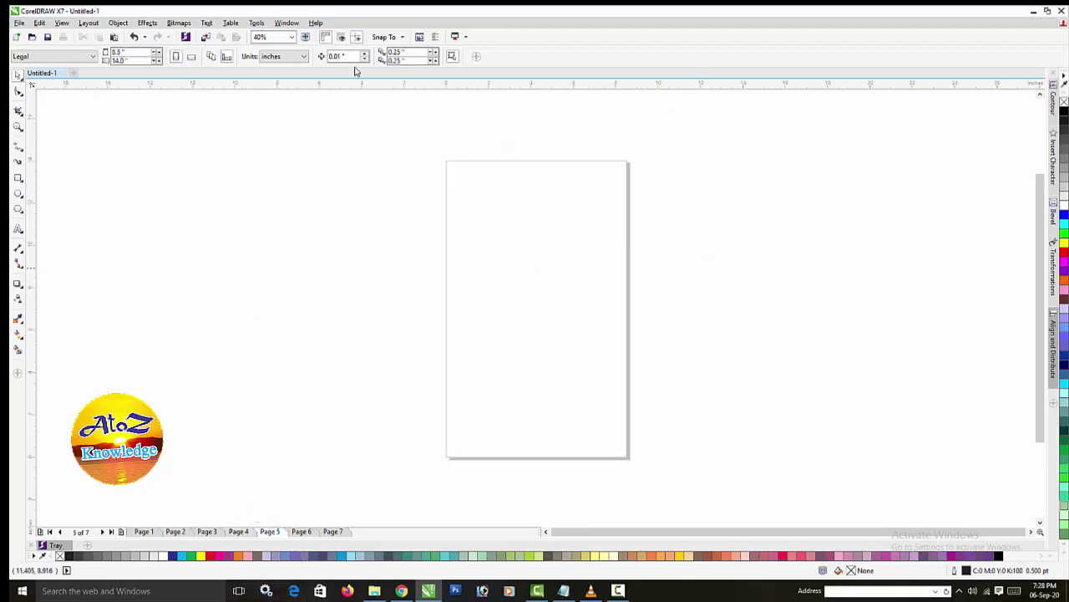
Turn Page 5 to landscape orientation
{"action": "left_click", "coordinate": [191, 59]}
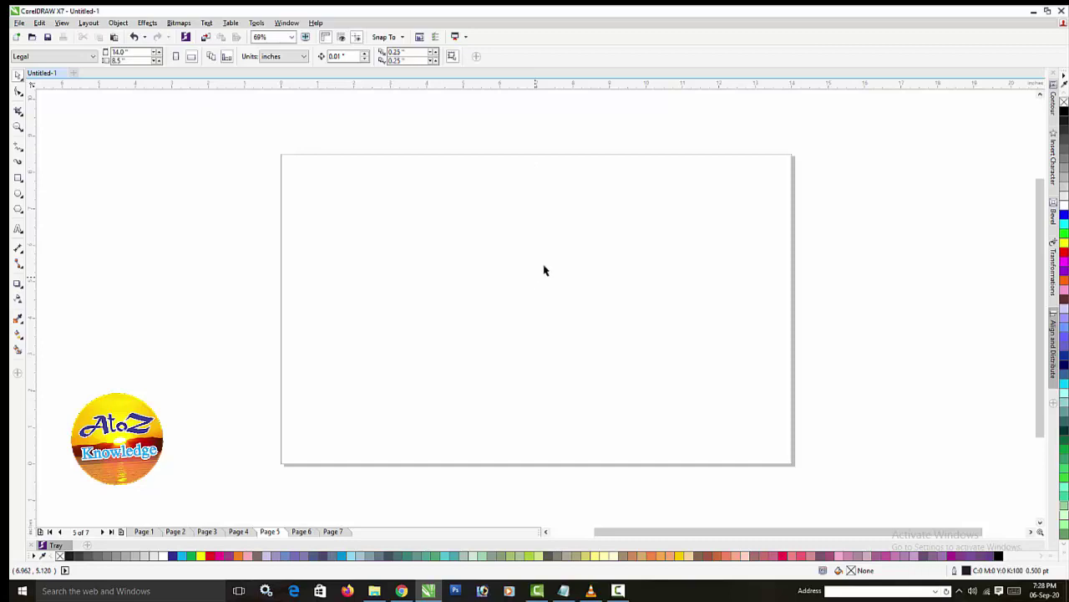
Look through Pages 1, 2 and 3 to examine the page size given to each
{"action": "left_click", "coordinate": [144, 532]}
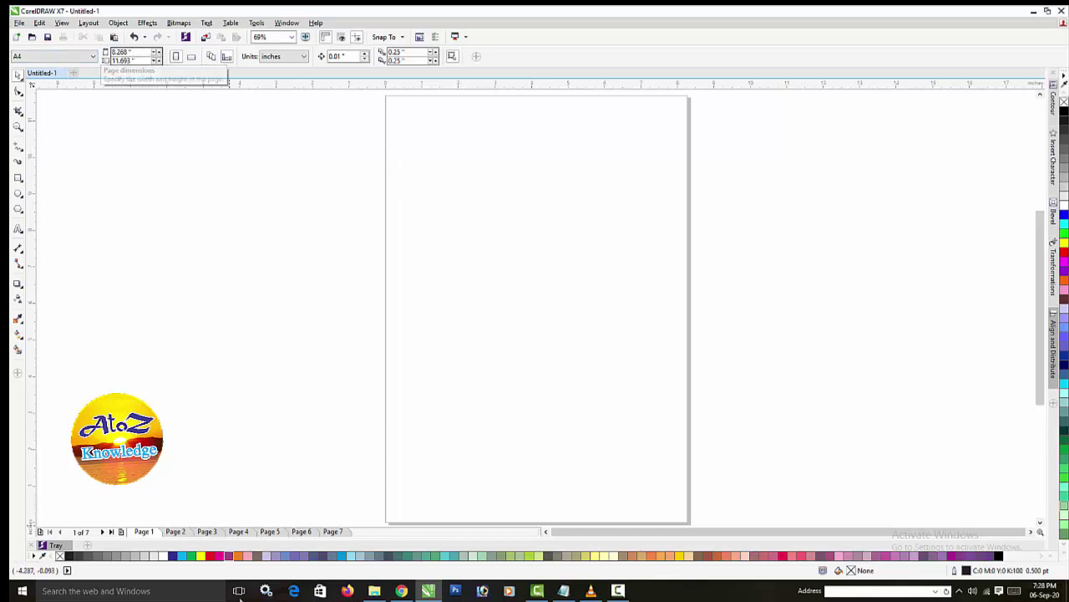
{"action": "left_click", "coordinate": [176, 531]}
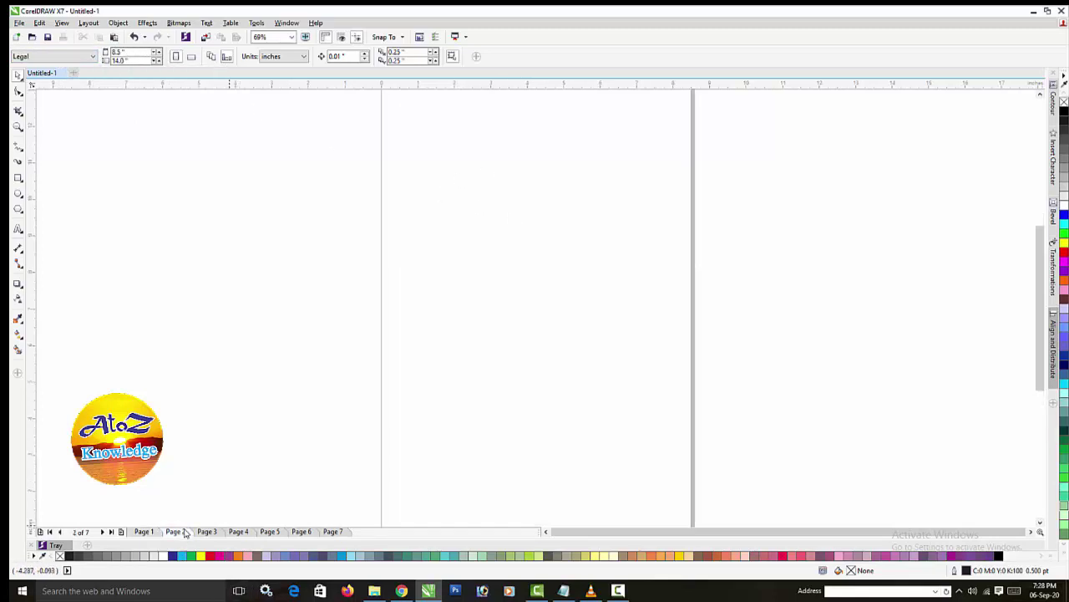
{"action": "scroll", "coordinate": [513, 310], "scroll_direction": "down", "scroll_amount": 2}
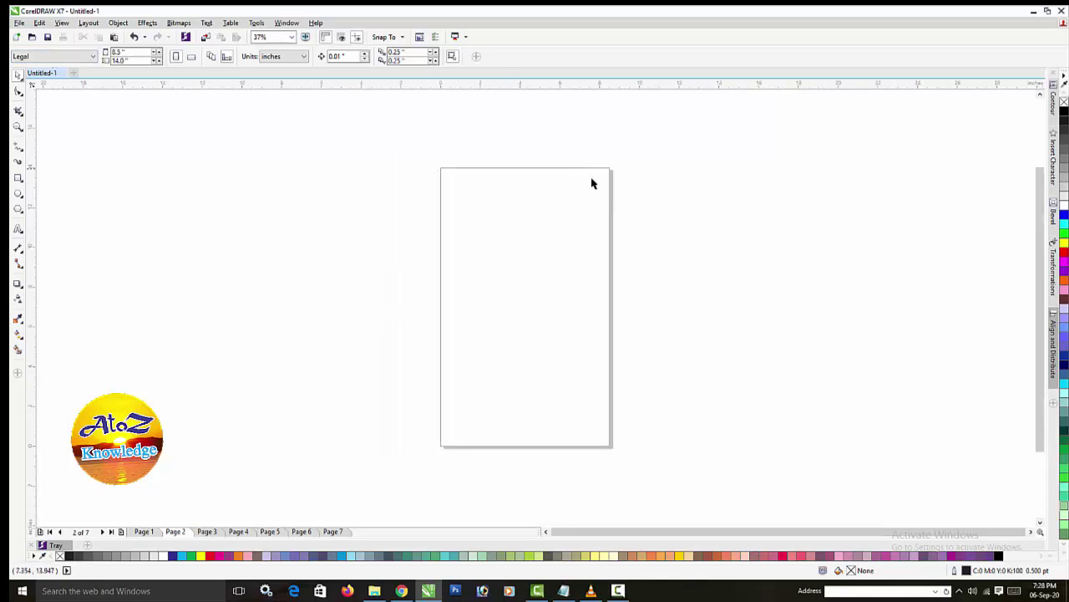
{"action": "left_click", "coordinate": [206, 532]}
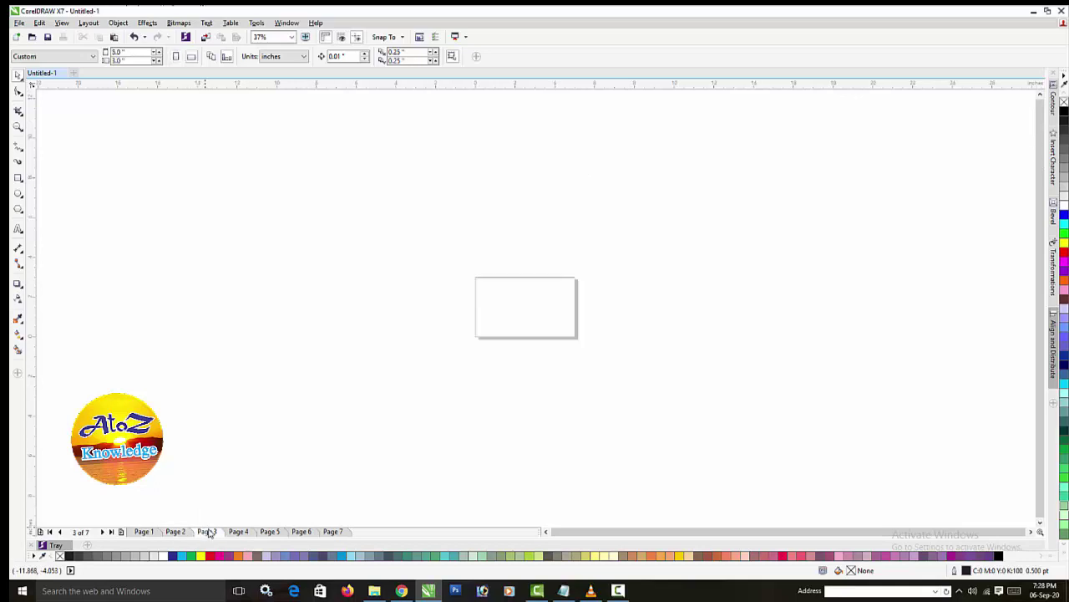
{"action": "scroll", "coordinate": [618, 293], "scroll_direction": "up", "scroll_amount": 2}
{"action": "scroll", "coordinate": [550, 350], "scroll_direction": "up", "scroll_amount": 2}
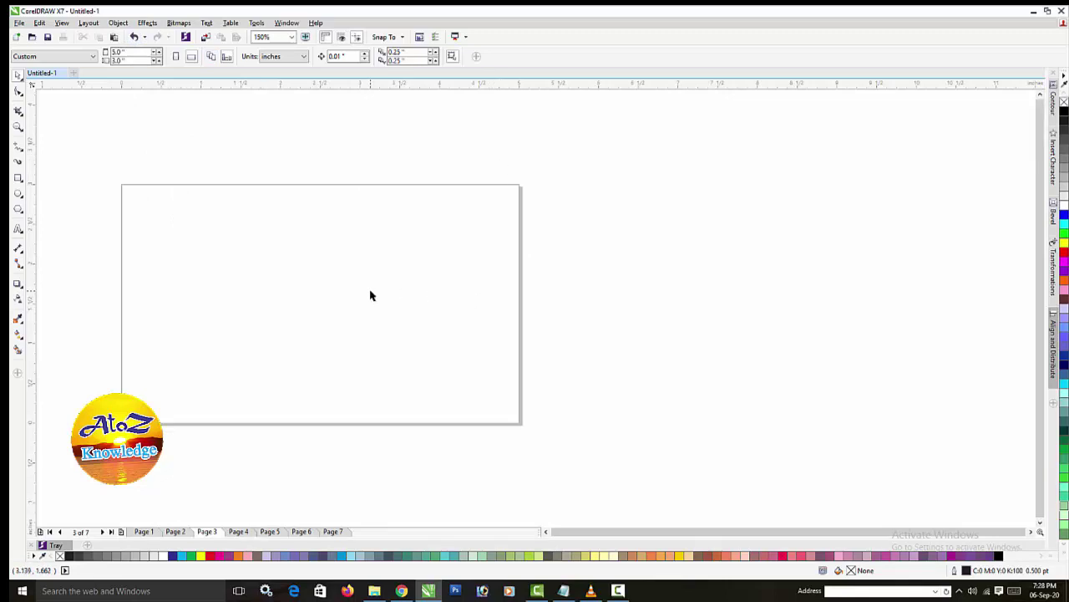
{"action": "scroll", "coordinate": [370, 294], "scroll_direction": "down", "scroll_amount": 2}
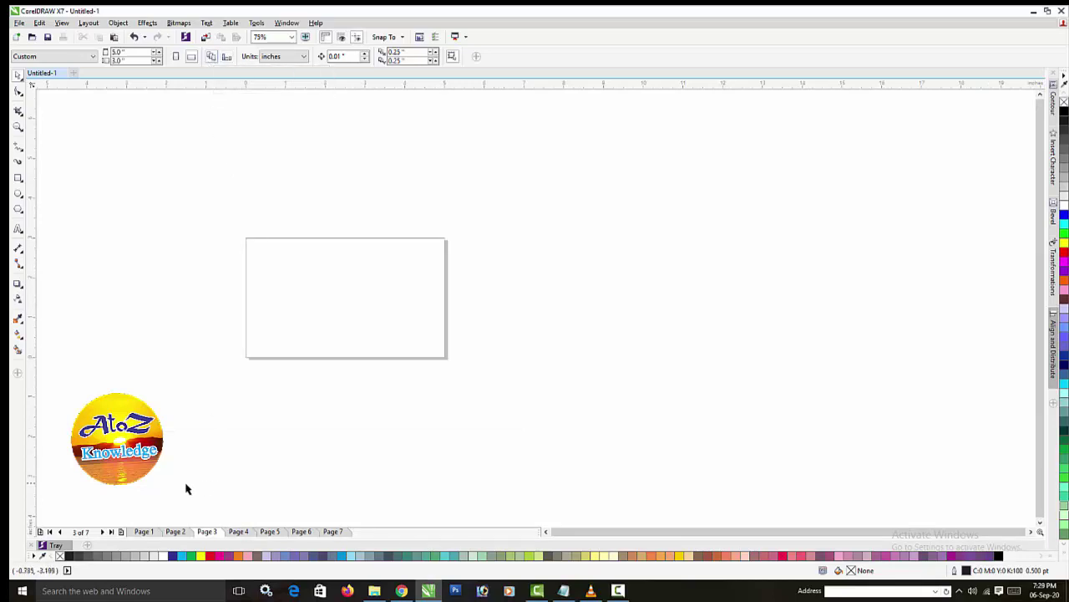
Page forward from Page 1 through the later pages and back to Page 1, comparing their sizes and orientations
{"action": "left_click", "coordinate": [143, 531]}
{"action": "scroll", "coordinate": [384, 348], "scroll_direction": "down", "scroll_amount": 2}
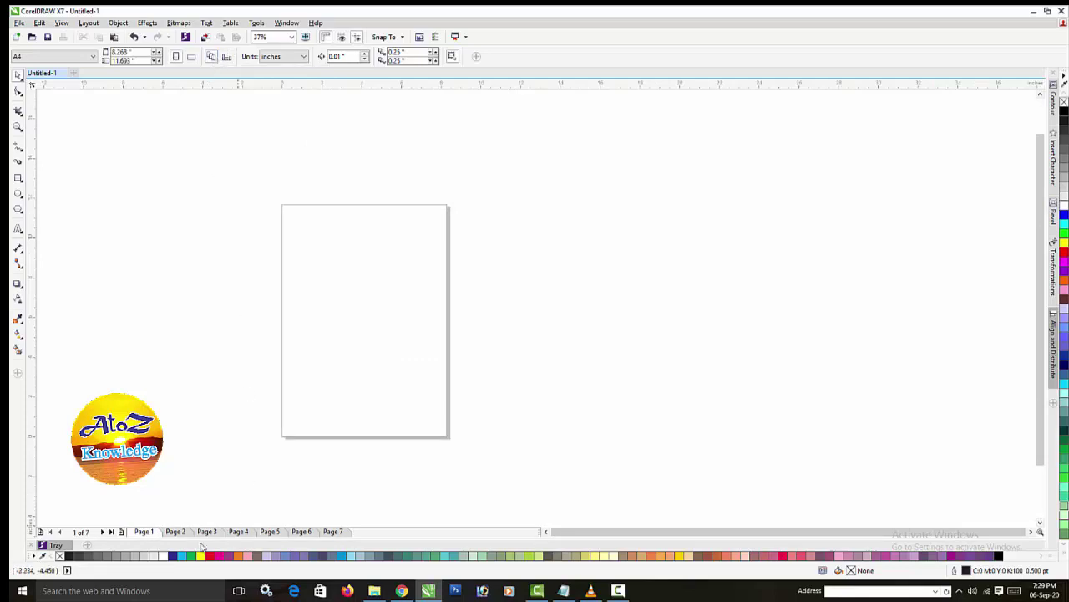
{"action": "left_click", "coordinate": [176, 531]}
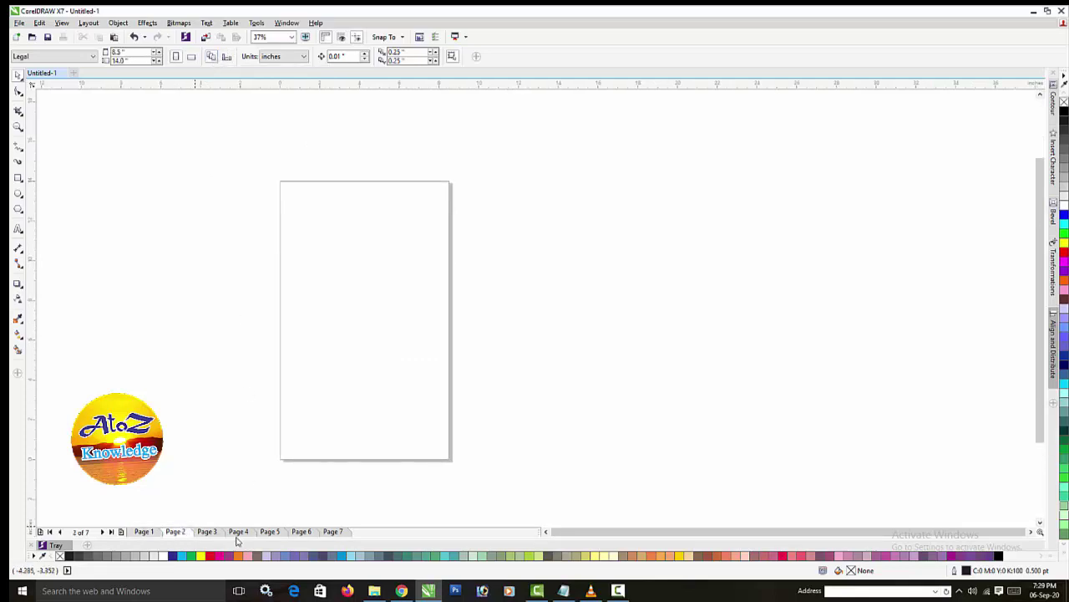
{"action": "left_click", "coordinate": [208, 532]}
{"action": "left_click", "coordinate": [240, 532]}
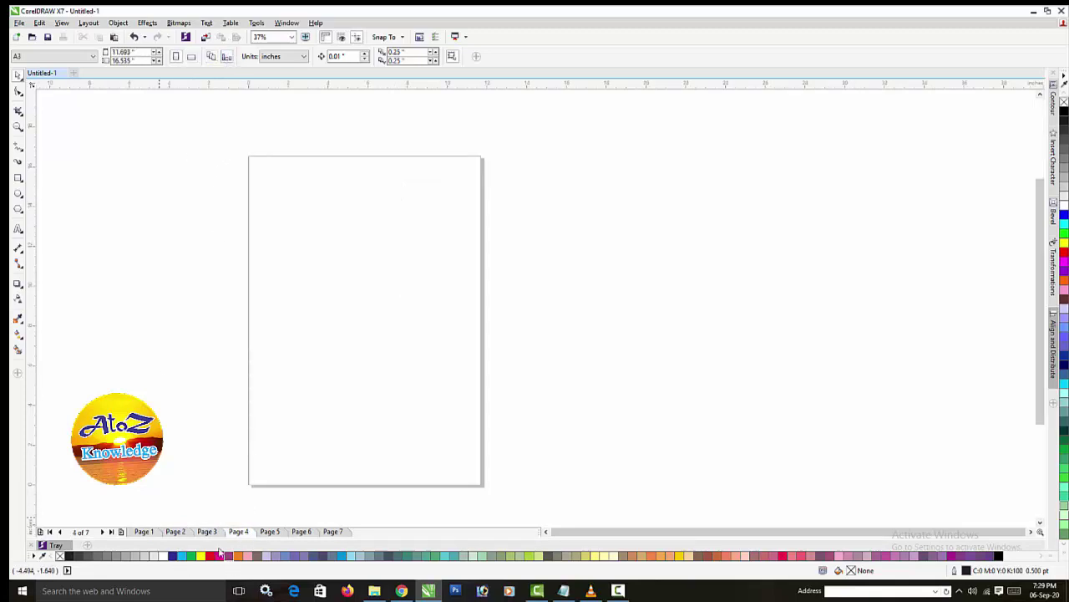
{"action": "left_click", "coordinate": [270, 533]}
{"action": "left_click", "coordinate": [332, 532]}
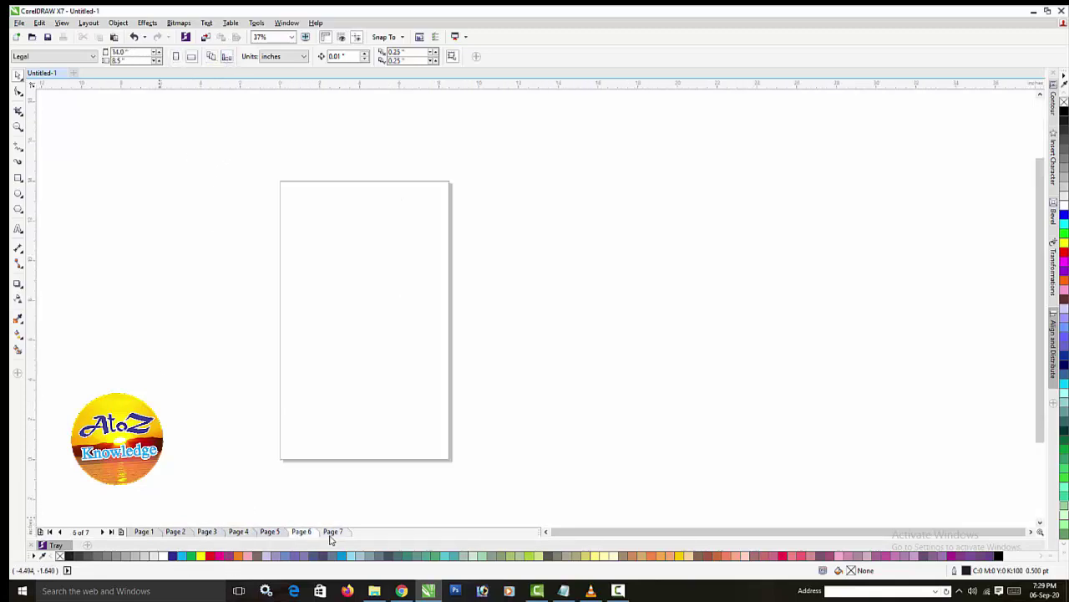
{"action": "left_click", "coordinate": [269, 533]}
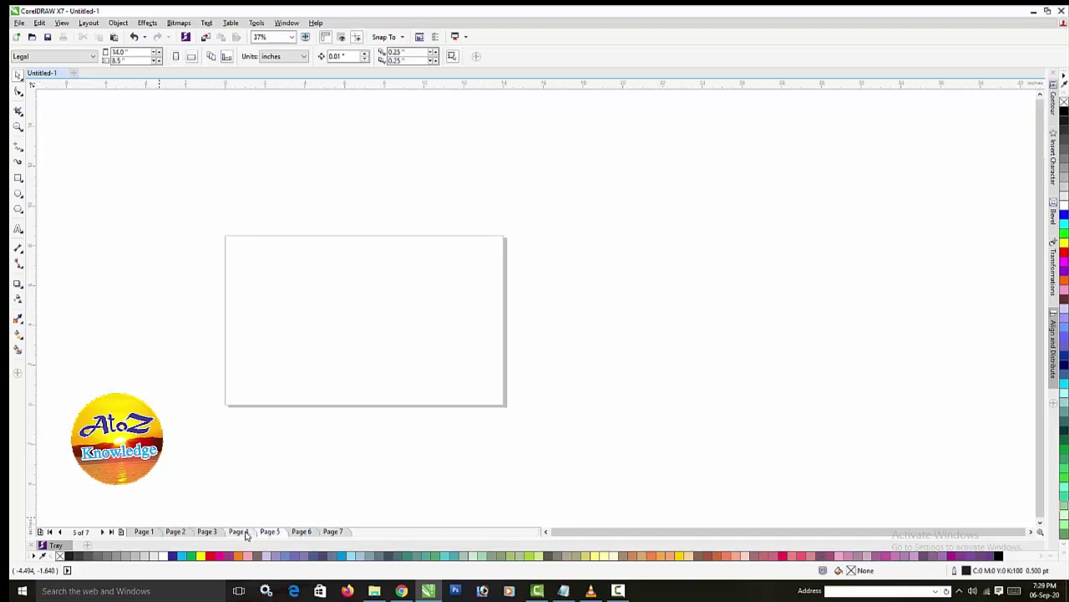
{"action": "left_click", "coordinate": [244, 533]}
{"action": "left_click", "coordinate": [213, 533]}
{"action": "left_click", "coordinate": [176, 532]}
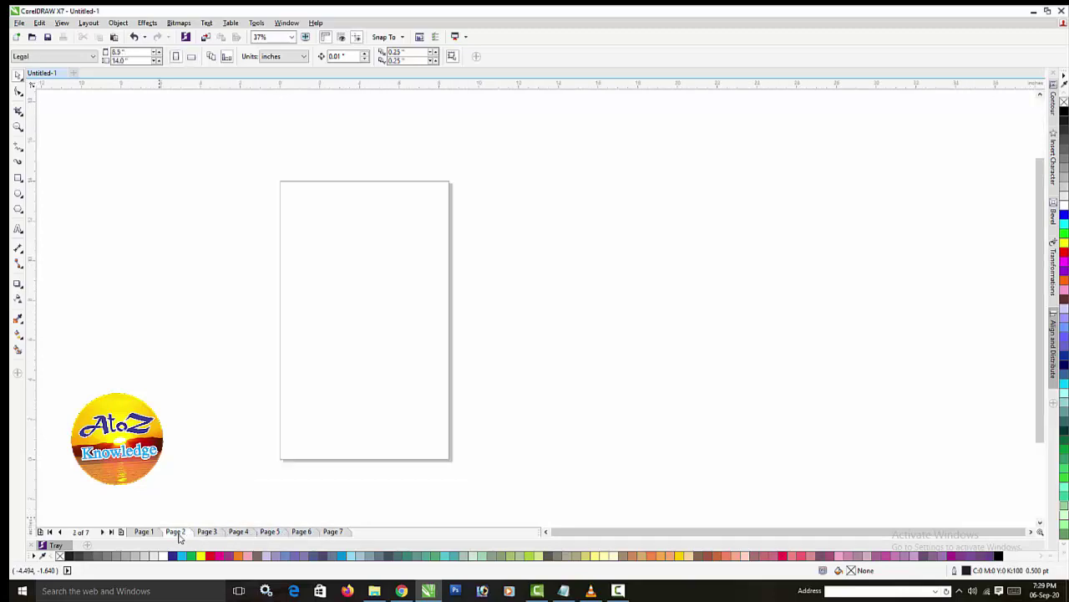
{"action": "left_click", "coordinate": [146, 532]}
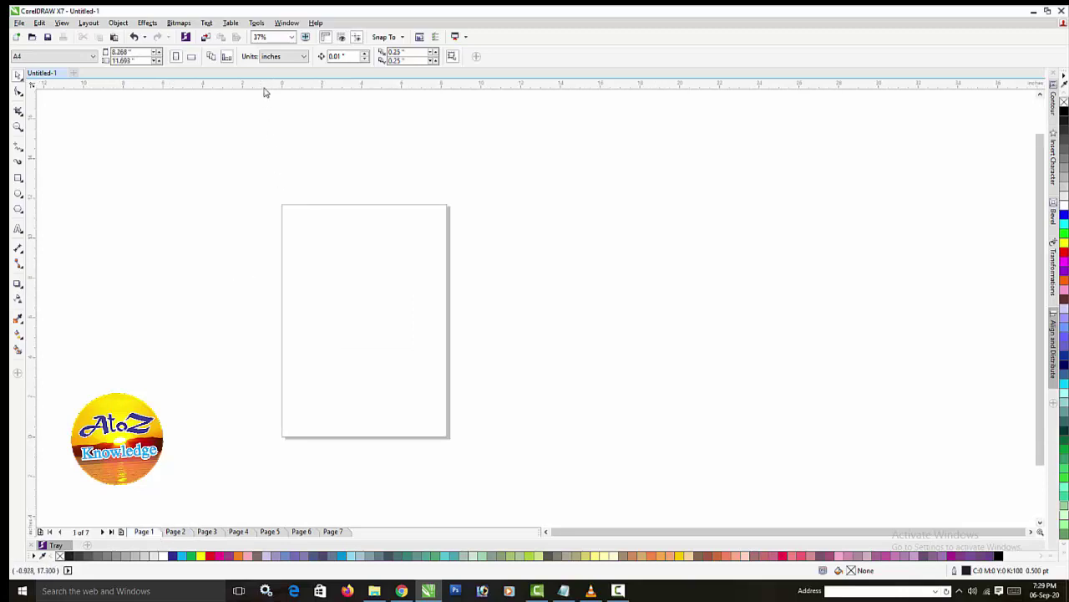
Create a new A4 document and add three pages after Page 1
{"action": "left_click", "coordinate": [14, 39]}
{"action": "left_click", "coordinate": [540, 409]}
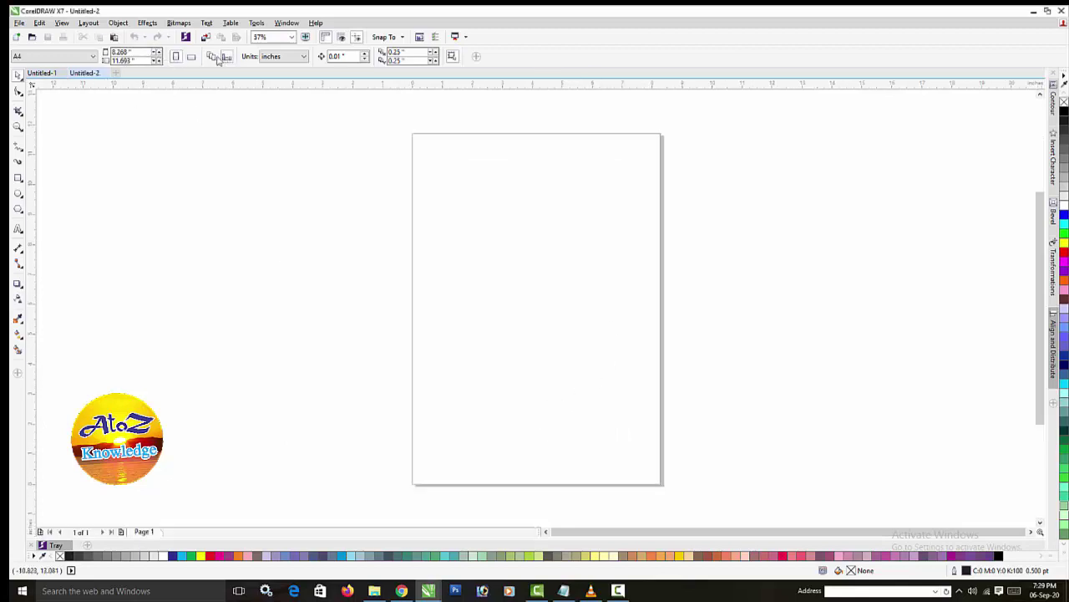
{"action": "left_click", "coordinate": [63, 57]}
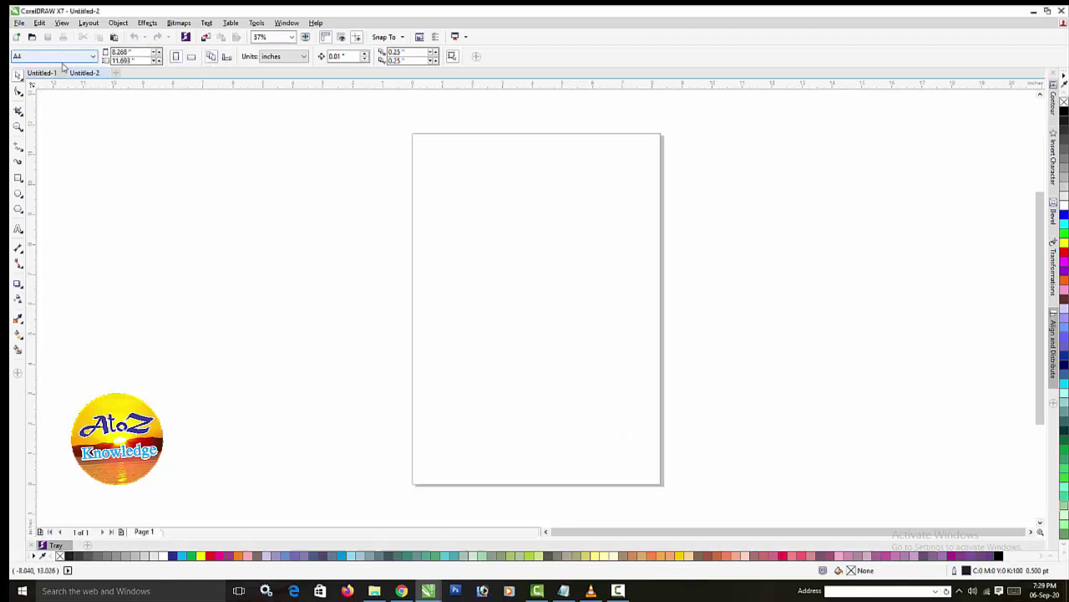
{"action": "left_click", "coordinate": [120, 532]}
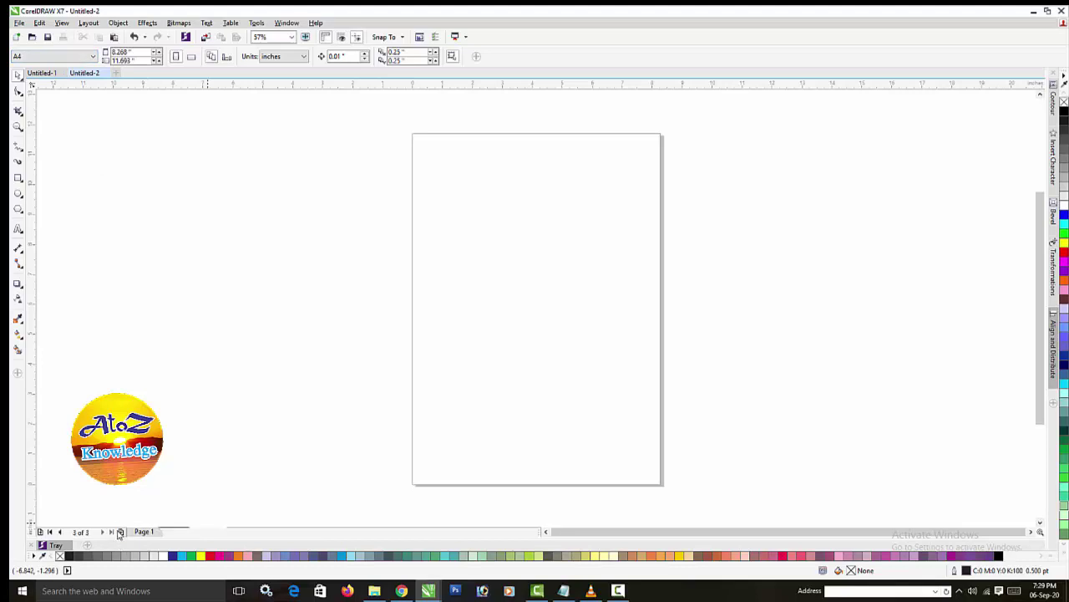
{"action": "left_click", "coordinate": [120, 532]}
{"action": "left_click", "coordinate": [120, 533]}
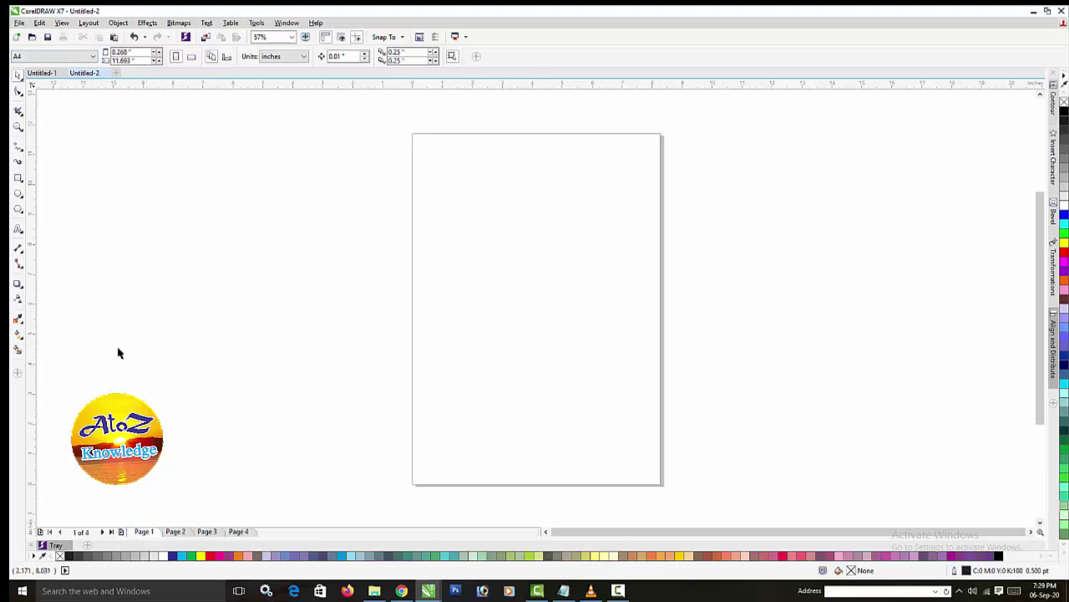
Draw a rectangle about 7 by 9 inches, move it up inside Page 1, and fill it with green
{"action": "left_click", "coordinate": [17, 178]}
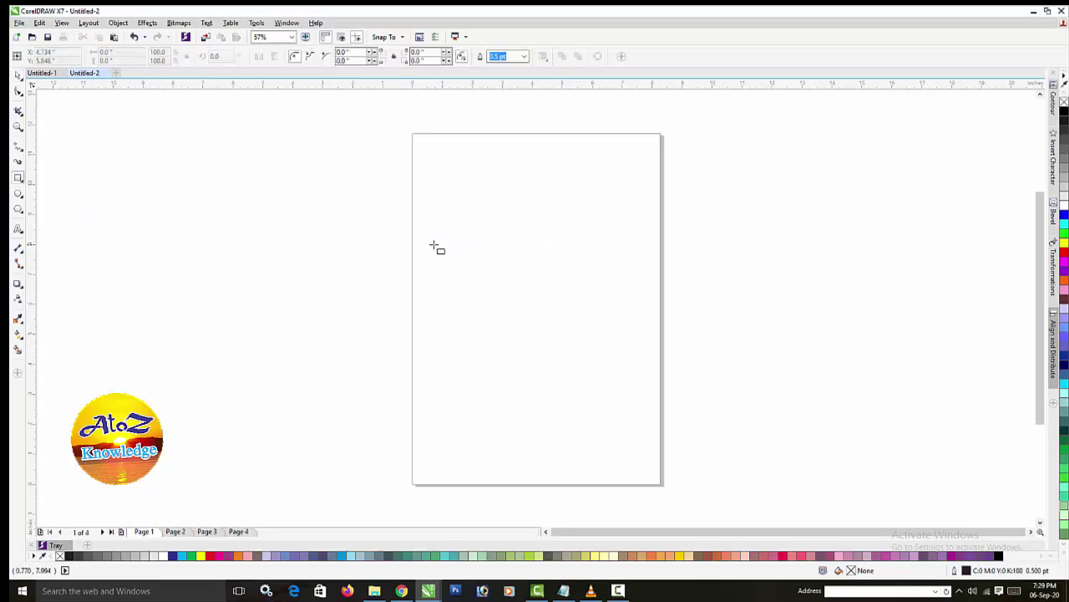
{"action": "mouse_move", "coordinate": [432, 247]}
{"action": "left_mouse_down"}
{"action": "mouse_move", "coordinate": [660, 328]}
{"action": "mouse_move", "coordinate": [677, 506]}
{"action": "mouse_move", "coordinate": [645, 519]}
{"action": "left_mouse_up"}
{"action": "key", "text": "space"}
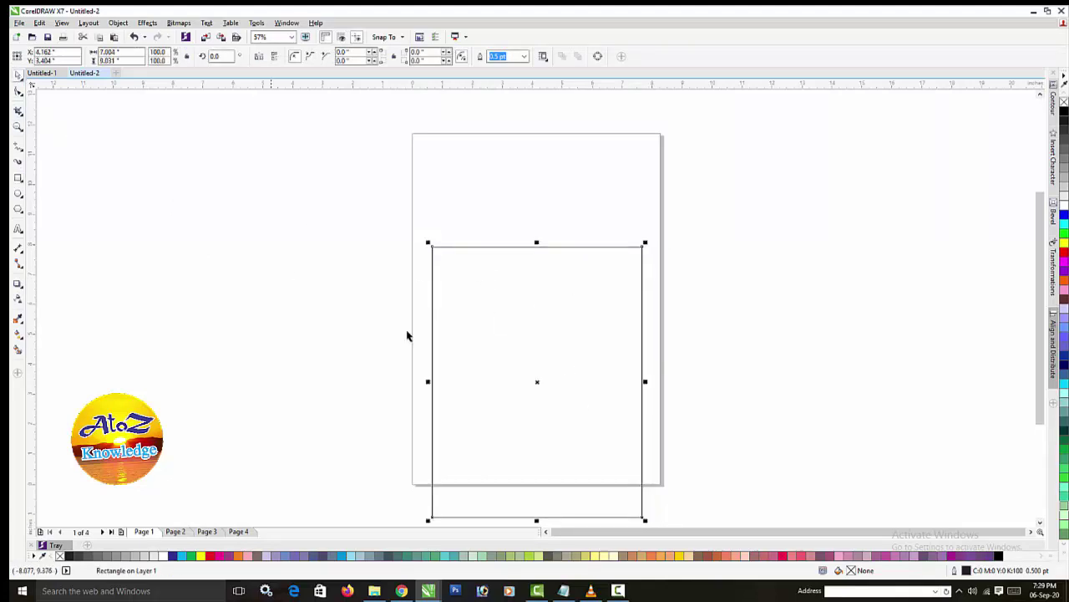
{"action": "left_click_drag", "start_coordinate": [536, 382], "coordinate": [534, 295]}
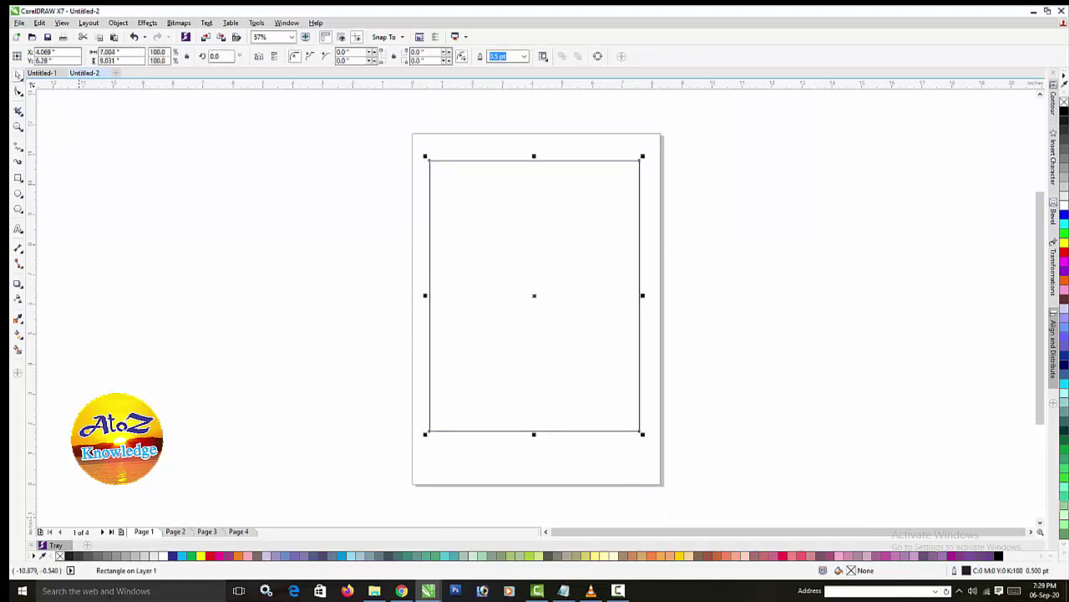
{"action": "left_click", "coordinate": [191, 557]}
Switch to landscape from Page 2, and draw a purple-filled rectangle about 2.8 inches wide and 7 inches high there
{"action": "left_click", "coordinate": [175, 533]}
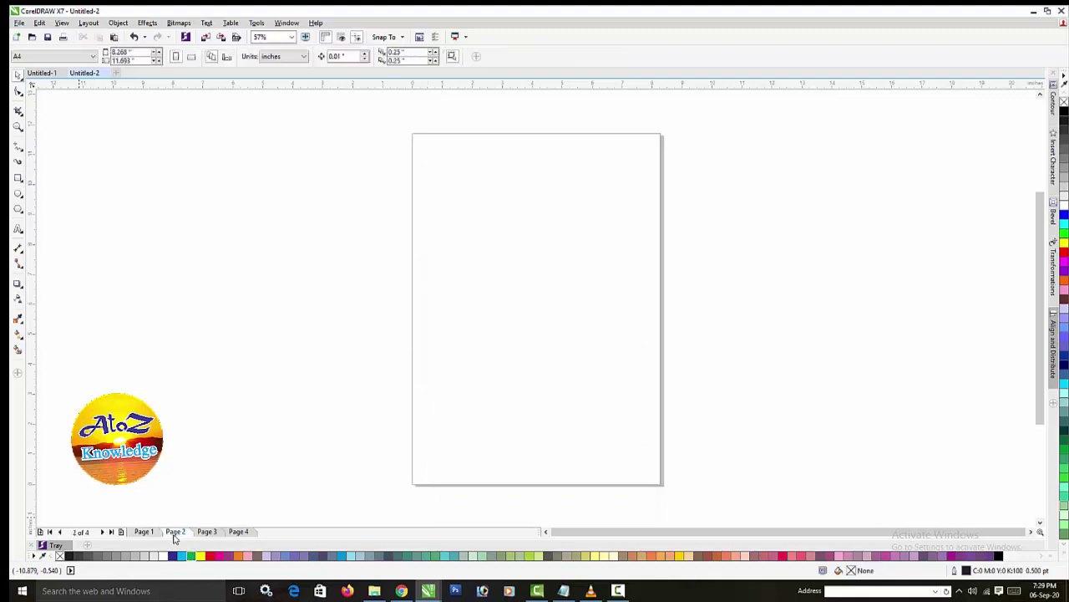
{"action": "left_click", "coordinate": [192, 57]}
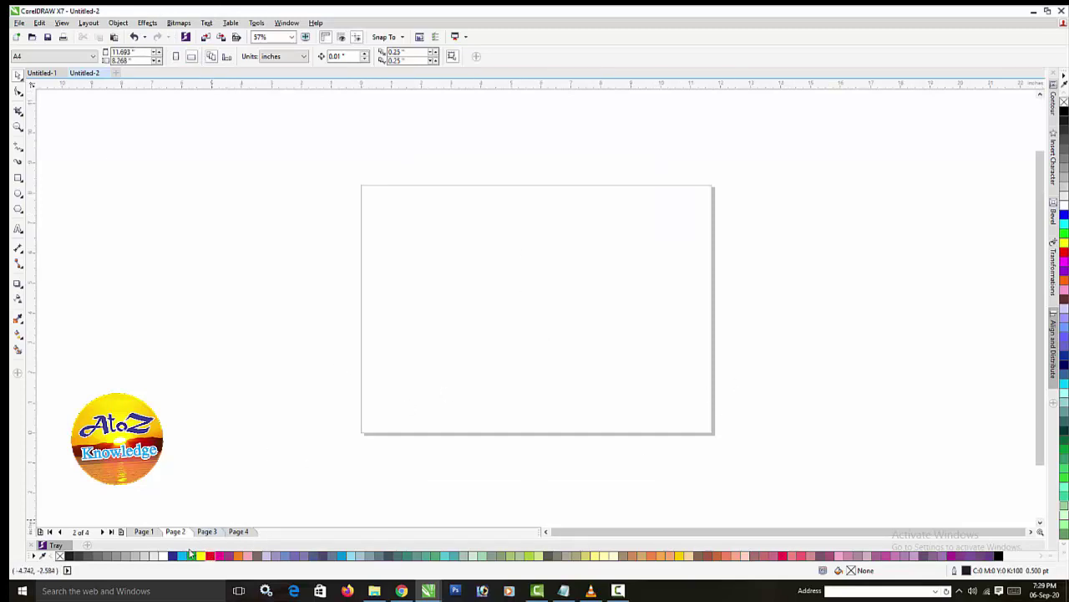
{"action": "left_click", "coordinate": [18, 178]}
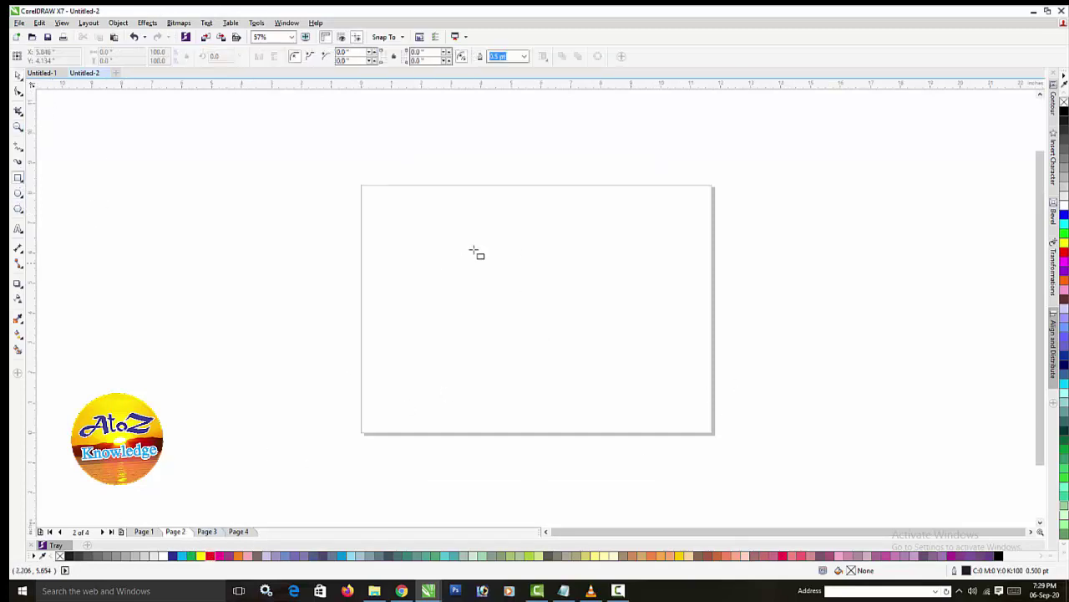
{"action": "left_click_drag", "start_coordinate": [470, 210], "coordinate": [555, 419]}
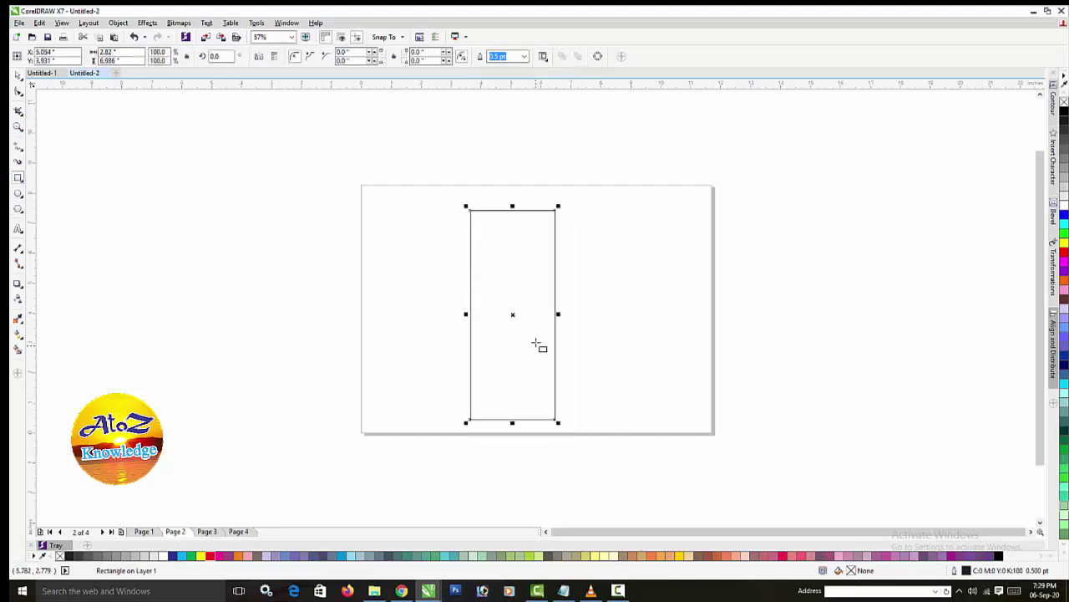
{"action": "left_click", "coordinate": [226, 555]}
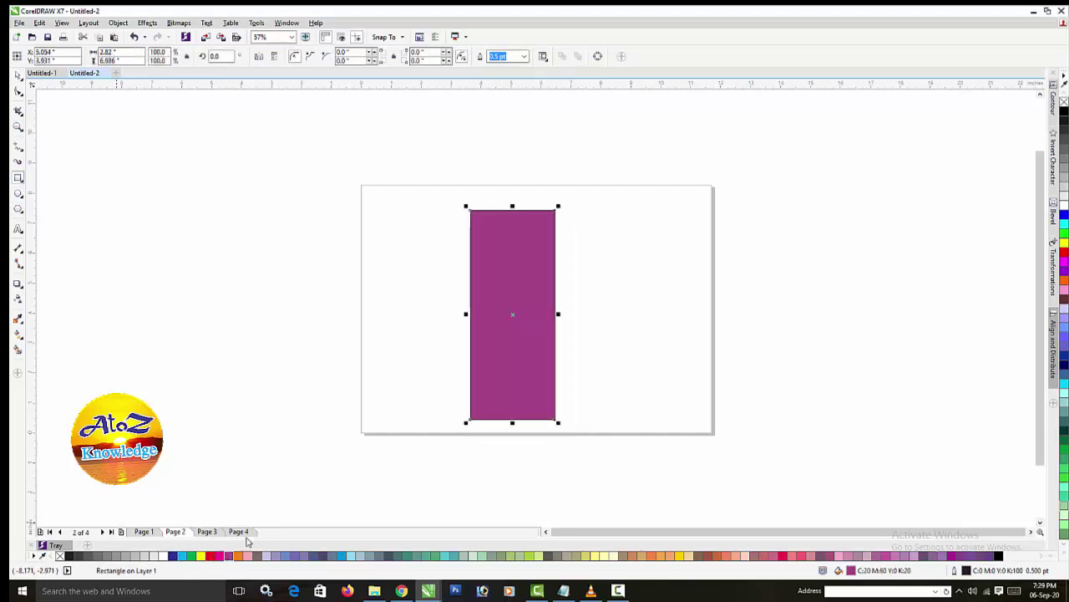
Compare Page 1 and Page 2 to check how the orientation change applies to both
{"action": "left_click", "coordinate": [145, 532]}
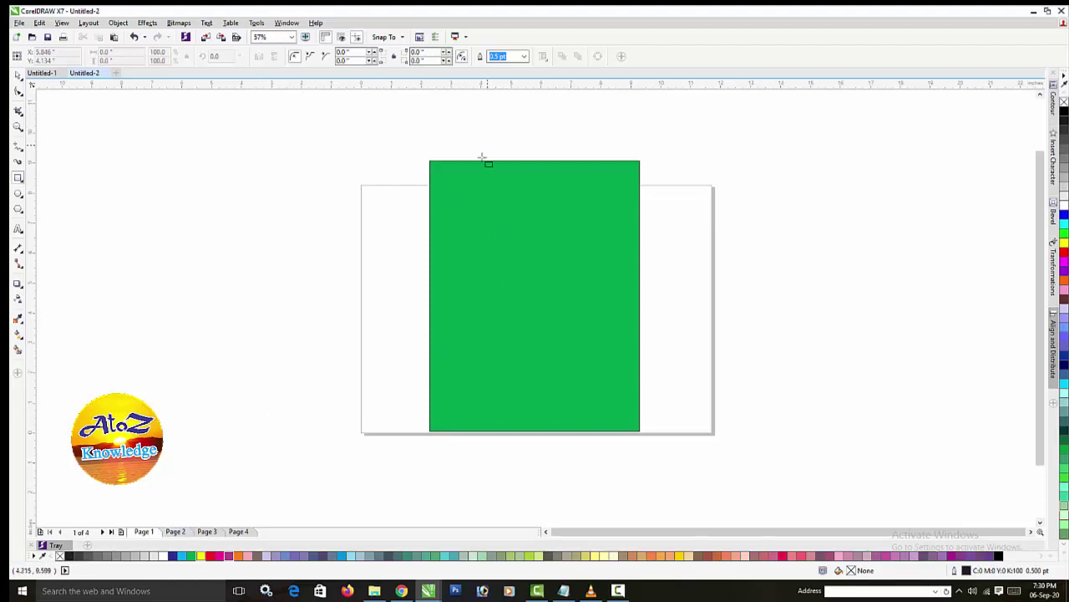
{"action": "left_click", "coordinate": [175, 531]}
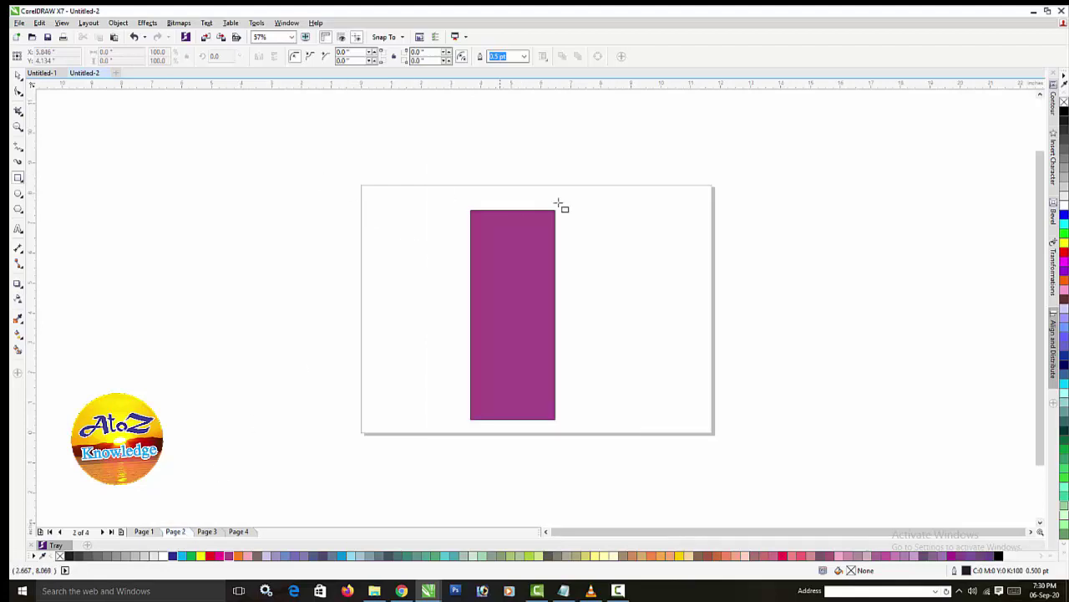
{"action": "left_click", "coordinate": [144, 532]}
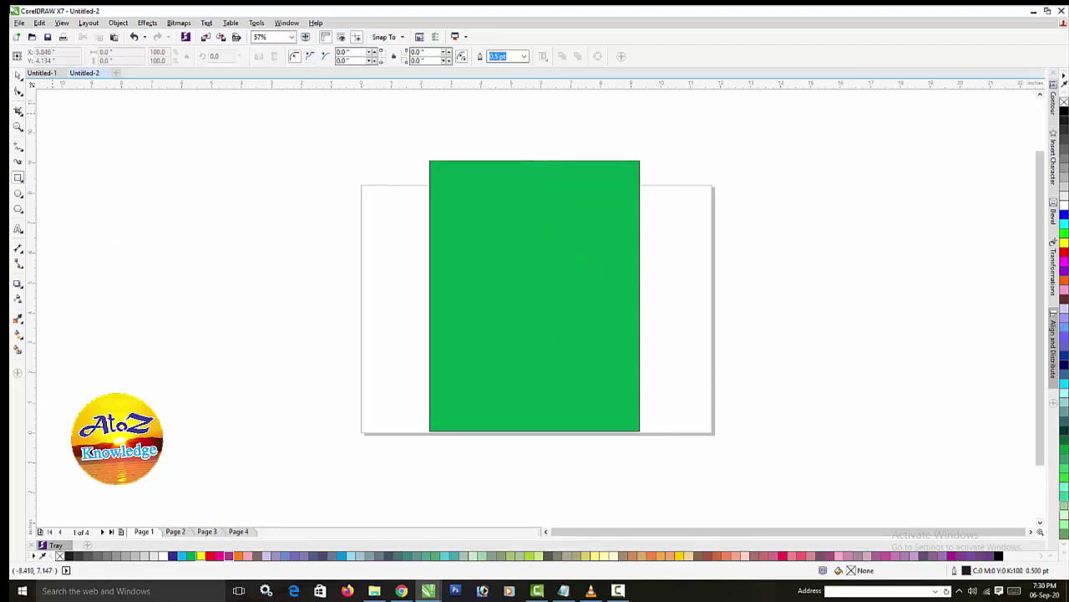
Apply page settings to the current page only, turn Page 3 to portrait, and compare it with Page 2
{"action": "left_click", "coordinate": [18, 75]}
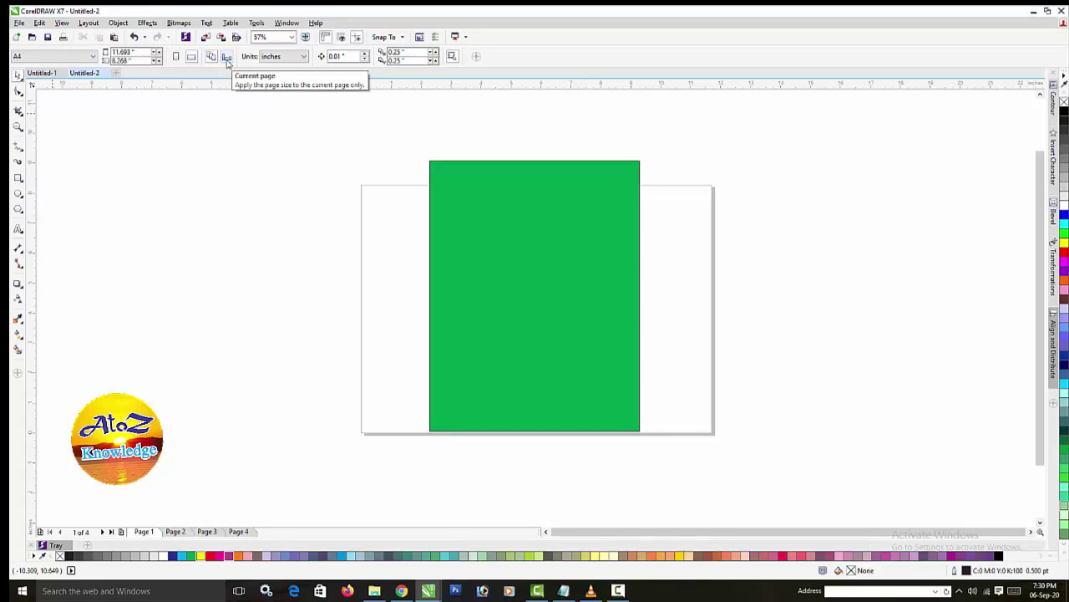
{"action": "left_click", "coordinate": [175, 532]}
{"action": "left_click", "coordinate": [206, 532]}
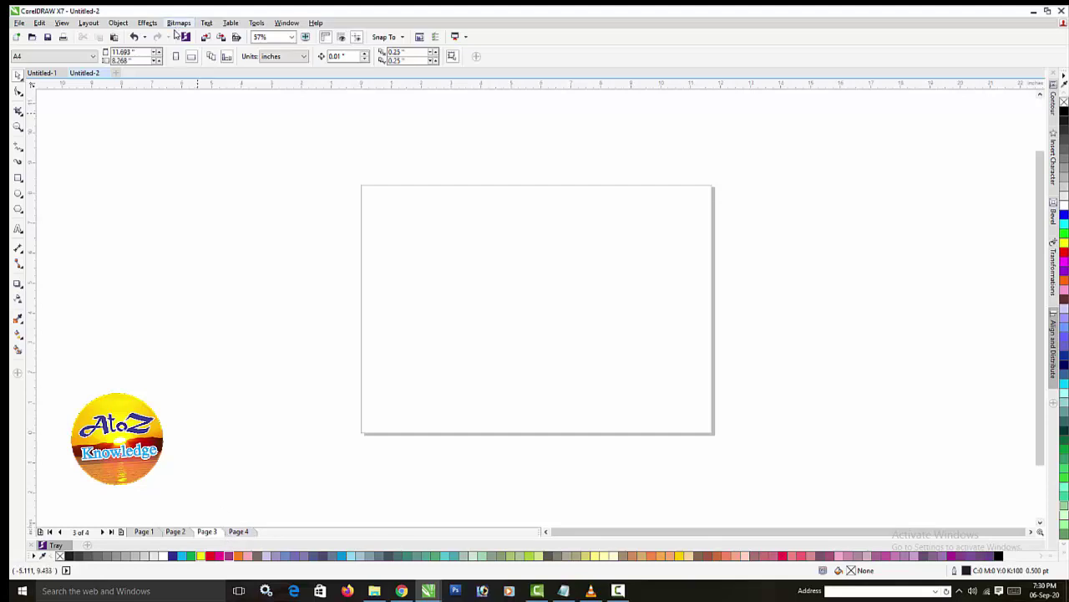
{"action": "left_click", "coordinate": [175, 57]}
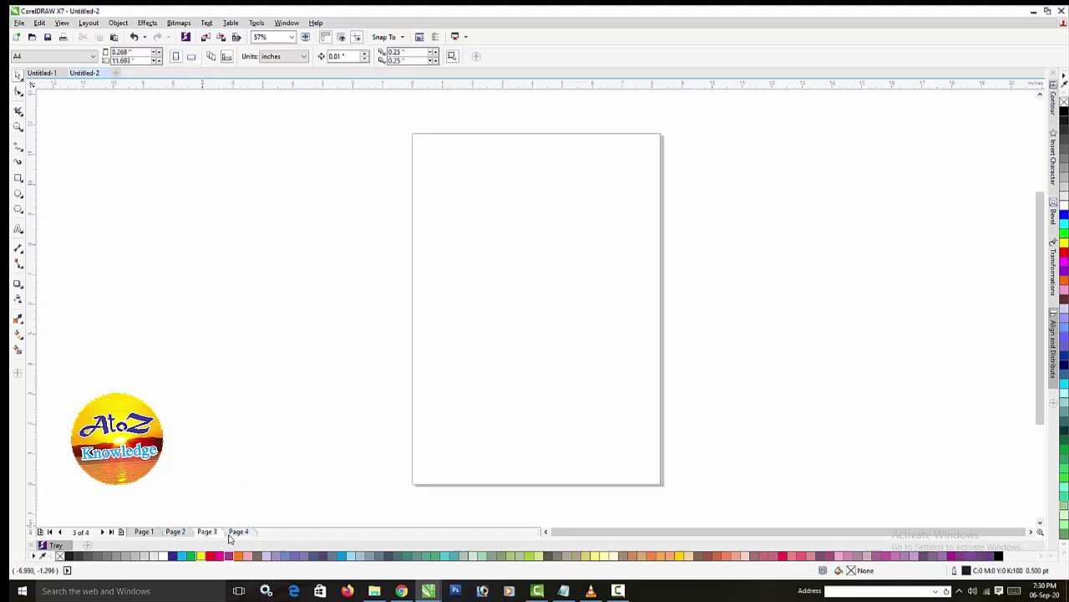
{"action": "left_click", "coordinate": [184, 533]}
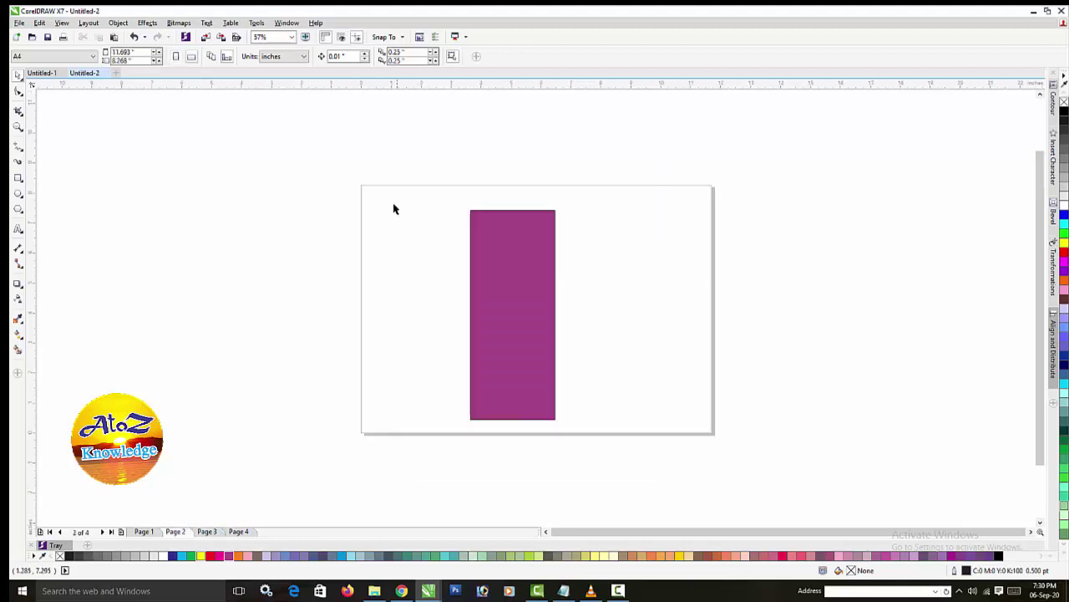
{"action": "left_click", "coordinate": [209, 533]}
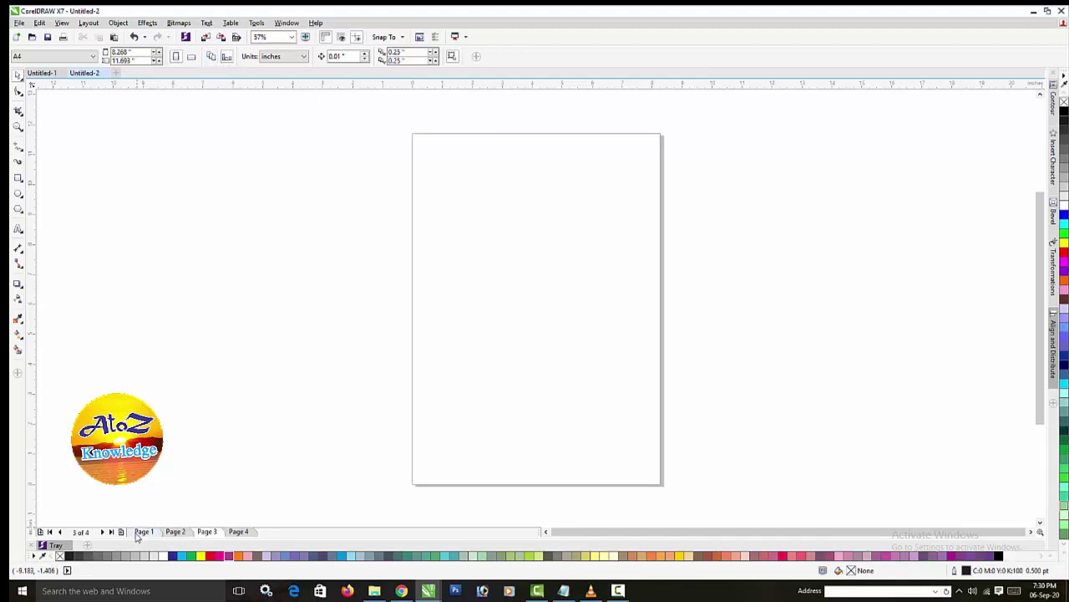
Close the Untitled-2 document and return to Untitled-1
{"action": "left_click", "coordinate": [107, 73]}
{"action": "left_click", "coordinate": [540, 318]}
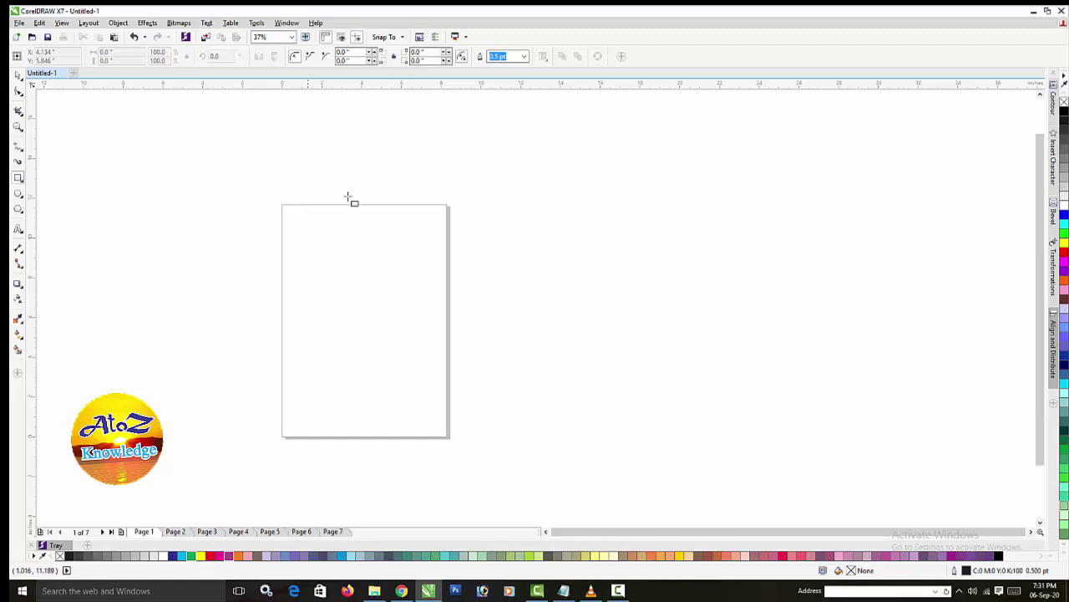
Review the available drawing units with nothing selected, leaving the document in inches
{"action": "left_click", "coordinate": [18, 74]}
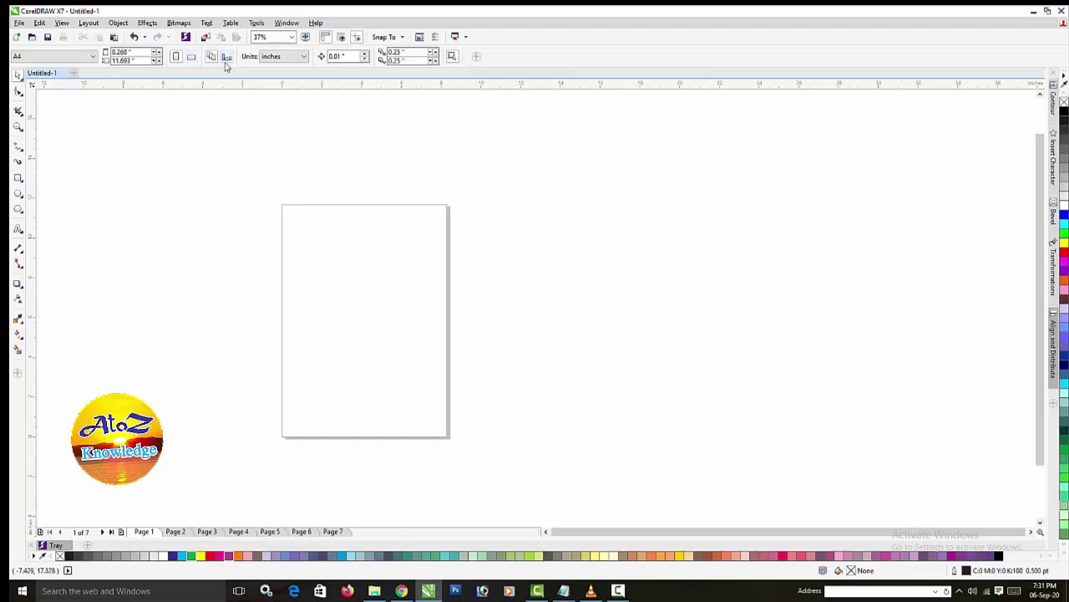
{"action": "left_click", "coordinate": [304, 56]}
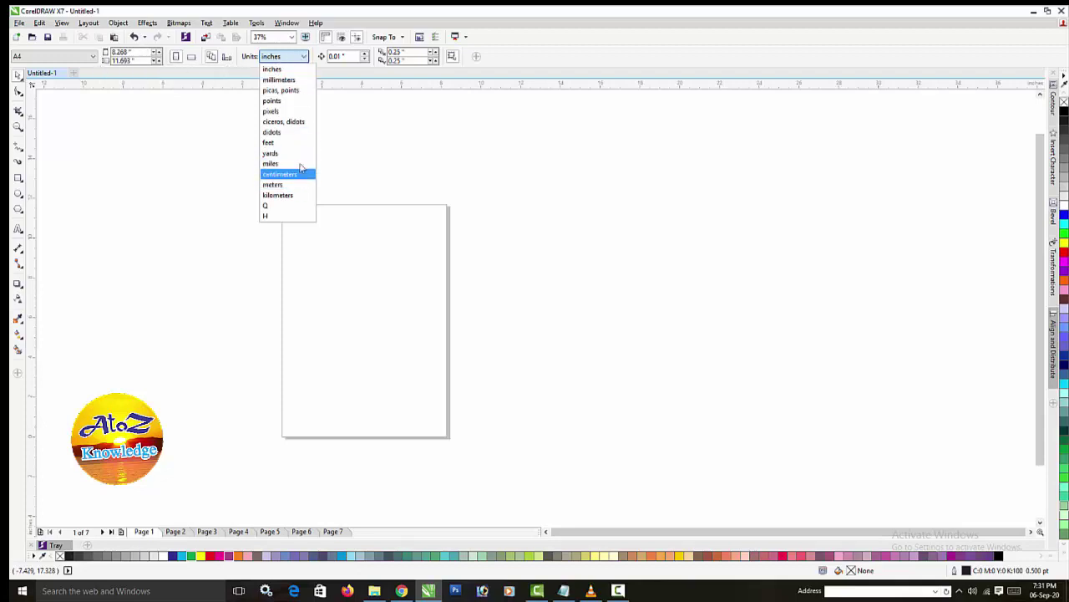
{"action": "left_click", "coordinate": [337, 112]}
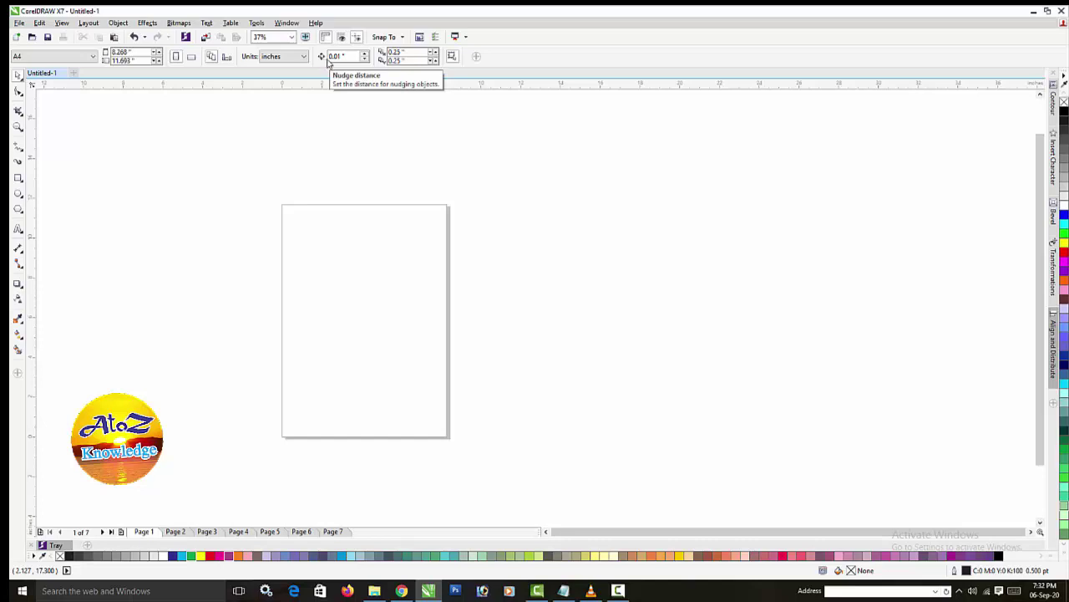
Draw a rectangle about 5.96 inches wide and 1.76 inches high near the upper edge of Page 1, and deselect it
{"action": "left_click", "coordinate": [18, 179]}
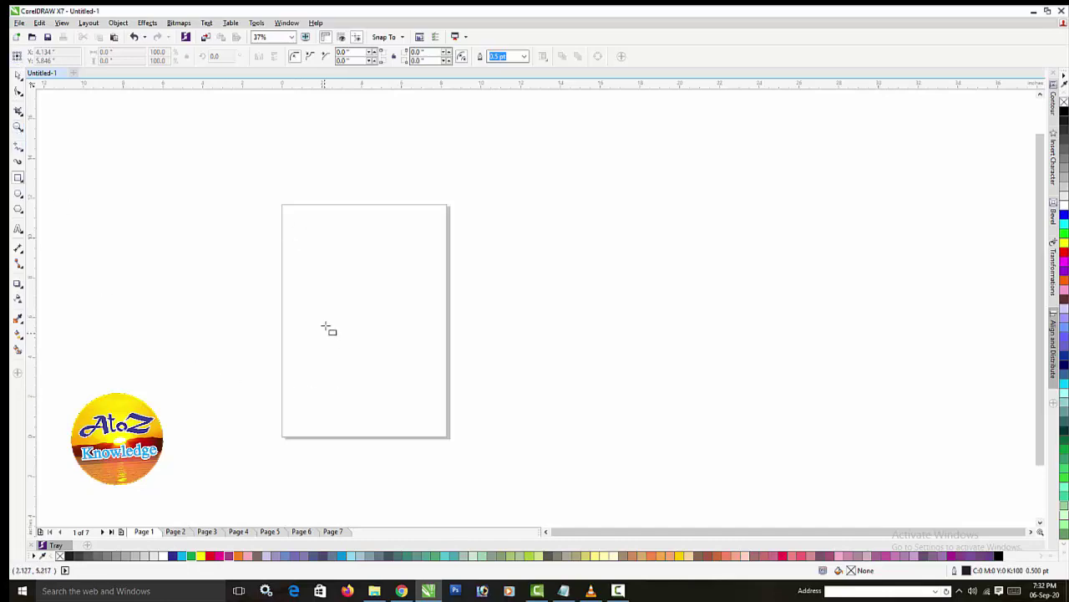
{"action": "scroll", "coordinate": [326, 328], "scroll_direction": "up", "scroll_amount": 2}
{"action": "left_click_drag", "start_coordinate": [267, 151], "coordinate": [335, 176]}
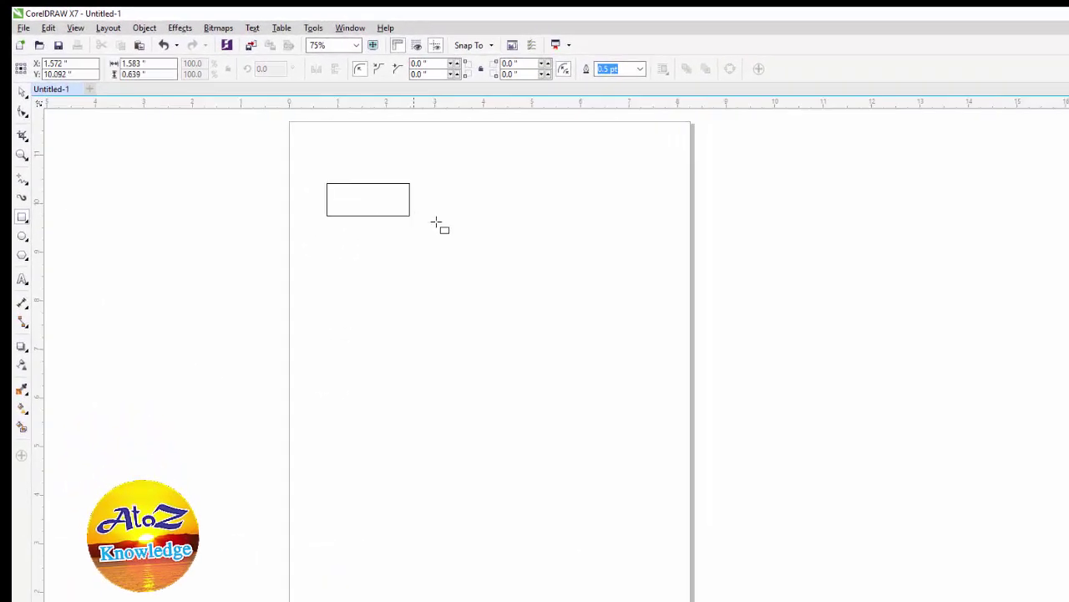
{"action": "mouse_move", "coordinate": [436, 222]}
{"action": "left_mouse_down"}
{"action": "mouse_move", "coordinate": [564, 253]}
{"action": "mouse_move", "coordinate": [587, 277]}
{"action": "mouse_move", "coordinate": [617, 269]}
{"action": "left_mouse_up"}
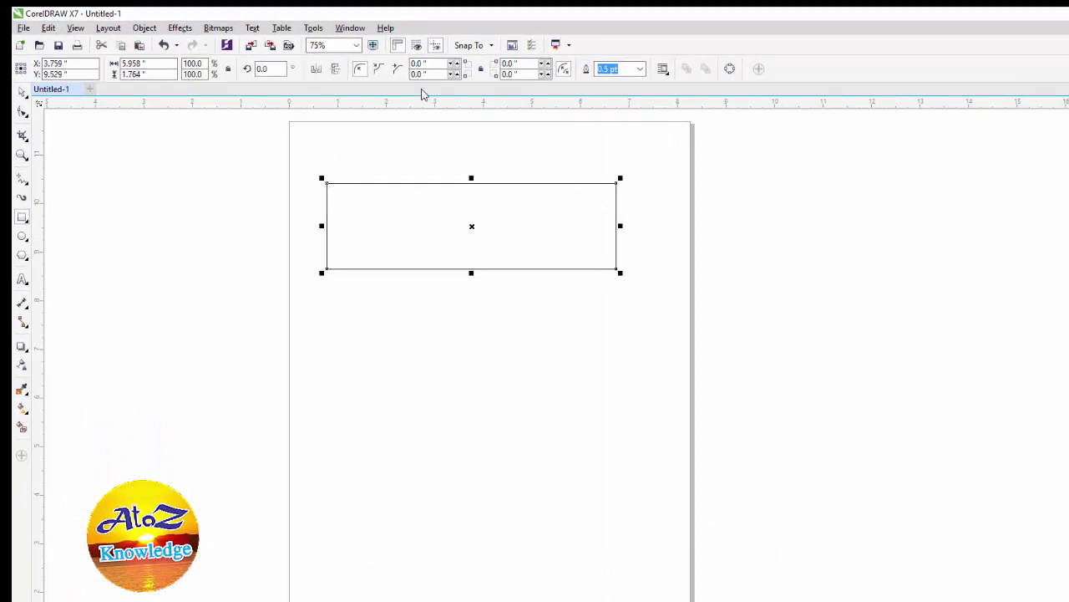
{"action": "left_click", "coordinate": [21, 95]}
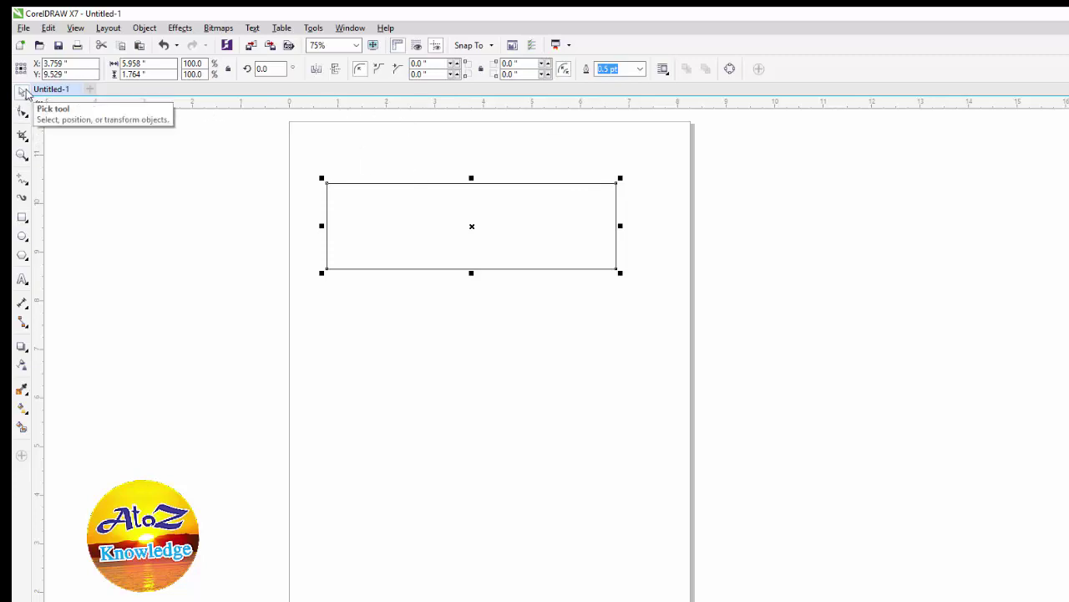
{"action": "left_click", "coordinate": [166, 189]}
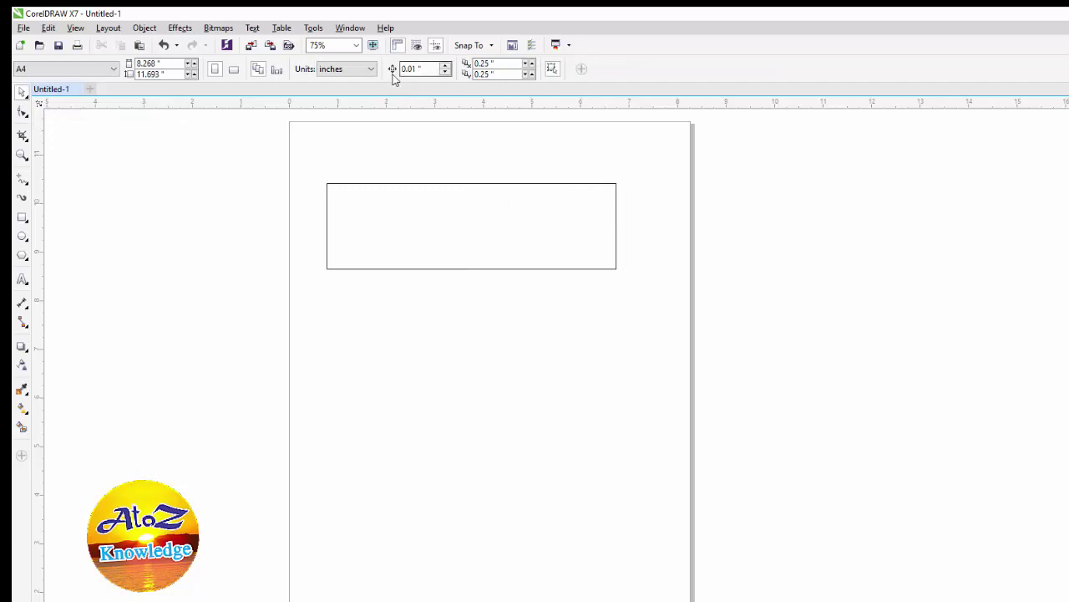
Select the rectangle and nudge it down by 0.2 inches in 0.01-inch increments
{"action": "left_click", "coordinate": [412, 206]}
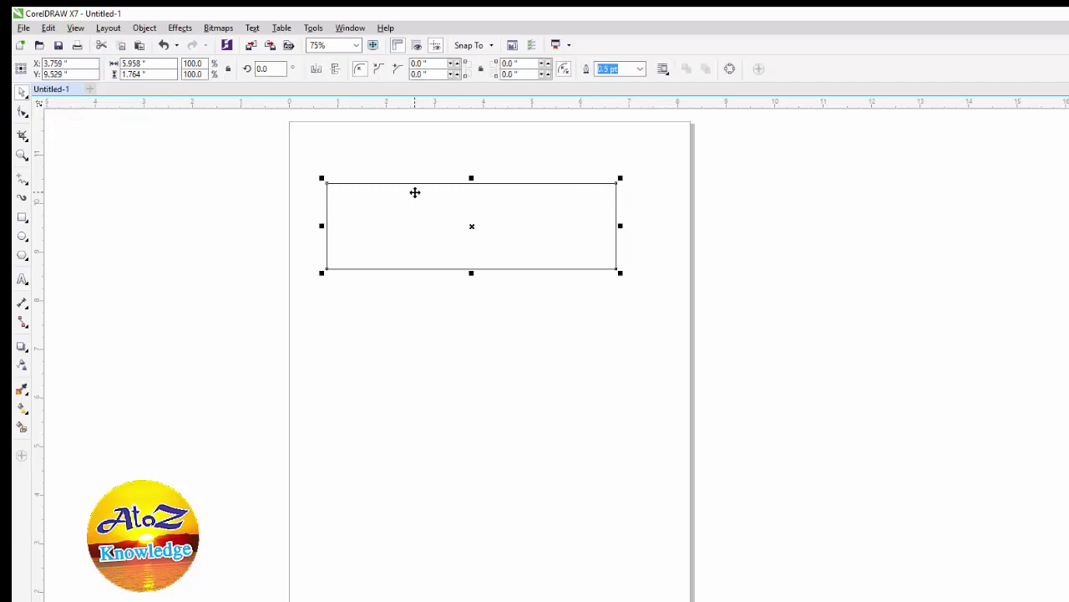
{"action": "key", "text": "Down"}
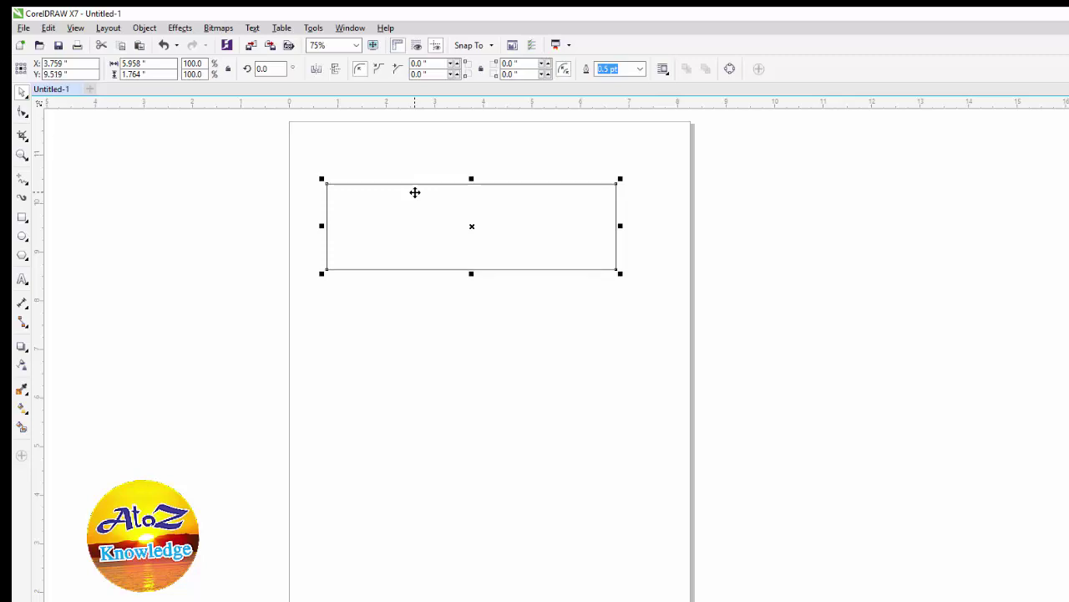
{"action": "key", "text": "Down"}
{"action": "key", "text": "Down"}
{"action": "key", "text": "Down"}
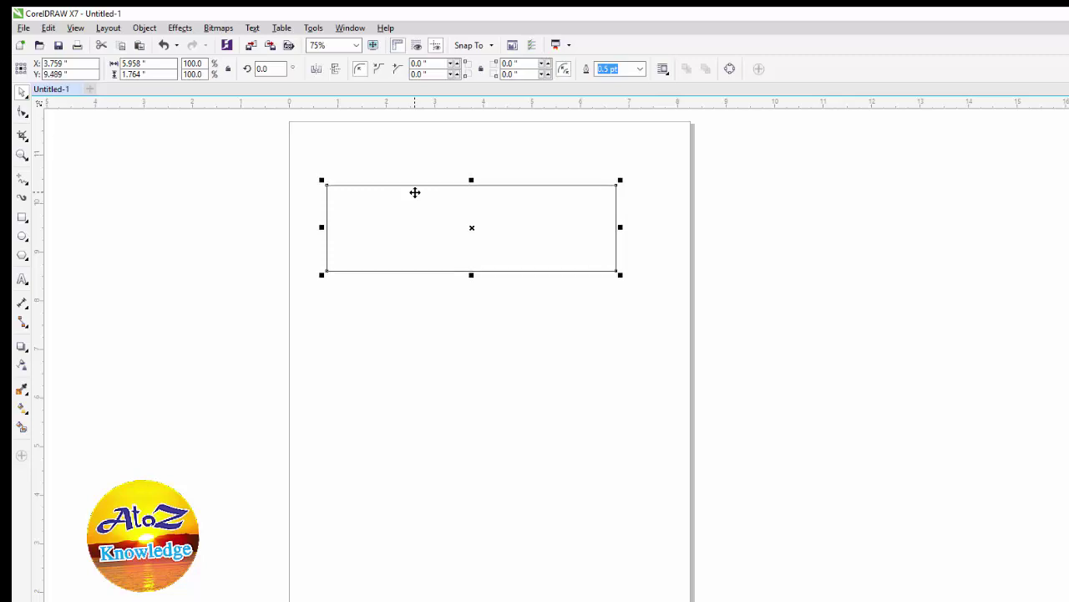
{"action": "key", "text": "Down"}
{"action": "key", "text": "Down"}
{"action": "key", "text": "Down"}
{"action": "key", "text": "Down"}
{"action": "key", "text": "Down"}
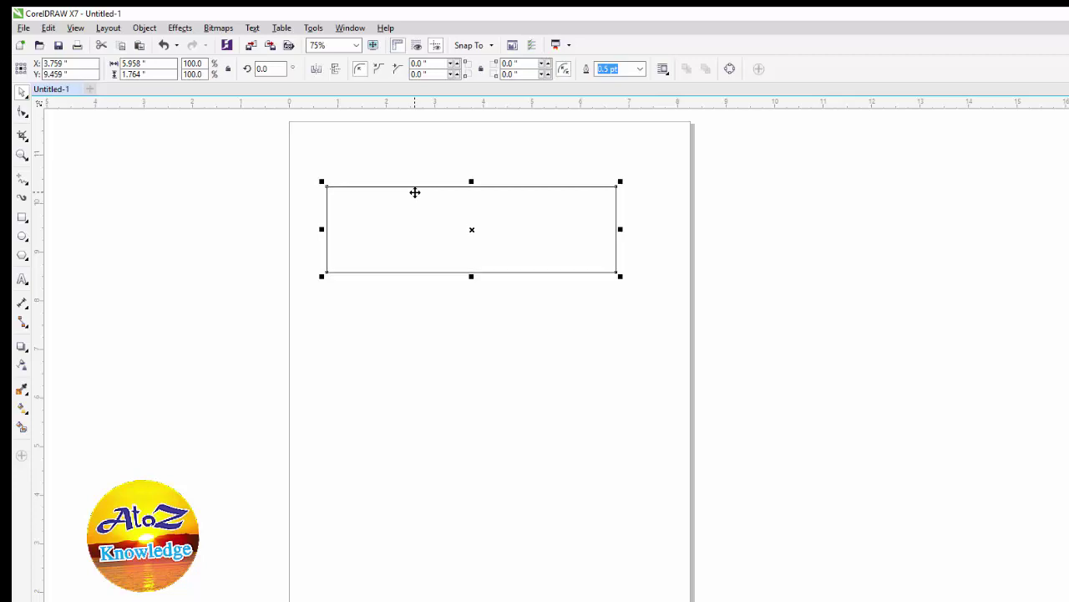
{"action": "key", "text": "Down"}
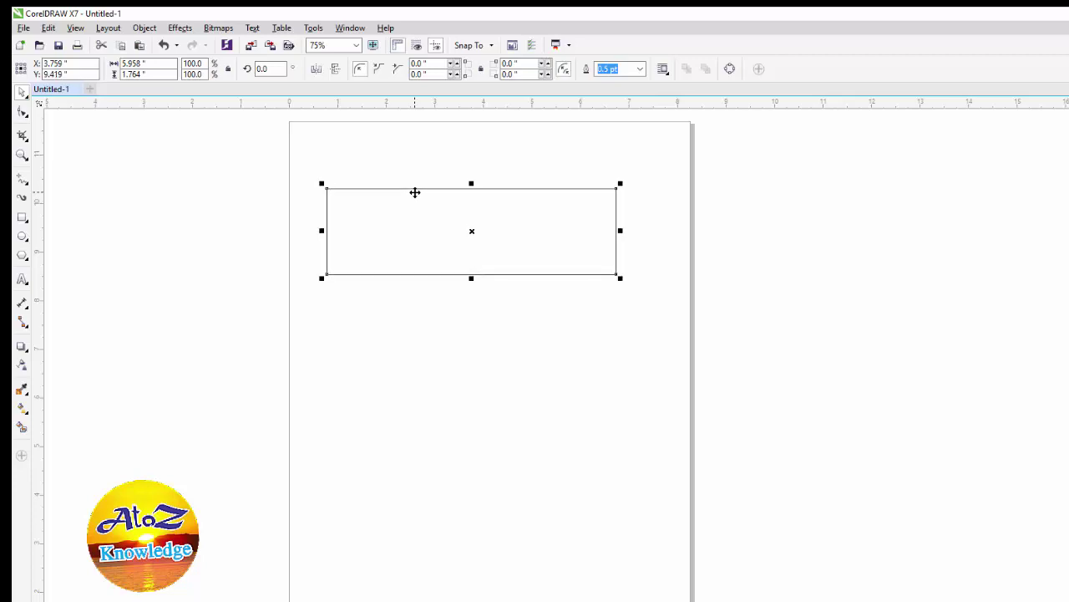
{"action": "key", "text": "Down"}
{"action": "key", "text": "Down"}
{"action": "key", "text": "Down"}
{"action": "key", "text": "Down"}
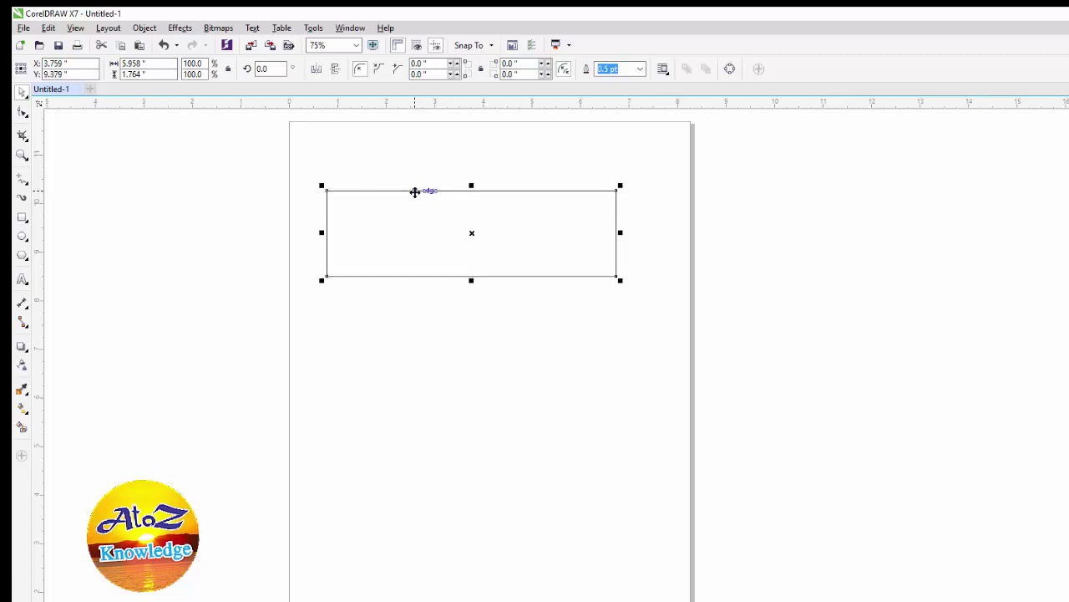
{"action": "key", "text": "Down"}
{"action": "key", "text": "Down"}
{"action": "key", "text": "Down"}
{"action": "key", "text": "Down"}
{"action": "key", "text": "Down"}
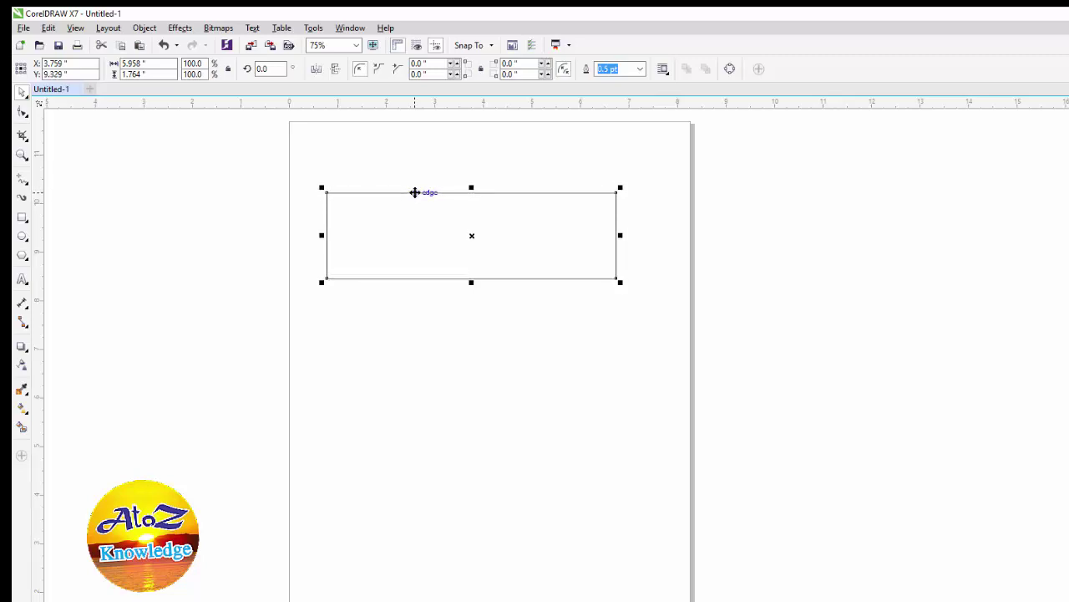
Nudge the rectangle to the right by 0.14 inches in 0.01-inch increments
{"action": "key", "text": "Right"}
{"action": "key", "text": "Right"}
{"action": "key", "text": "Right"}
{"action": "key", "text": "Right"}
{"action": "key", "text": "Right"}
{"action": "key", "text": "Right"}
{"action": "key", "text": "Right"}
{"action": "key", "text": "Right"}
{"action": "key", "text": "Right"}
{"action": "key", "text": "Right"}
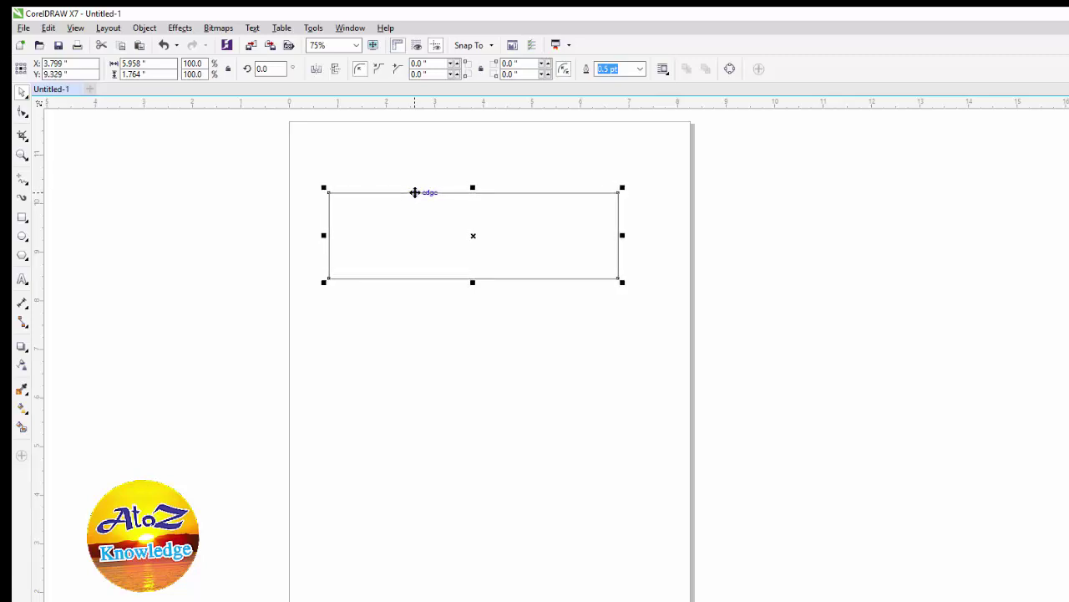
{"action": "key", "text": "Right"}
{"action": "key", "text": "Right"}
{"action": "key", "text": "Right"}
{"action": "key", "text": "Right"}
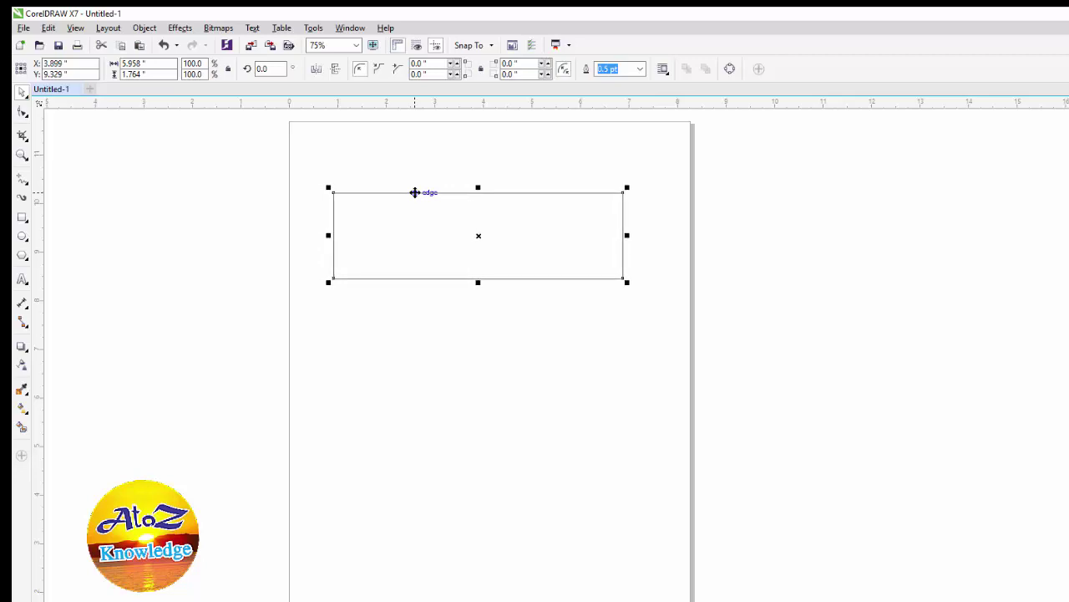
Nudge the rectangle to the left by 0.08 inches in 0.01-inch increments
{"action": "key", "text": "Left"}
{"action": "key", "text": "Left"}
{"action": "key", "text": "Left"}
{"action": "key", "text": "Left"}
{"action": "key", "text": "Left"}
{"action": "key", "text": "Left"}
{"action": "key", "text": "Left"}
{"action": "key", "text": "Left"}
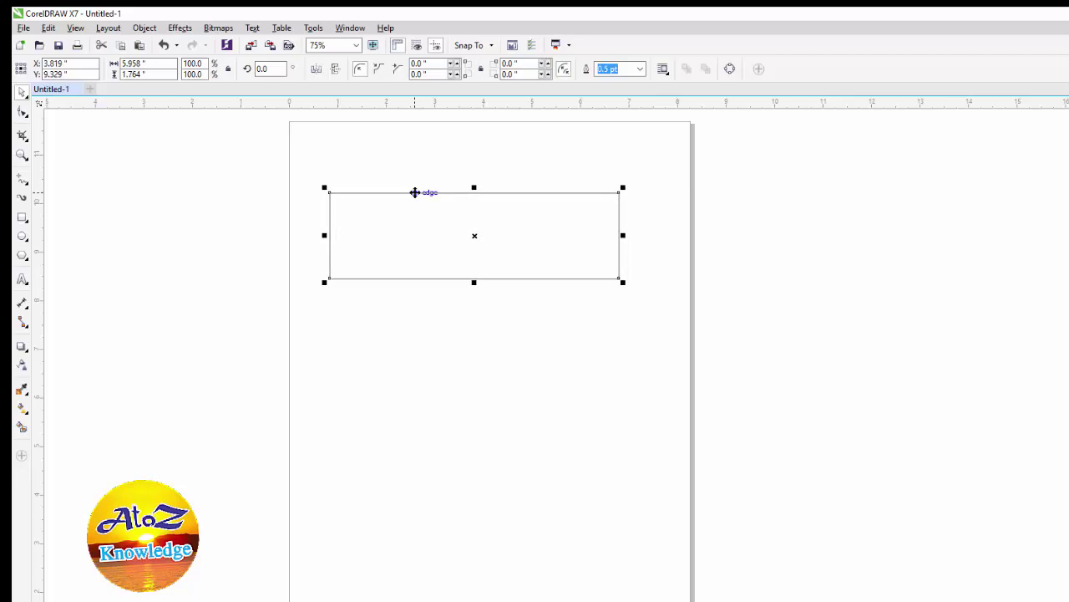
Nudge the rectangle up by 0.11 inches in 0.01-inch increments
{"action": "key", "text": "Up"}
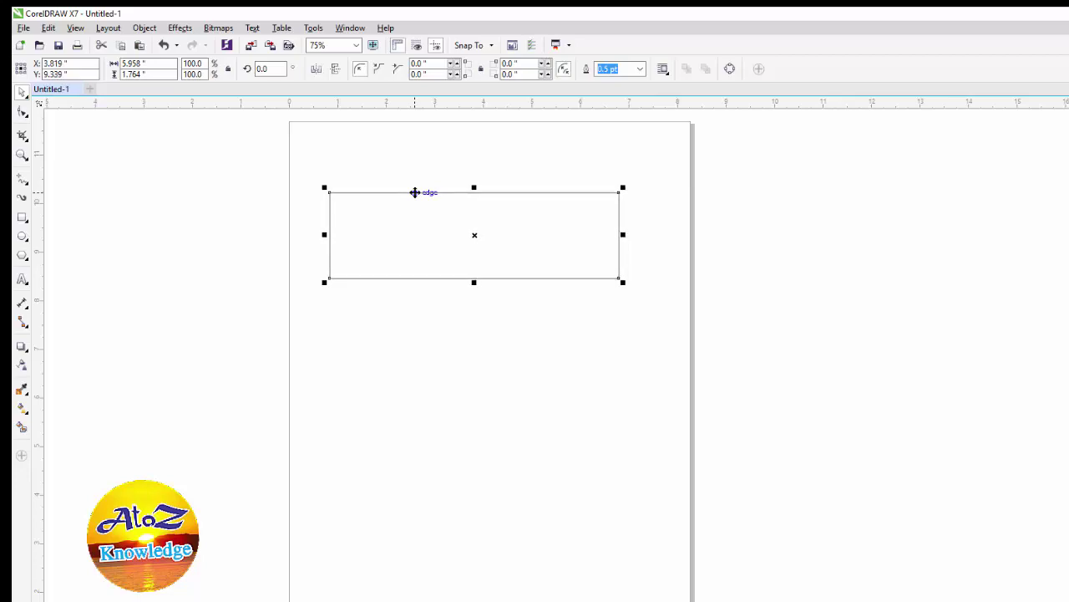
{"action": "key", "text": "Up"}
{"action": "key", "text": "Up"}
{"action": "key", "text": "Up"}
{"action": "key", "text": "Up"}
{"action": "key", "text": "Up"}
{"action": "key", "text": "Up"}
{"action": "key", "text": "Up"}
{"action": "key", "text": "Up"}
{"action": "key", "text": "Up"}
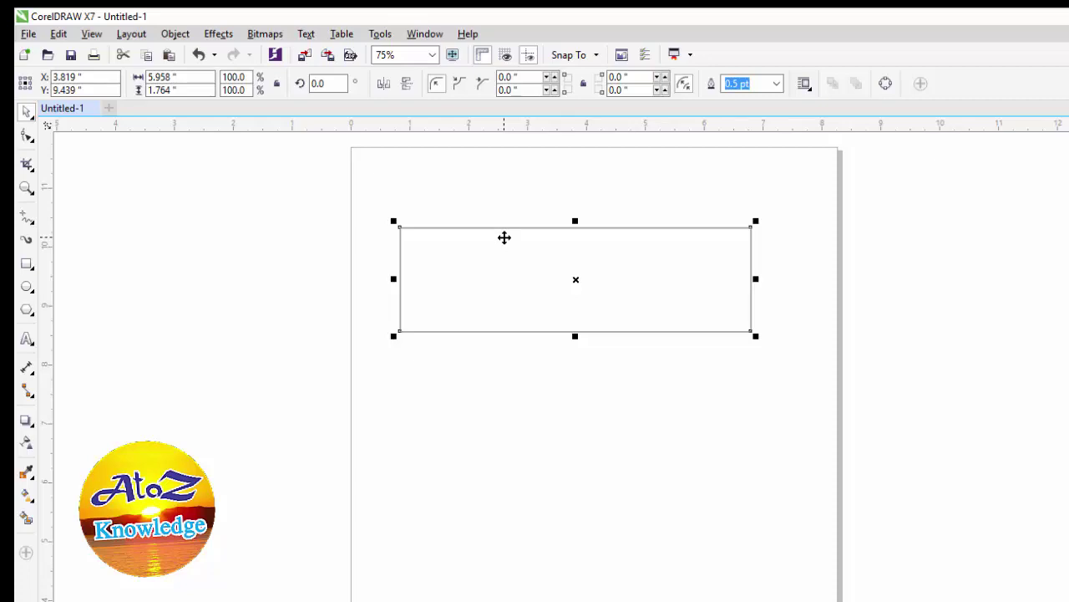
Nudge the rectangle down by 0.03 inches and deselect it
{"action": "key", "text": "Down"}
{"action": "key", "text": "Down"}
{"action": "key", "text": "Down"}
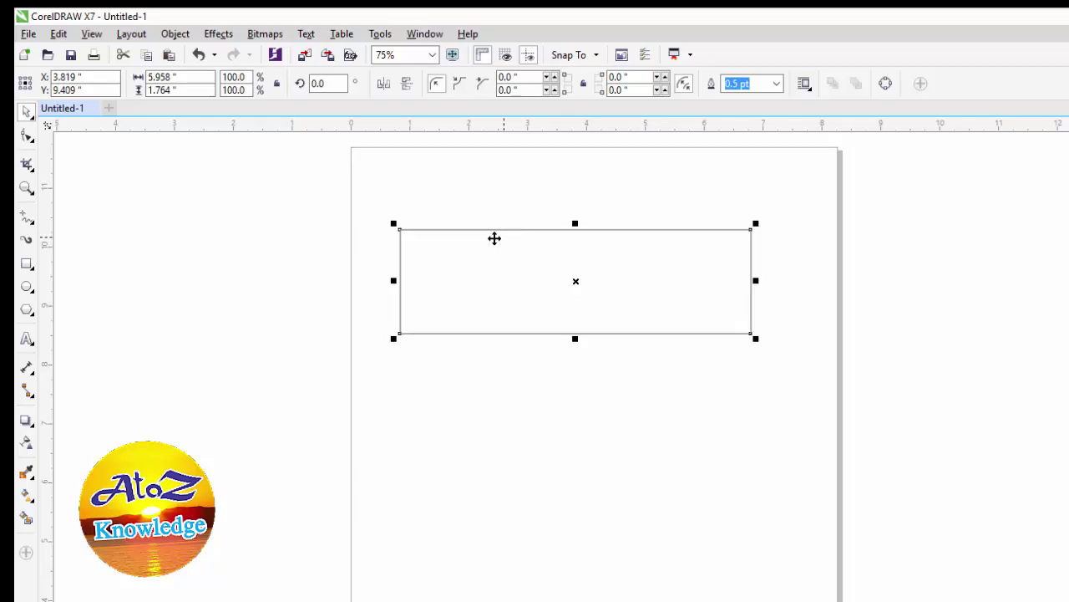
{"action": "left_click", "coordinate": [506, 208]}
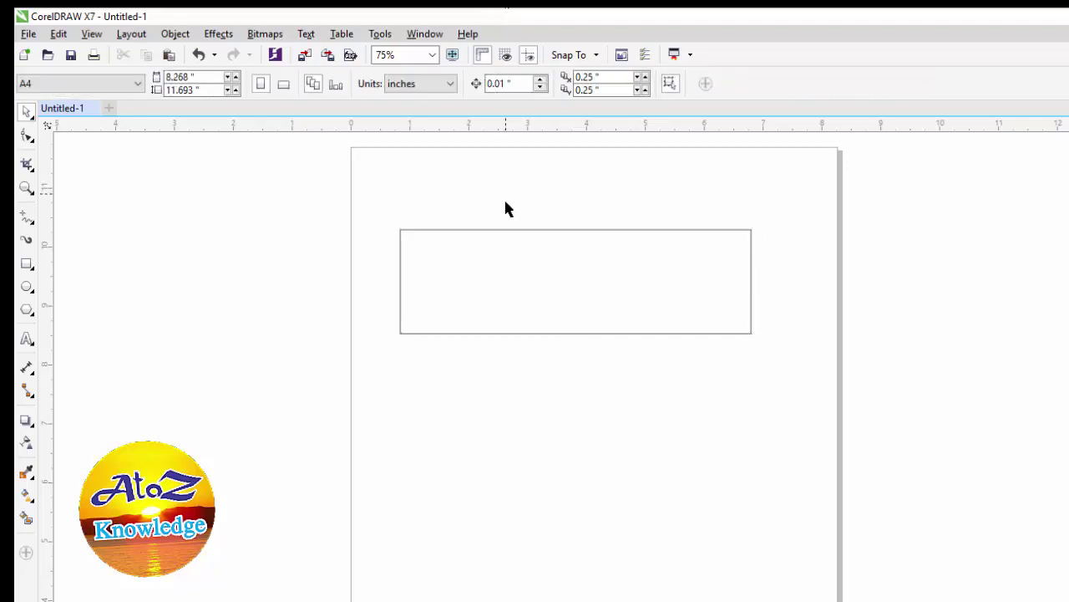
Set the nudge distance to 1 inch and nudge the rectangle down by 3 inches
{"action": "left_click", "coordinate": [516, 84]}
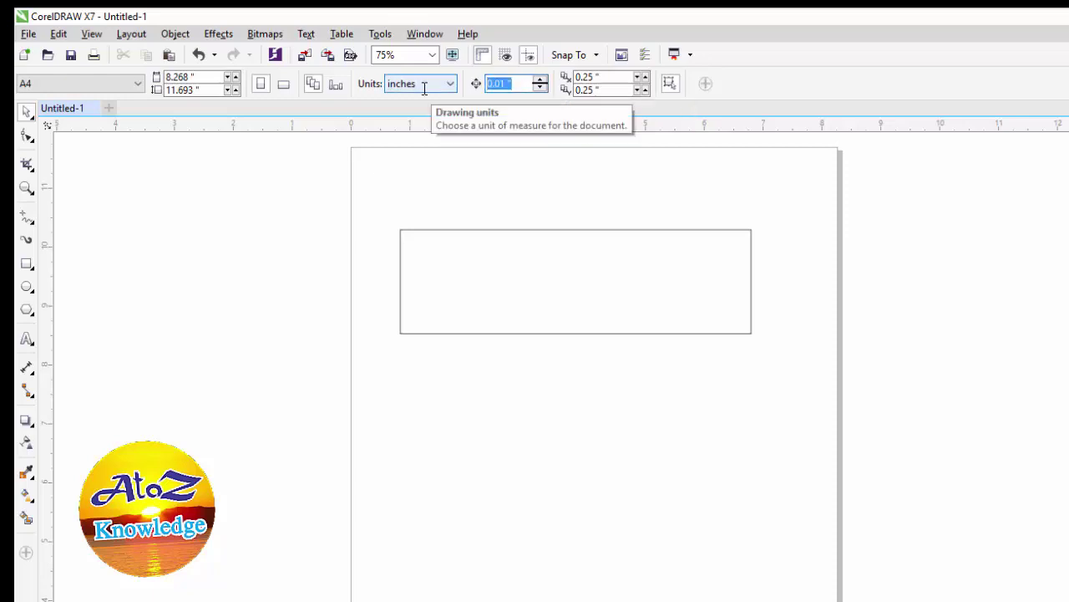
{"action": "type", "text": "1"}
{"action": "key", "text": "Return"}
{"action": "left_click", "coordinate": [523, 264]}
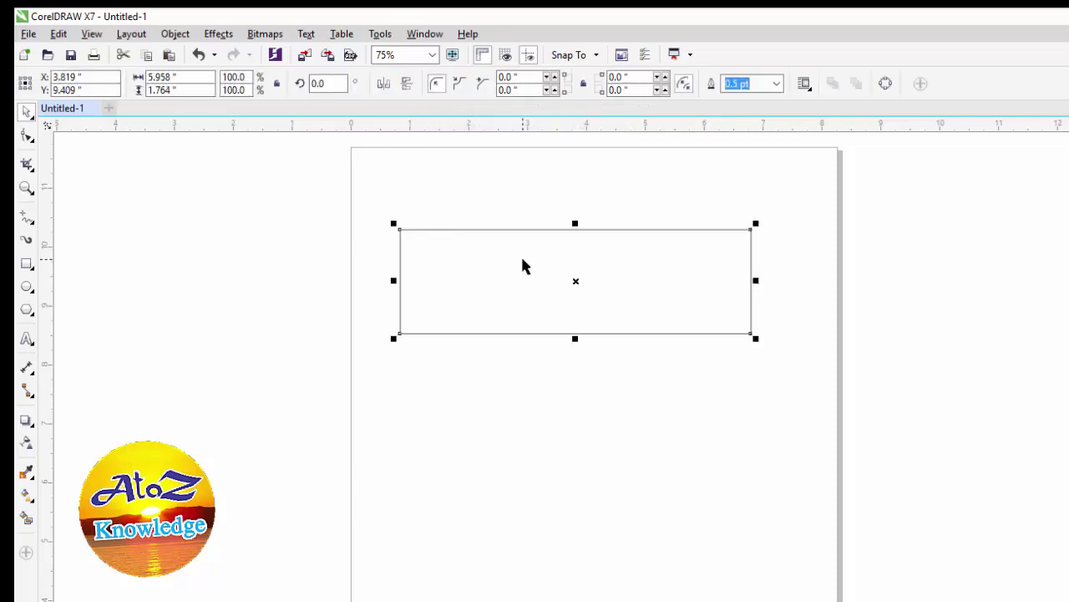
{"action": "key", "text": "Down"}
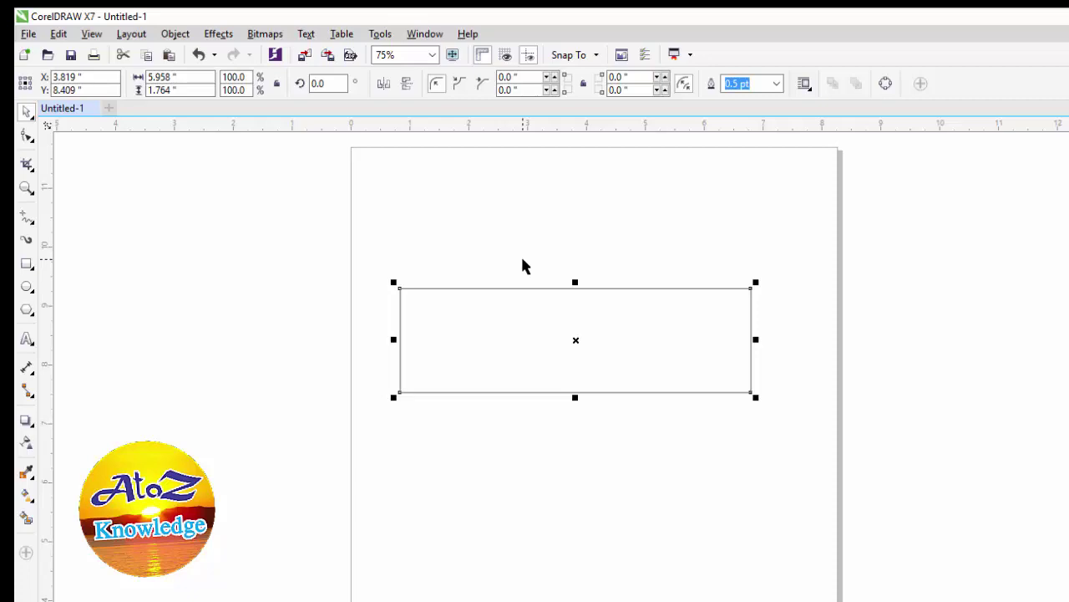
{"action": "key", "text": "Down"}
{"action": "key", "text": "Down"}
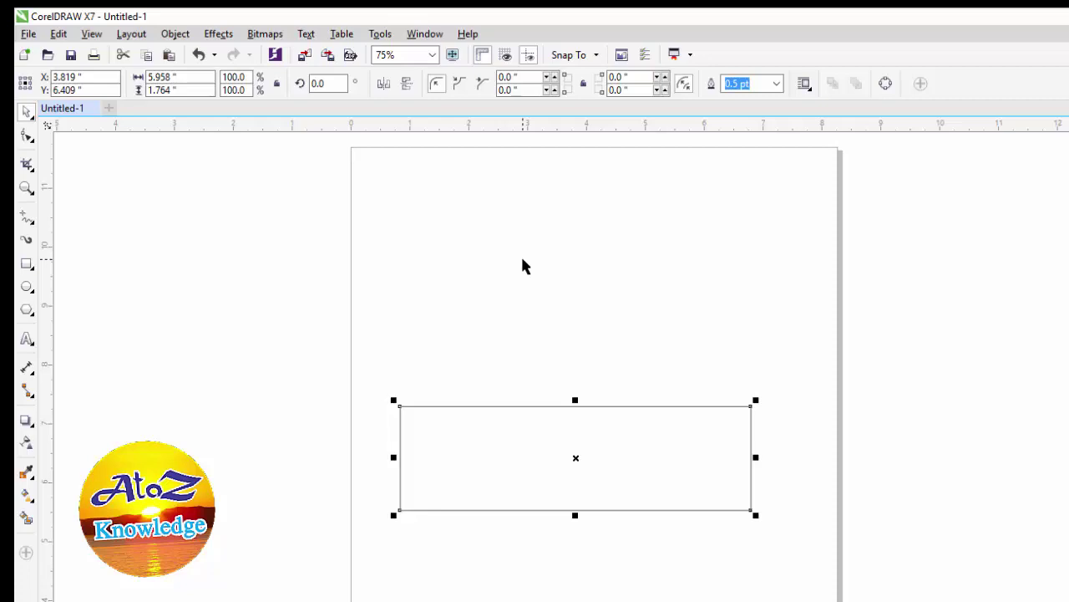
Nudge the rectangle to the right by 3 inches, past the page's right edge, and deselect it
{"action": "key", "text": "Right"}
{"action": "key", "text": "Right"}
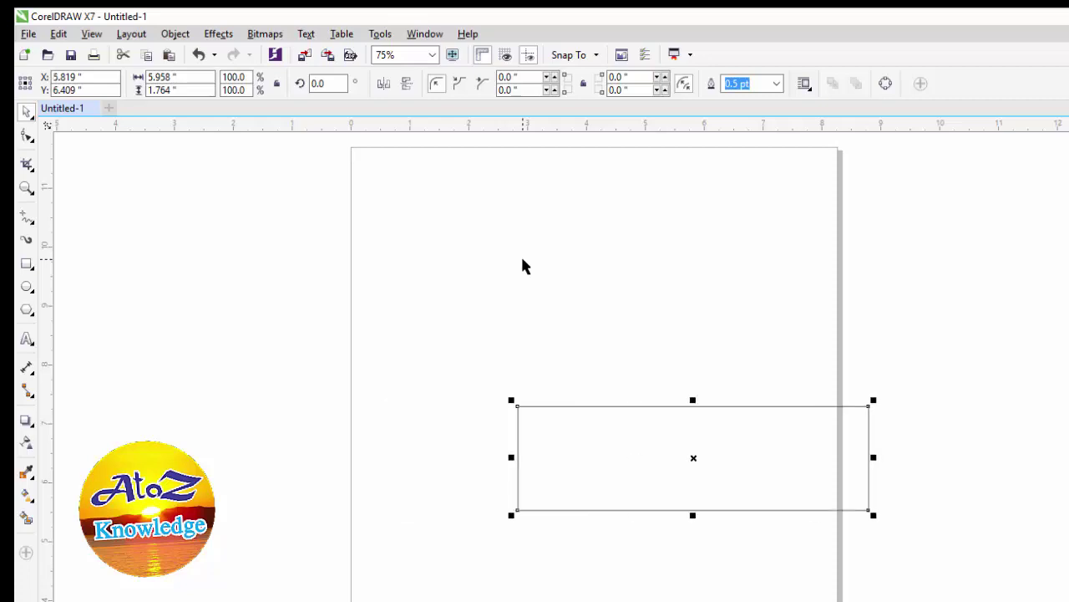
{"action": "left_click", "coordinate": [522, 259]}
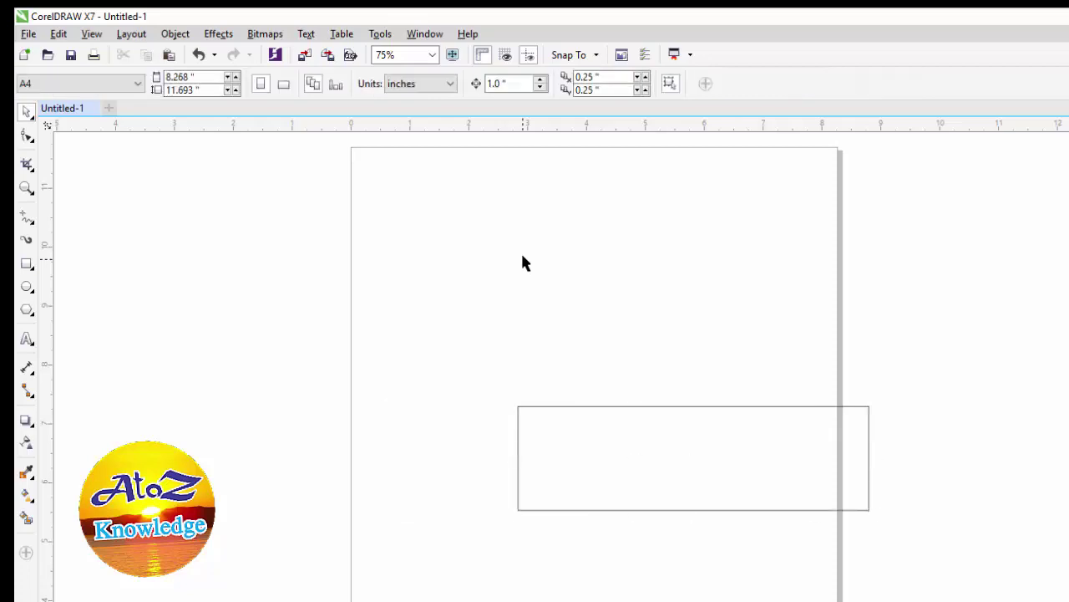
{"action": "left_click", "coordinate": [621, 486]}
{"action": "key", "text": "Right"}
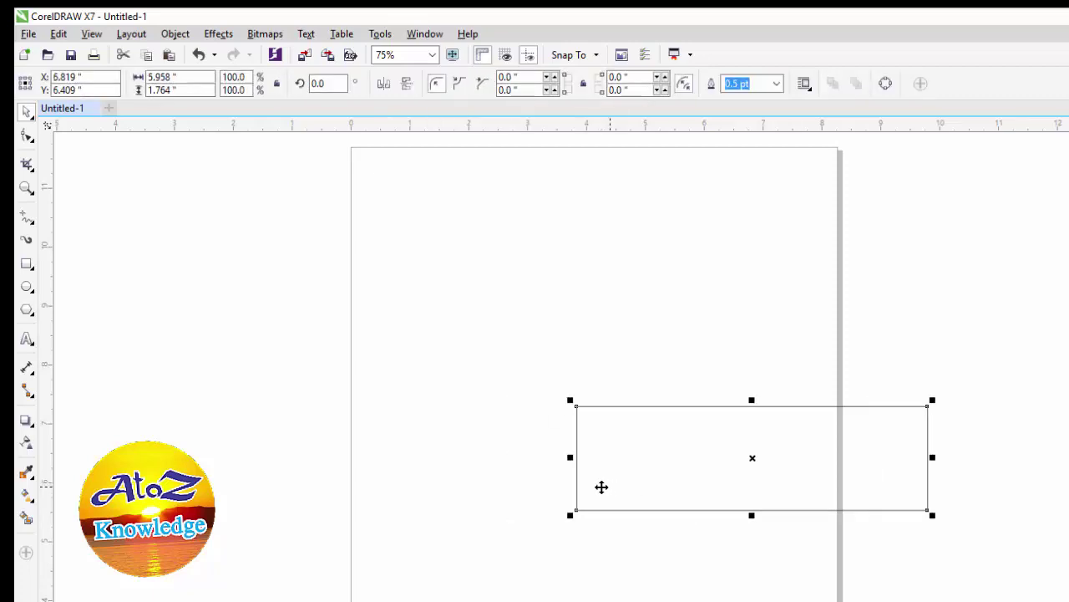
{"action": "left_click", "coordinate": [527, 373]}
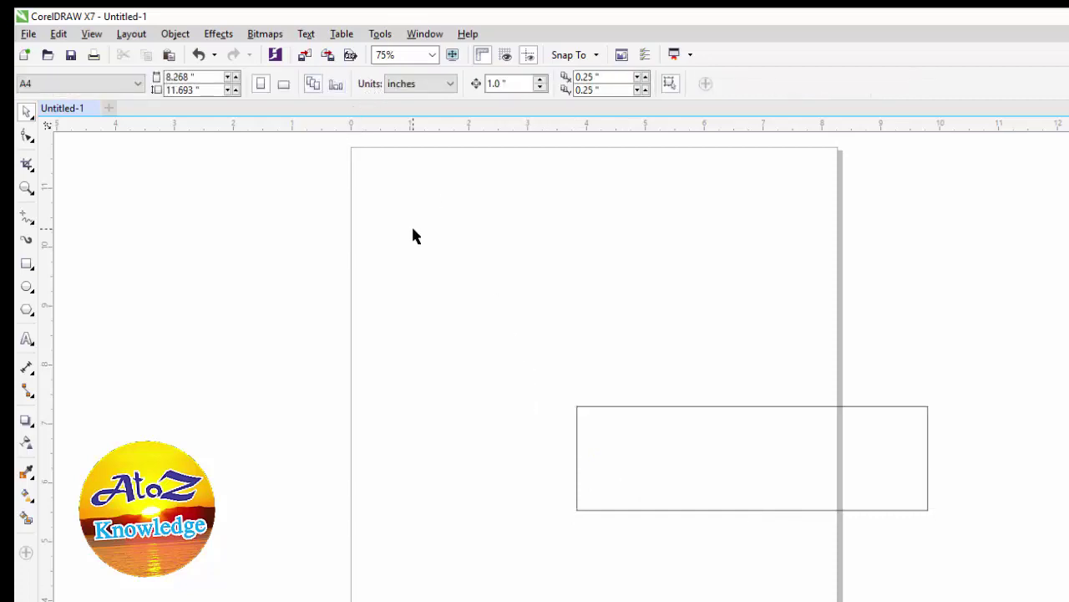
Change the drawing units to millimeters and set the nudge distance to 1 mm
{"action": "left_click", "coordinate": [431, 84]}
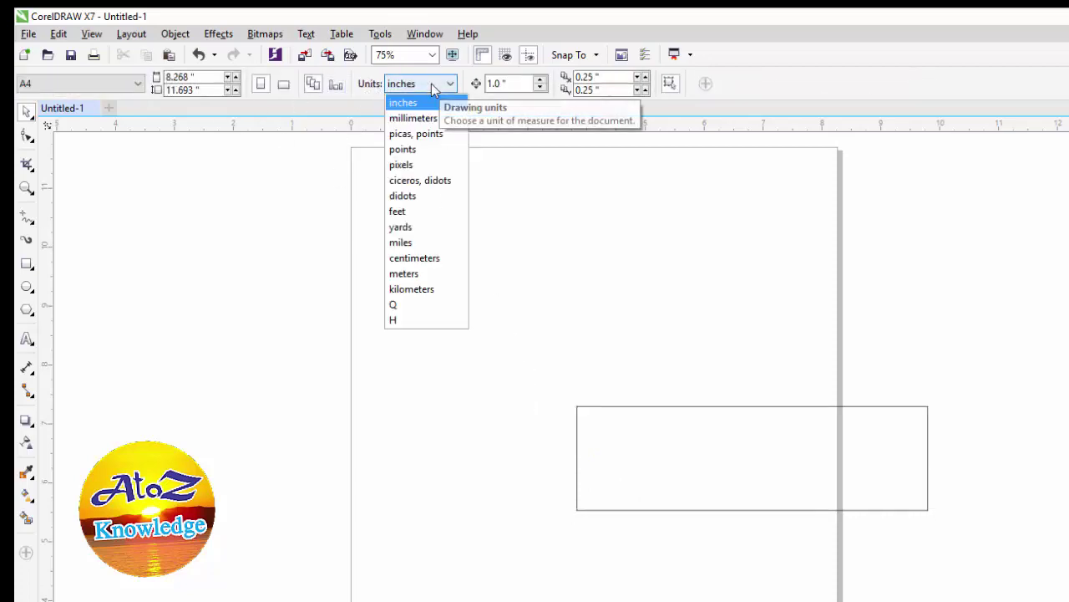
{"action": "left_click", "coordinate": [515, 103]}
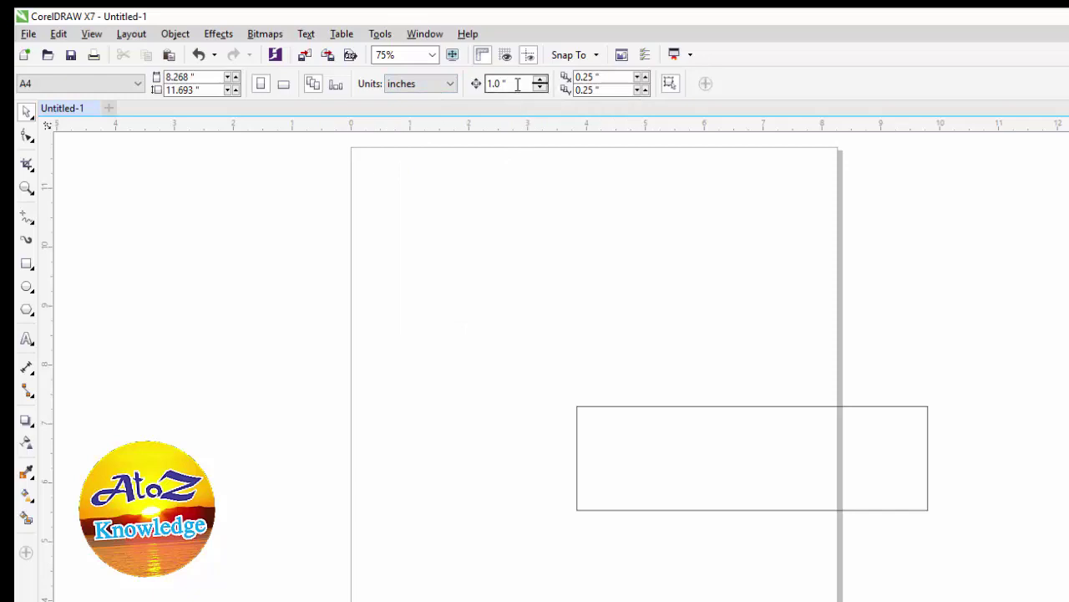
{"action": "double_click", "coordinate": [517, 84]}
{"action": "left_click", "coordinate": [434, 85]}
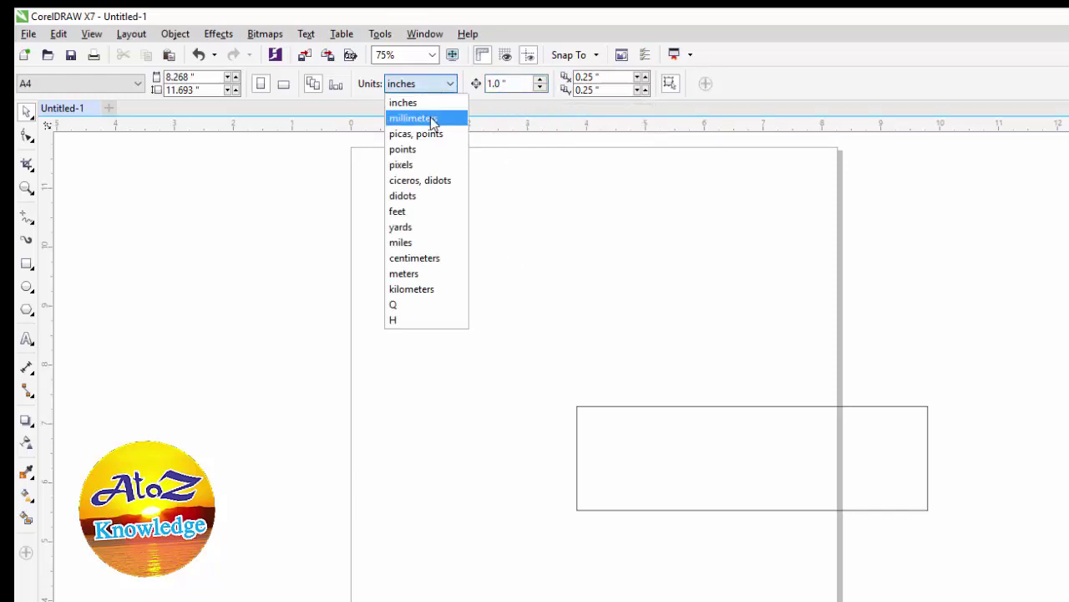
{"action": "left_click", "coordinate": [433, 121]}
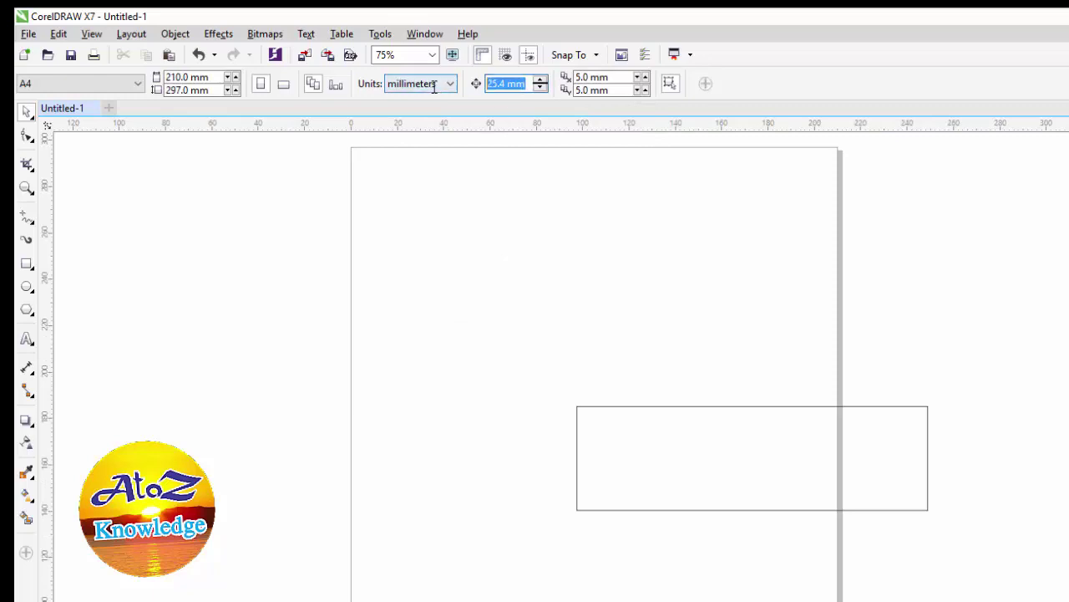
{"action": "type", "text": "1"}
{"action": "key", "text": "Return"}
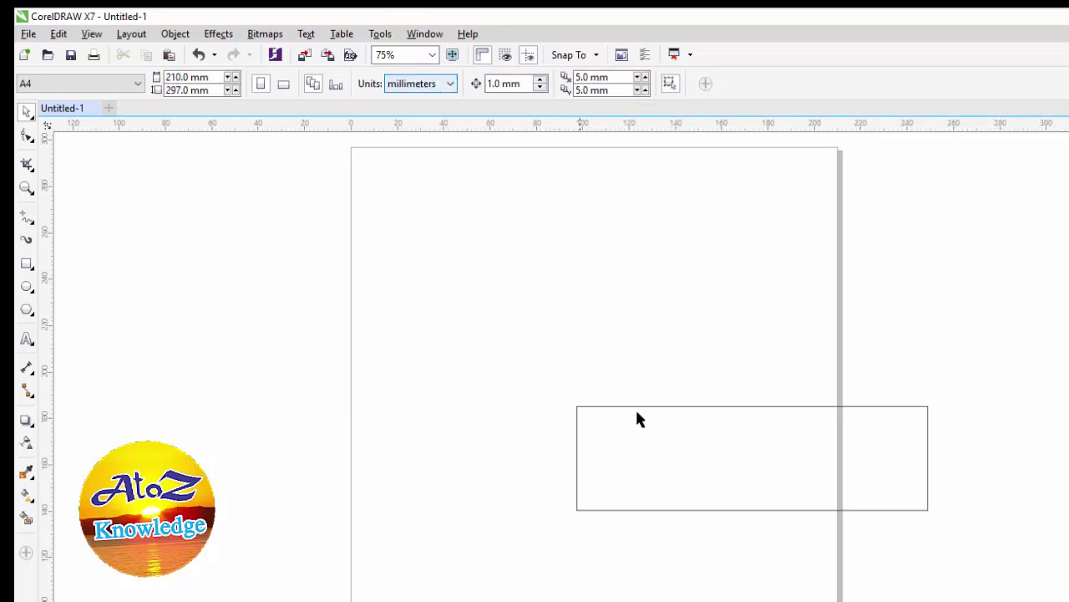
Nudge the rectangle up by 6 mm and deselect it
{"action": "left_click", "coordinate": [718, 468]}
{"action": "key", "text": "Up"}
{"action": "key", "text": "Up"}
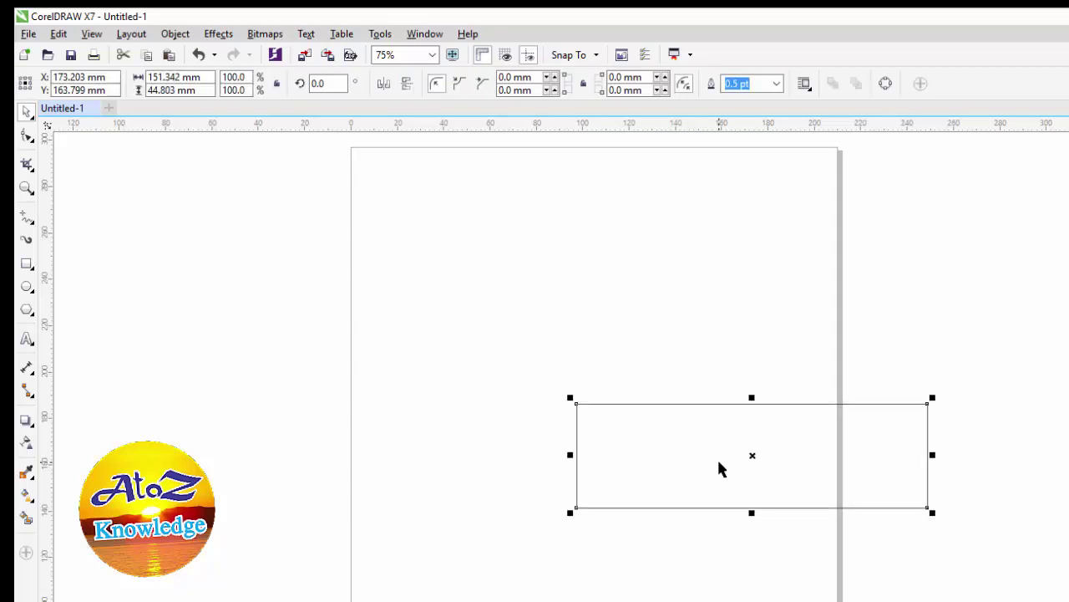
{"action": "key", "text": "Up"}
{"action": "key", "text": "Up"}
{"action": "key", "text": "Up"}
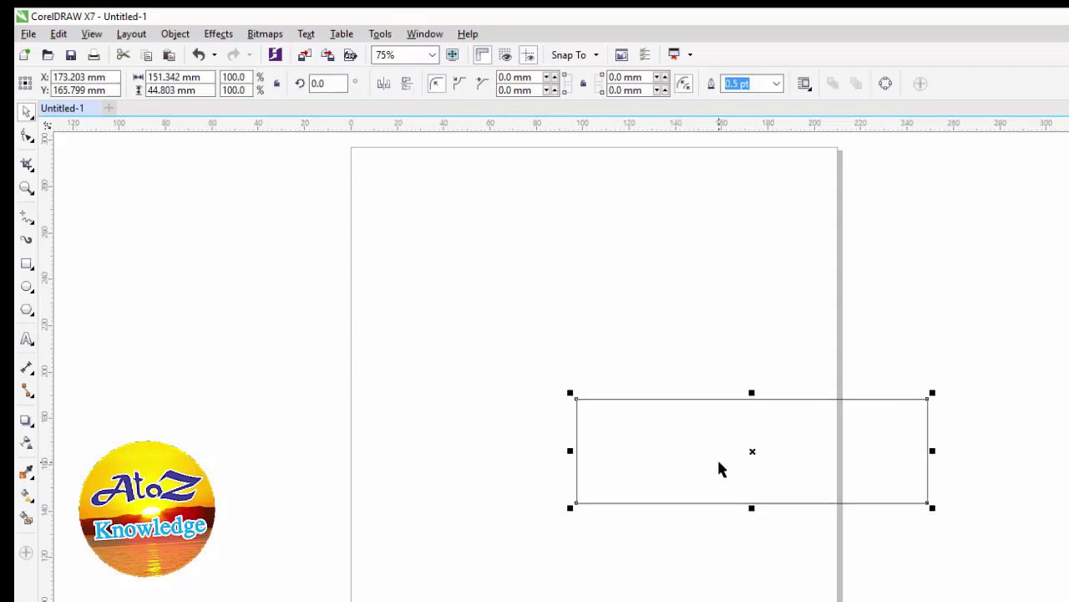
{"action": "key", "text": "Up"}
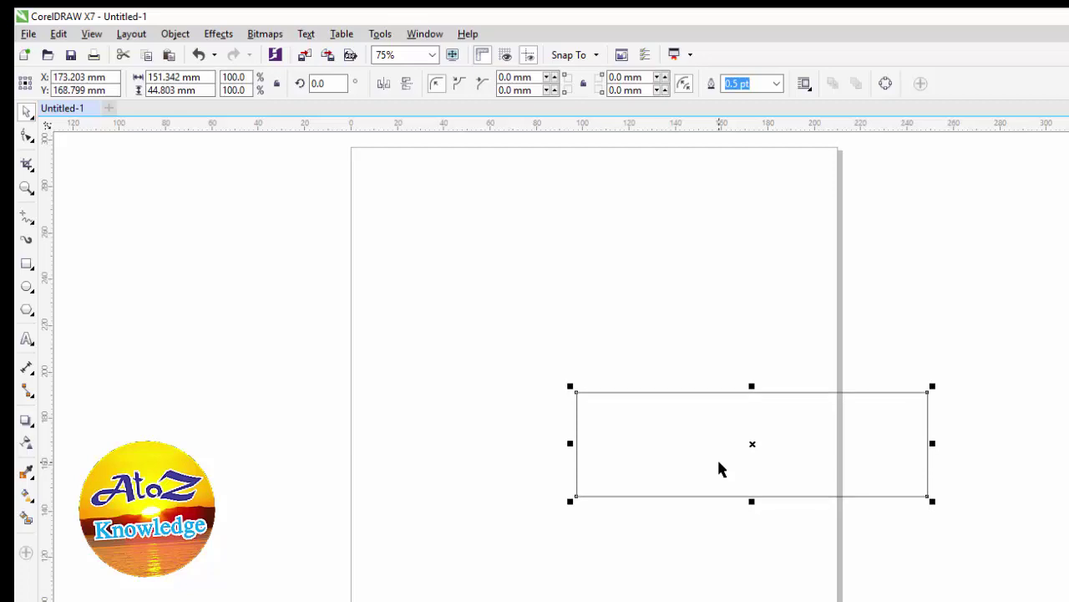
{"action": "left_click", "coordinate": [611, 372]}
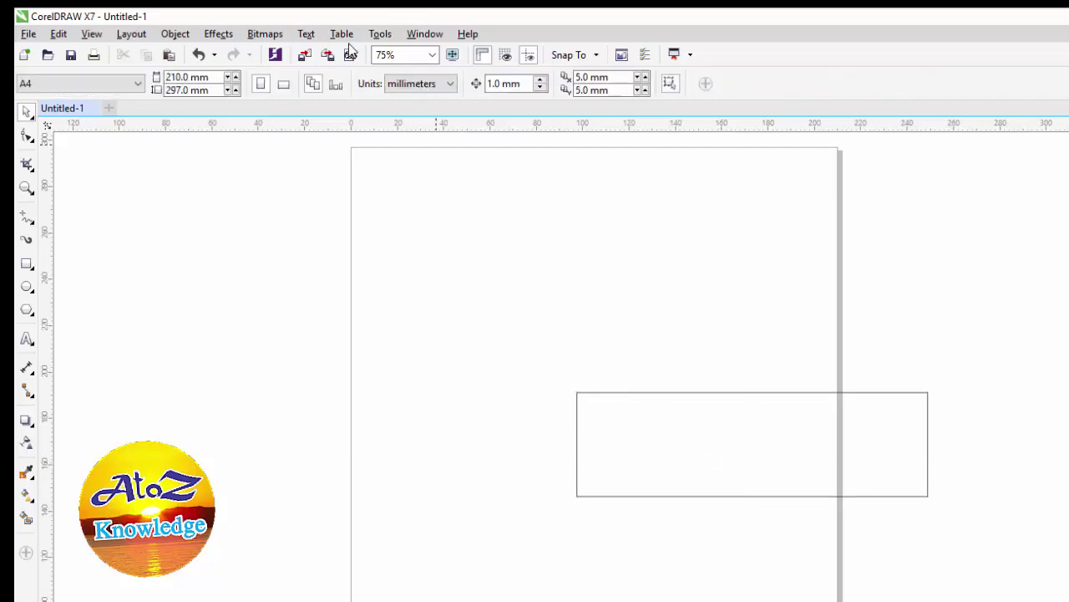
Change the drawing units to inches and set the nudge distance to 1 inch
{"action": "left_click", "coordinate": [414, 83]}
{"action": "left_click", "coordinate": [421, 102]}
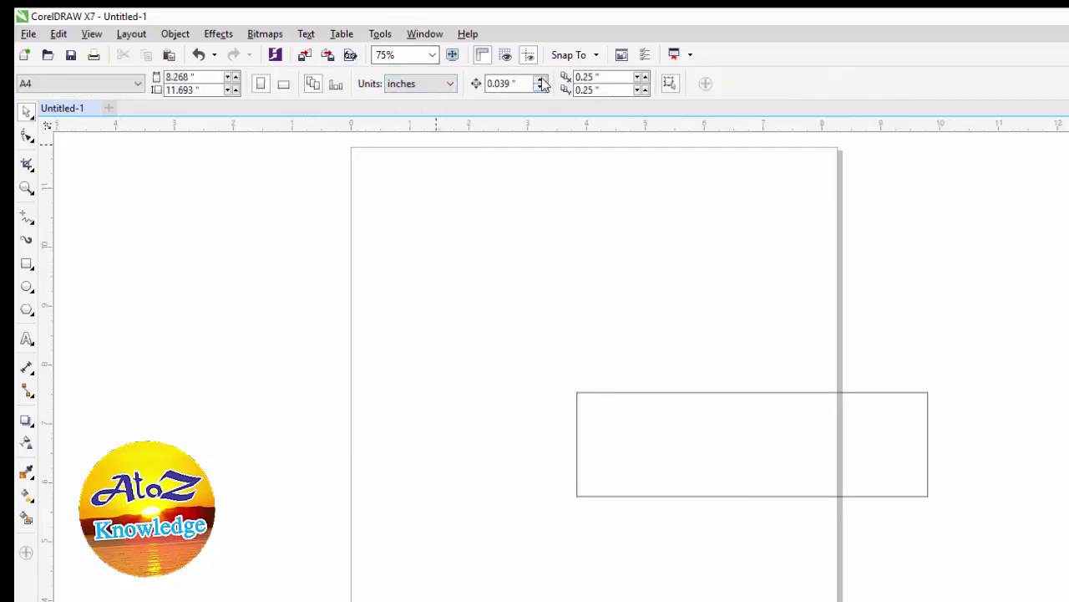
{"action": "key", "text": "Tab"}
{"action": "type", "text": "1"}
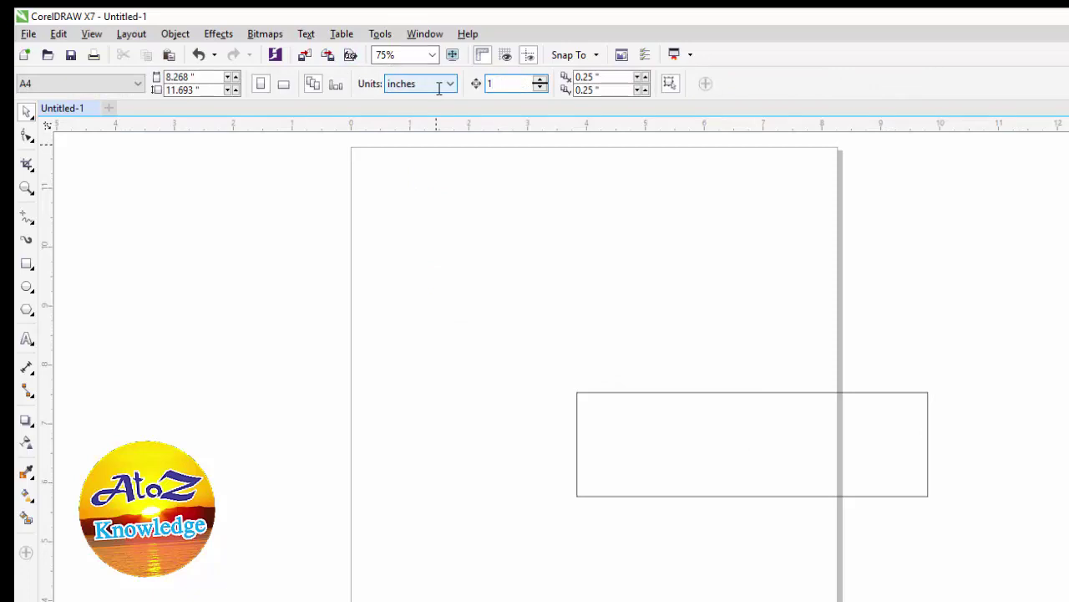
{"action": "key", "text": "Escape"}
{"action": "key", "text": "Delete"}
{"action": "key", "text": "Delete"}
{"action": "key", "text": "Delete"}
{"action": "key", "text": "Delete"}
{"action": "key", "text": "Delete"}
{"action": "key", "text": "Delete"}
{"action": "key", "text": "Delete"}
{"action": "type", "text": "1"}
{"action": "key", "text": "Return"}
Nudge the rectangle up by 3 inches and to the left by 4 inches
{"action": "left_click", "coordinate": [688, 443]}
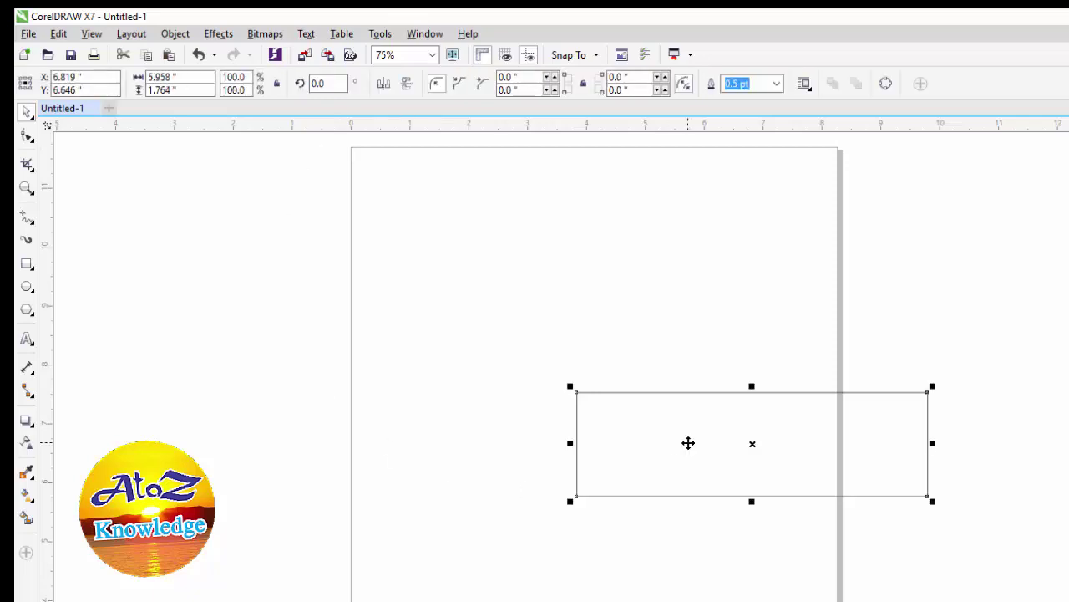
{"action": "key", "text": "Up"}
{"action": "key", "text": "Up"}
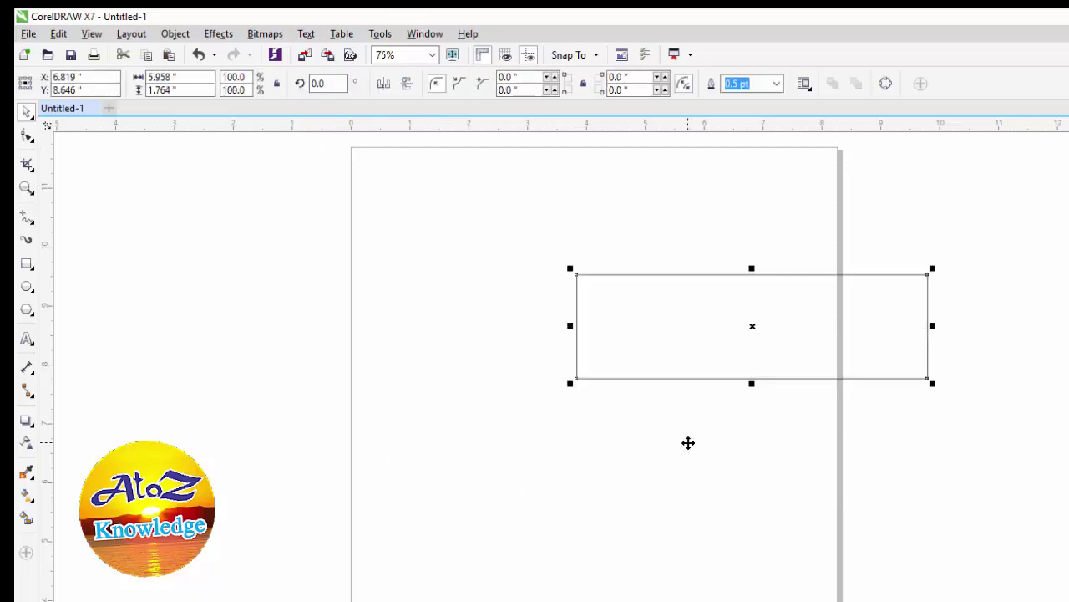
{"action": "key", "text": "Up"}
{"action": "key", "text": "Left"}
{"action": "key", "text": "Left"}
{"action": "key", "text": "Left"}
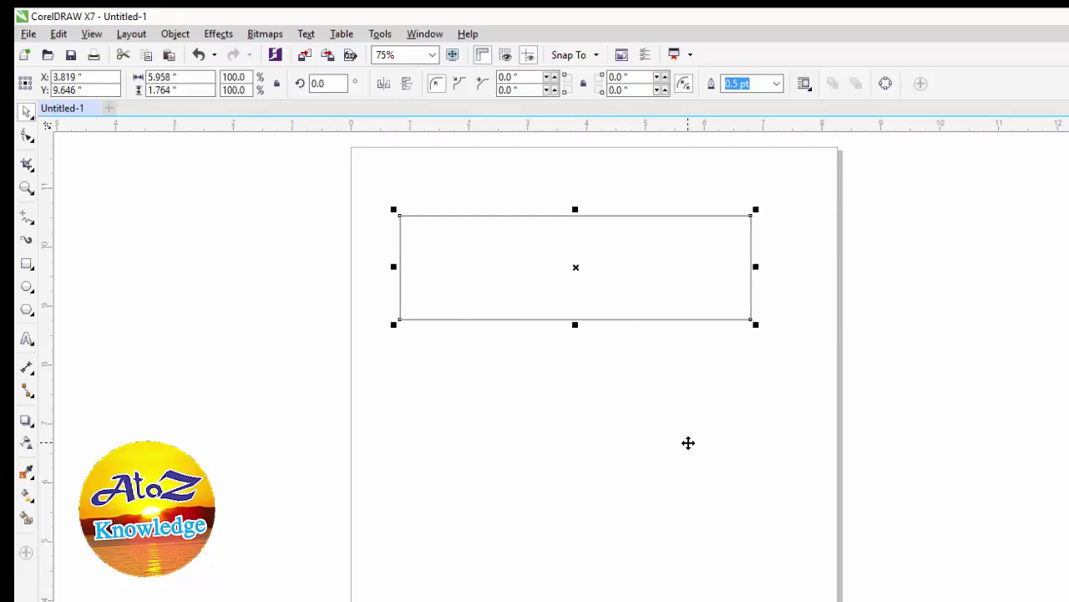
{"action": "key", "text": "Left"}
Nudge the rectangle down by 3 inches, right by 2 inches and up by 1 inch, and deselect it
{"action": "key", "text": "Down"}
{"action": "key", "text": "Down"}
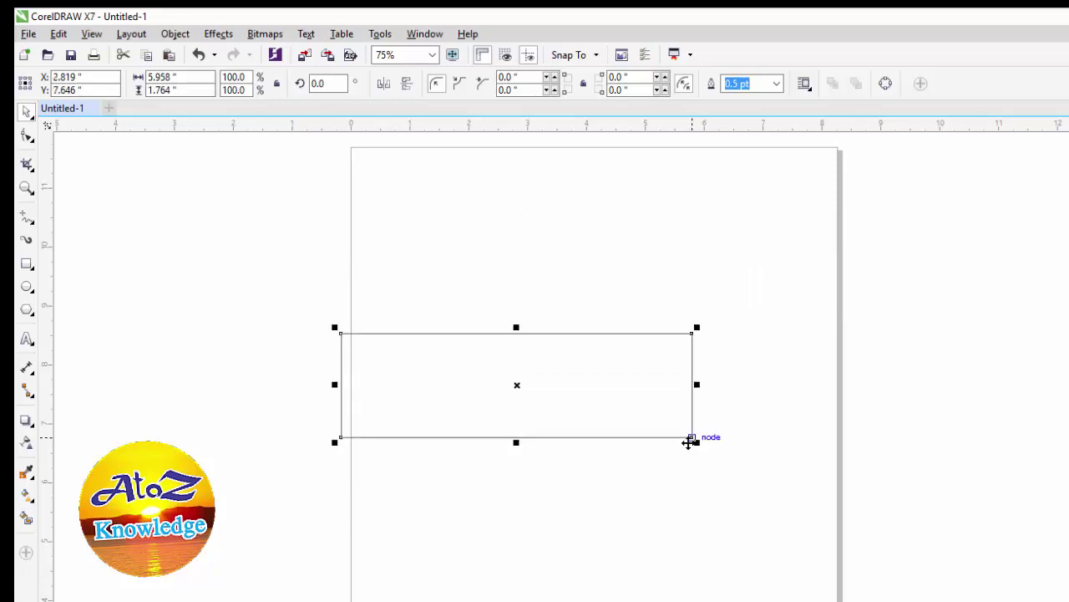
{"action": "key", "text": "Down"}
{"action": "key", "text": "Right"}
{"action": "key", "text": "Right"}
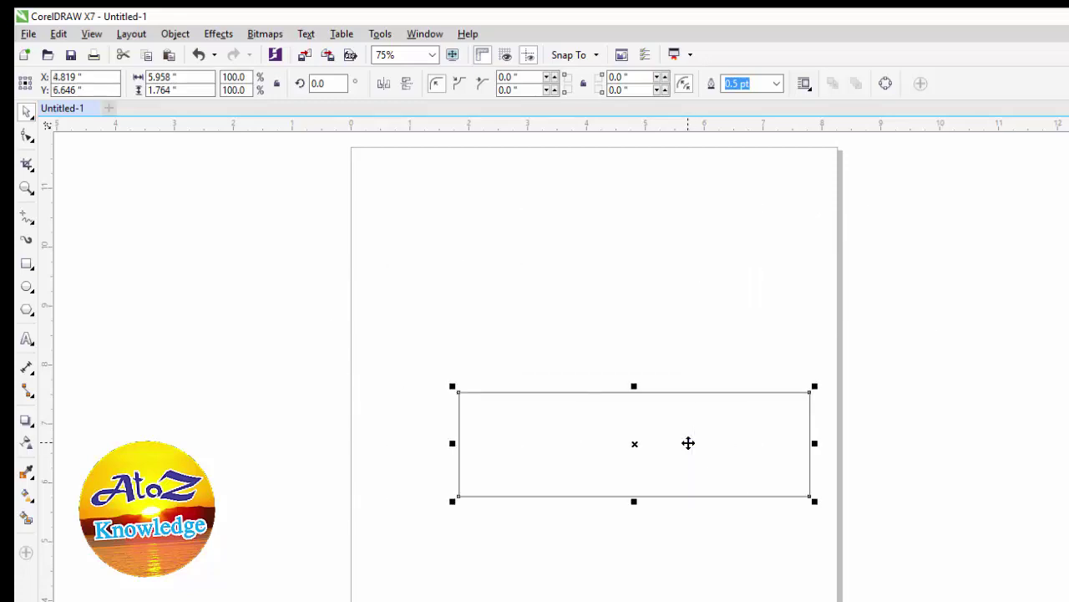
{"action": "key", "text": "Up"}
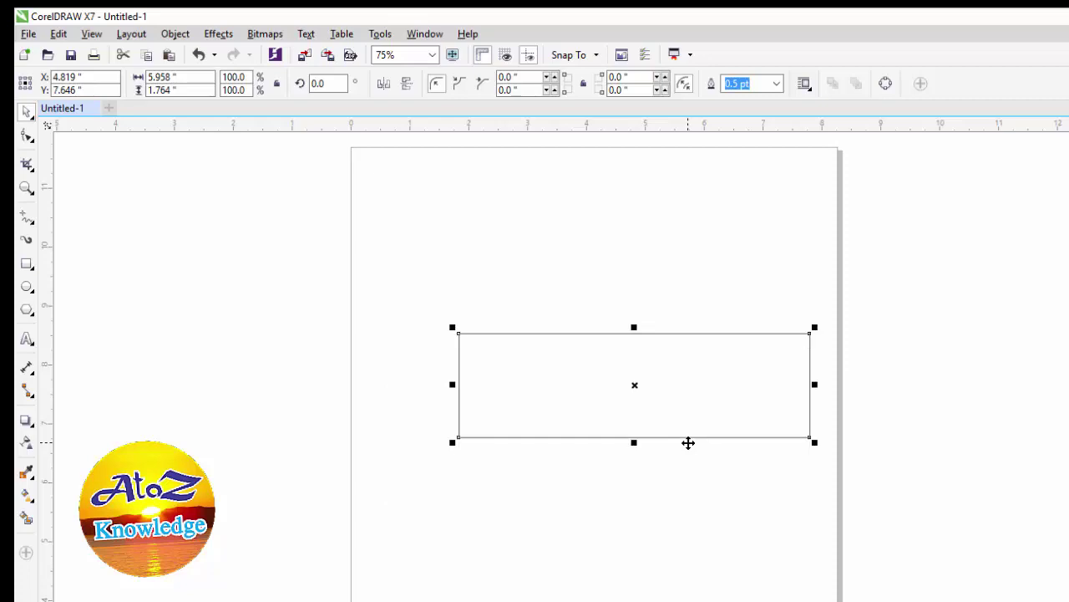
{"action": "left_click", "coordinate": [390, 312]}
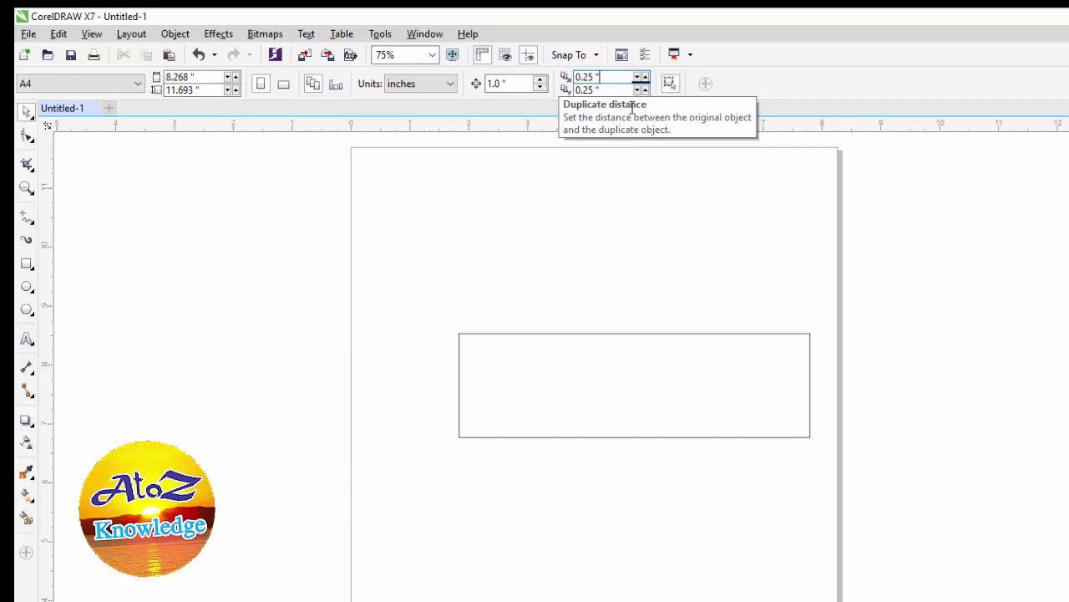
{"action": "left_click", "coordinate": [637, 362]}
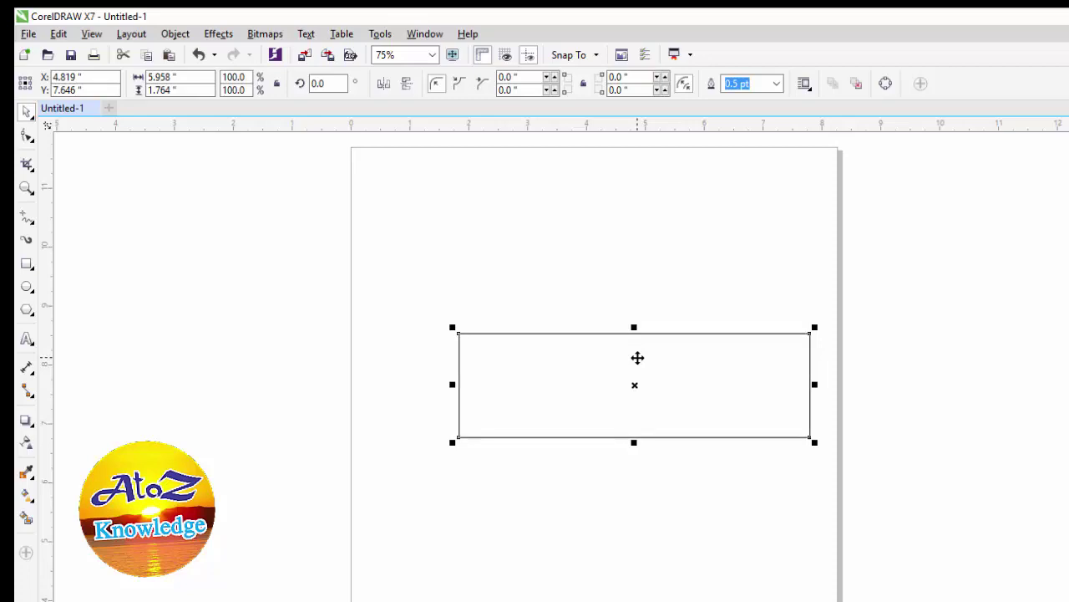
{"action": "left_click", "coordinate": [647, 292]}
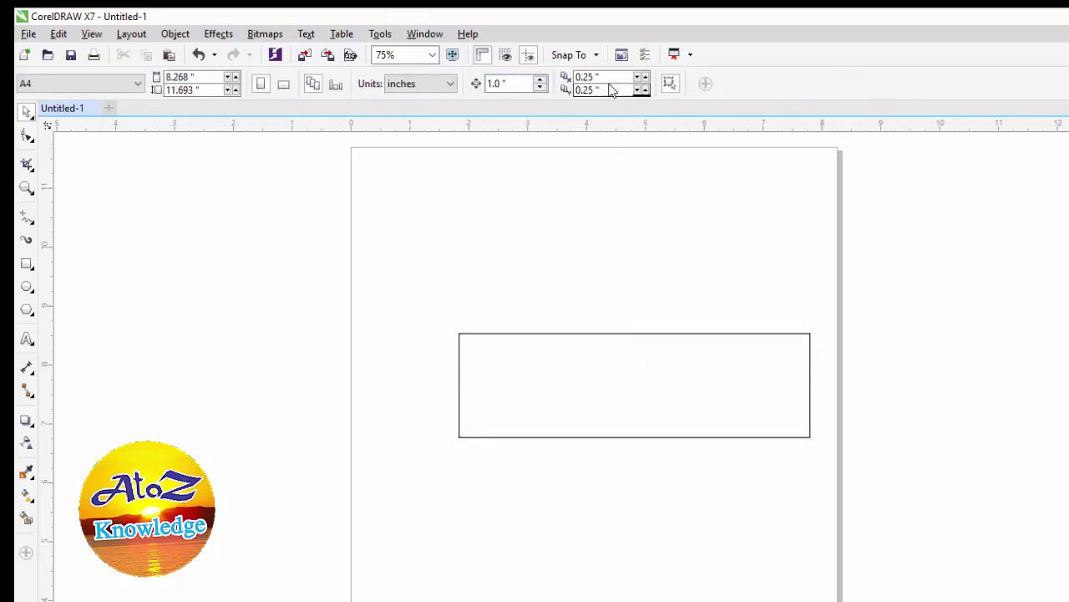
{"action": "left_click_drag", "start_coordinate": [533, 396], "coordinate": [585, 339]}
{"action": "key", "text": "Escape"}
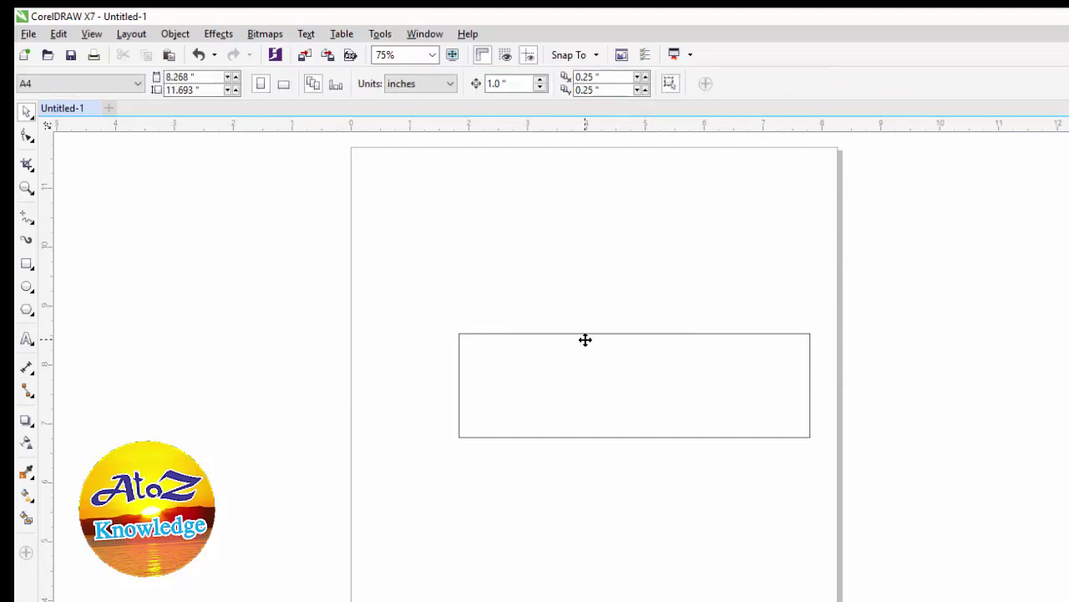
Duplicate the rectangle with a horizontal offset of 0.25 inches and a vertical offset of 0.25 inches
{"action": "left_click", "coordinate": [571, 356]}
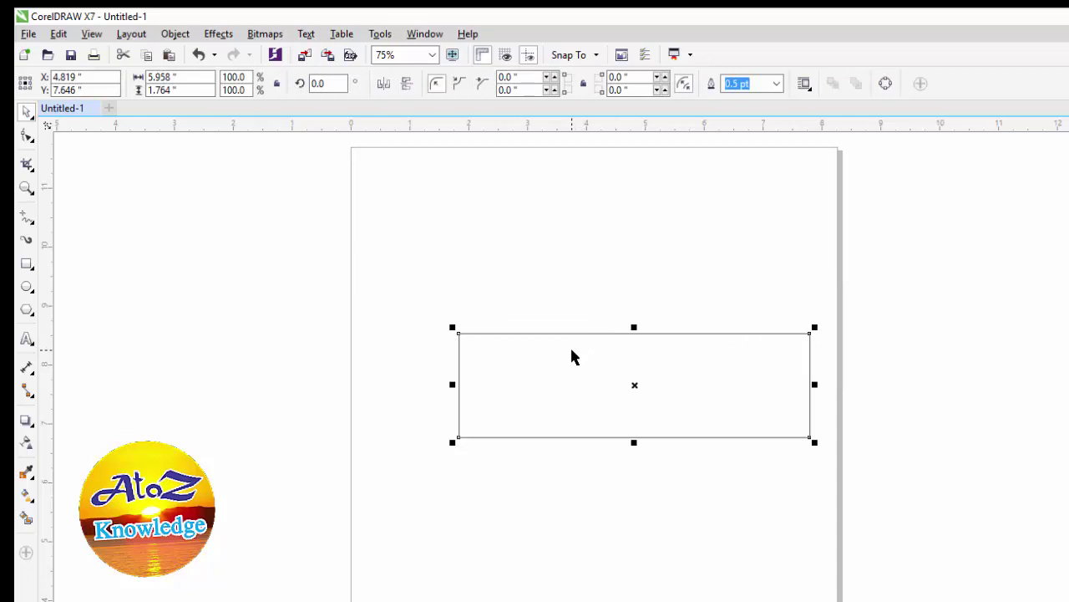
{"action": "key", "text": "ctrl+d"}
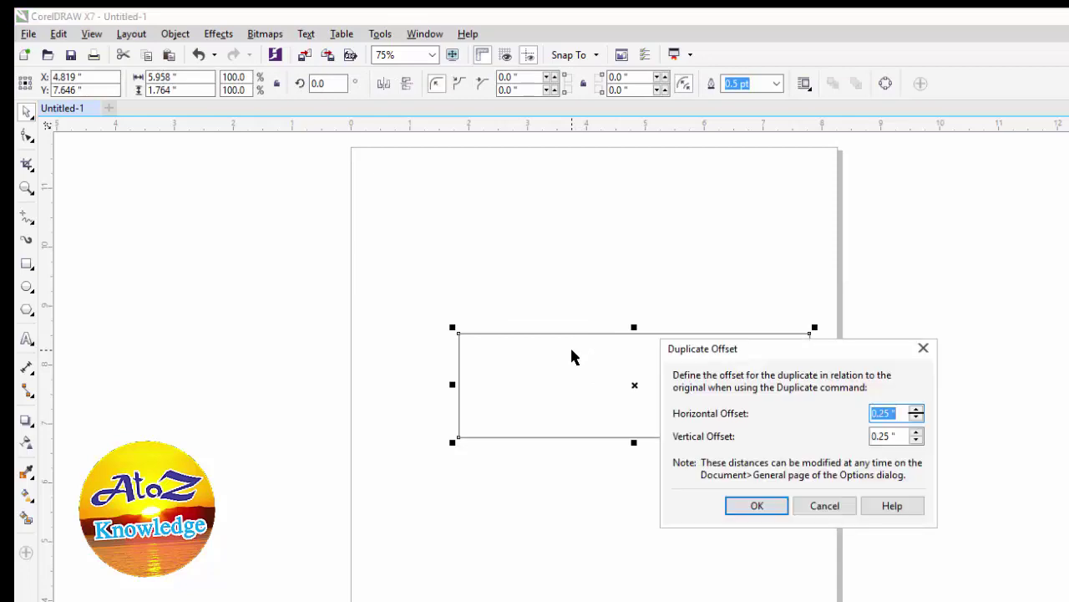
{"action": "left_click", "coordinate": [757, 506]}
Delete the extra copy and leave a single deselected rectangle at about X 3.944, Y 8.507 inches
{"action": "left_click_drag", "start_coordinate": [522, 392], "coordinate": [538, 317]}
{"action": "key", "text": "Delete"}
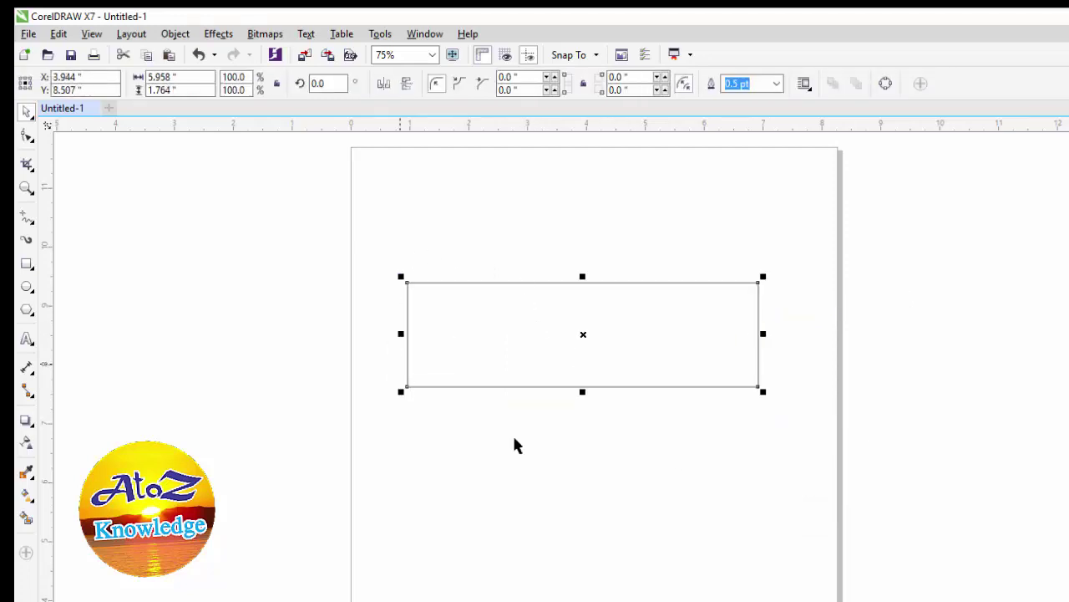
{"action": "left_click", "coordinate": [559, 176]}
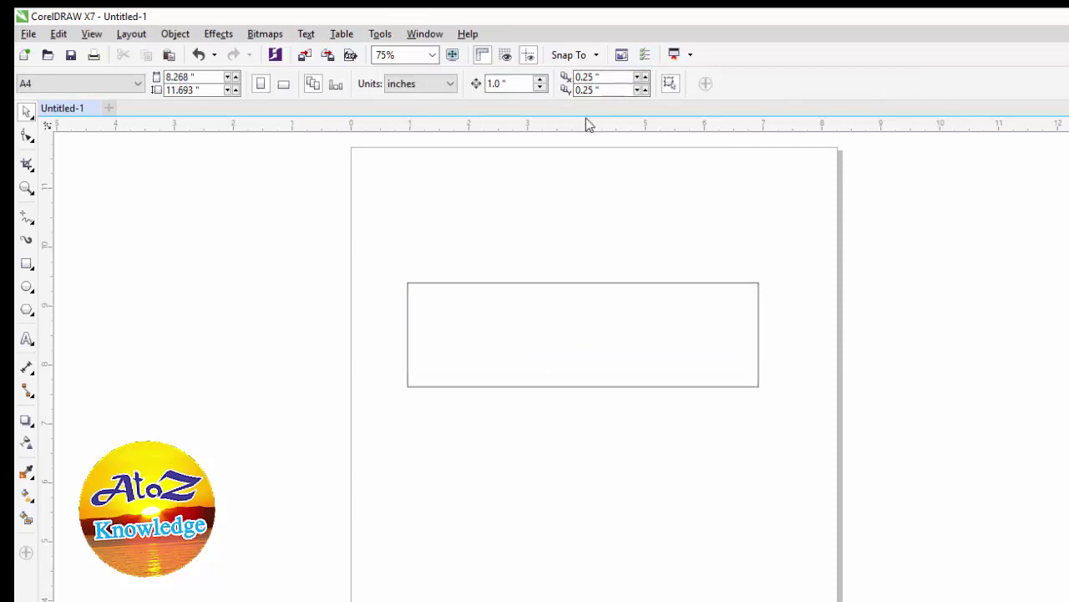
Move the rectangle freehand on the page to about X 3.972, Y 8.423 inches
{"action": "left_click", "coordinate": [508, 331]}
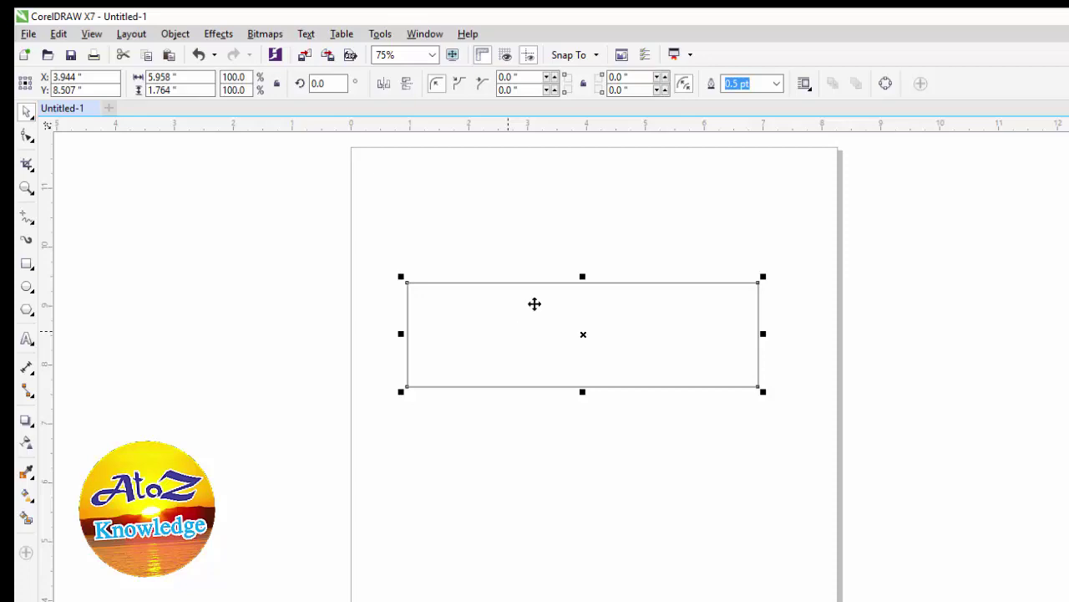
{"action": "left_click", "coordinate": [623, 204]}
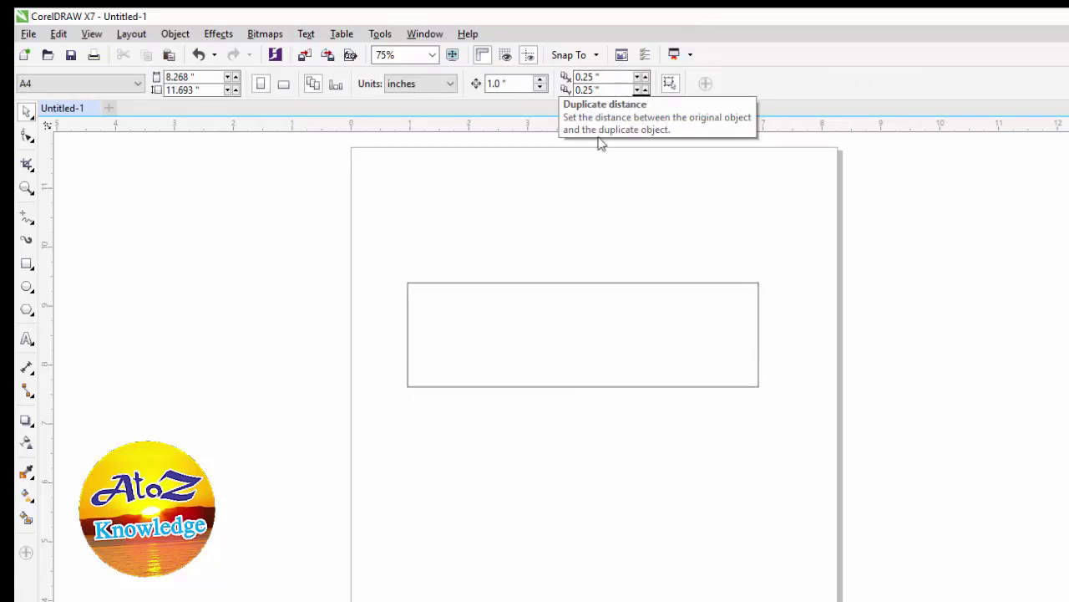
{"action": "left_click", "coordinate": [430, 368]}
{"action": "left_click_drag", "start_coordinate": [431, 368], "coordinate": [453, 340]}
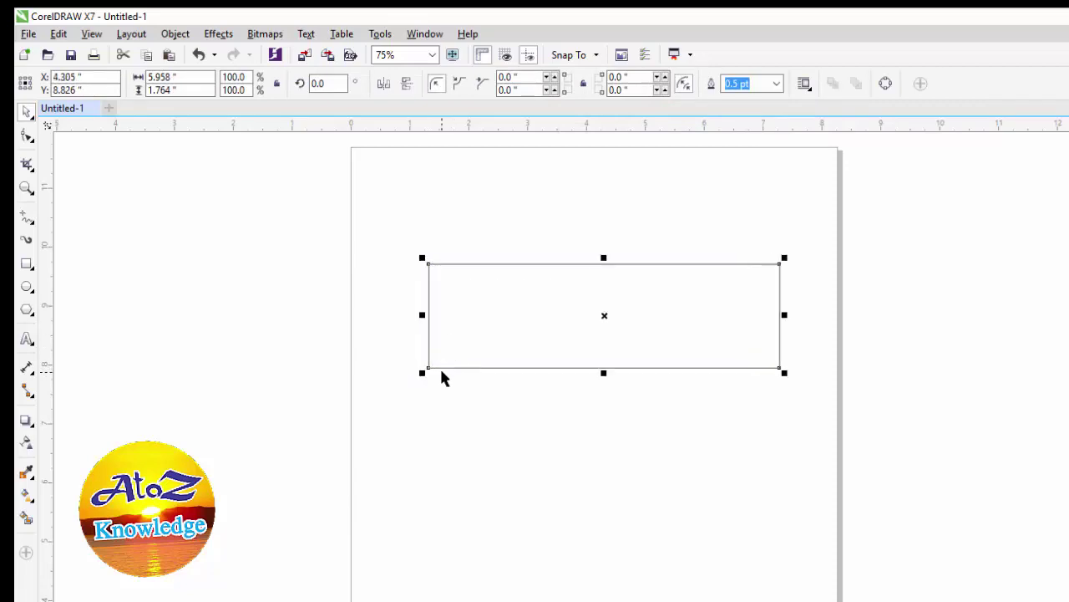
{"action": "left_click_drag", "start_coordinate": [458, 339], "coordinate": [440, 361]}
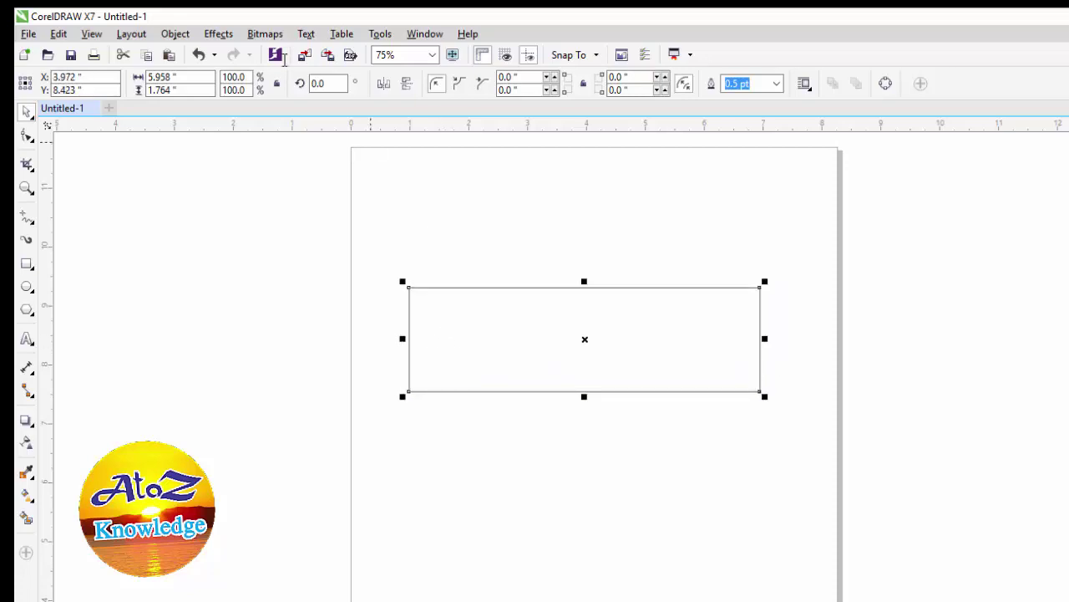
Duplicate the rectangle, move the copy up and to the right, and remove the copy again
{"action": "left_click", "coordinate": [60, 36]}
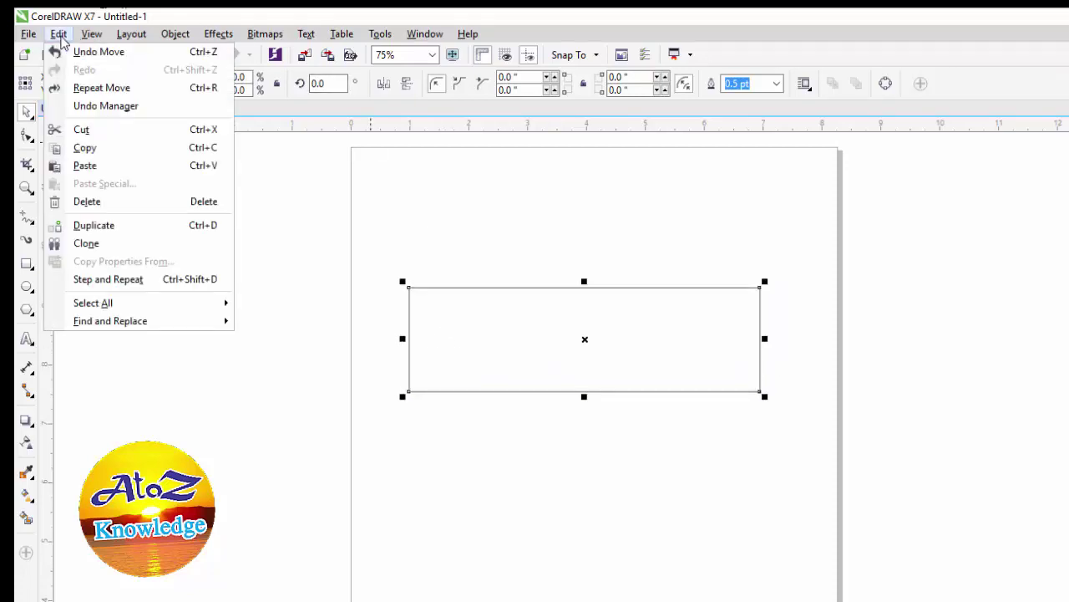
{"action": "left_click", "coordinate": [154, 234]}
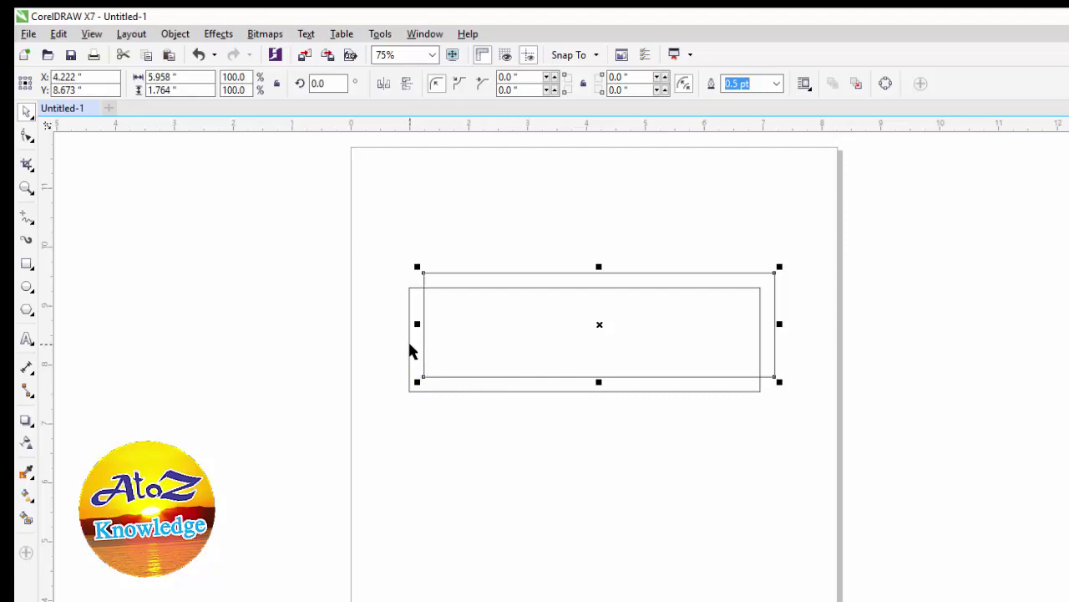
{"action": "left_click", "coordinate": [452, 351]}
{"action": "left_click_drag", "start_coordinate": [452, 351], "coordinate": [484, 328]}
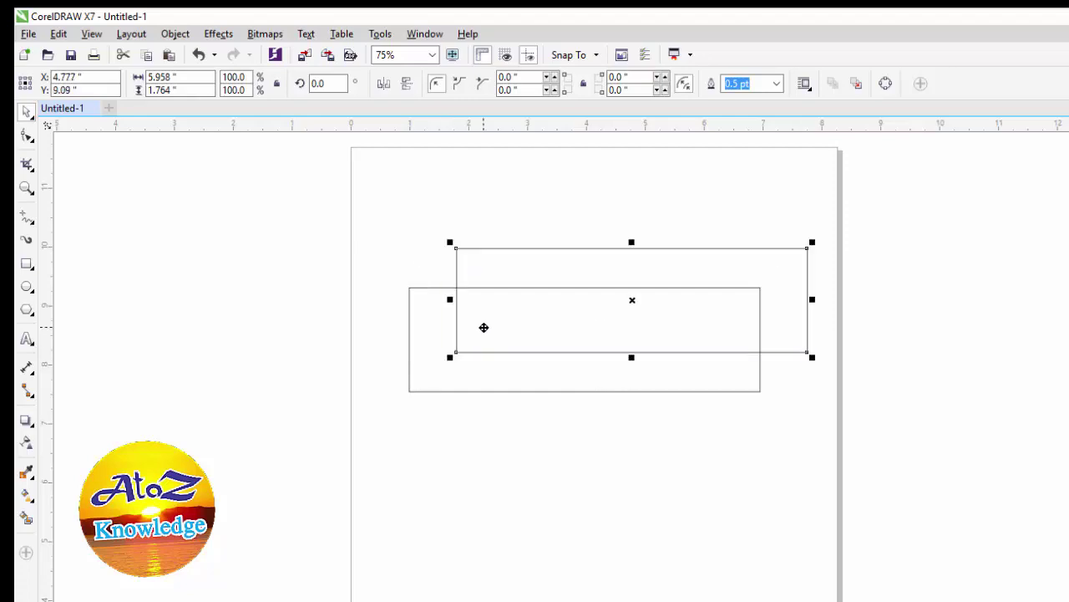
{"action": "key", "text": "Escape"}
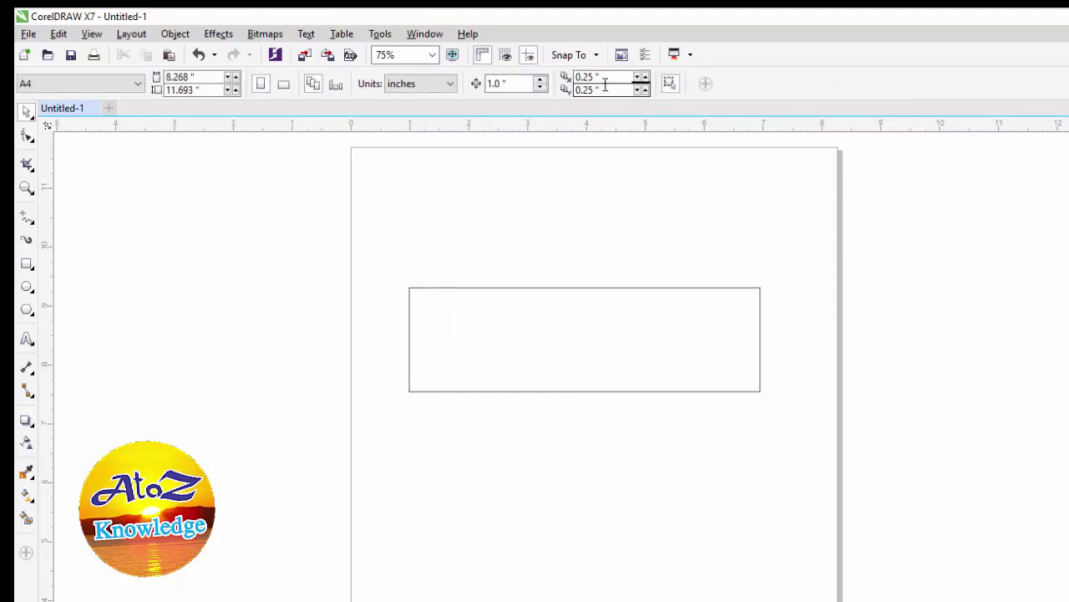
Try Treat All Objects as Filled by selecting the rectangle from its unfilled interior and moving it to about X 3.983, Y 8.31 inches
{"action": "left_click", "coordinate": [670, 83]}
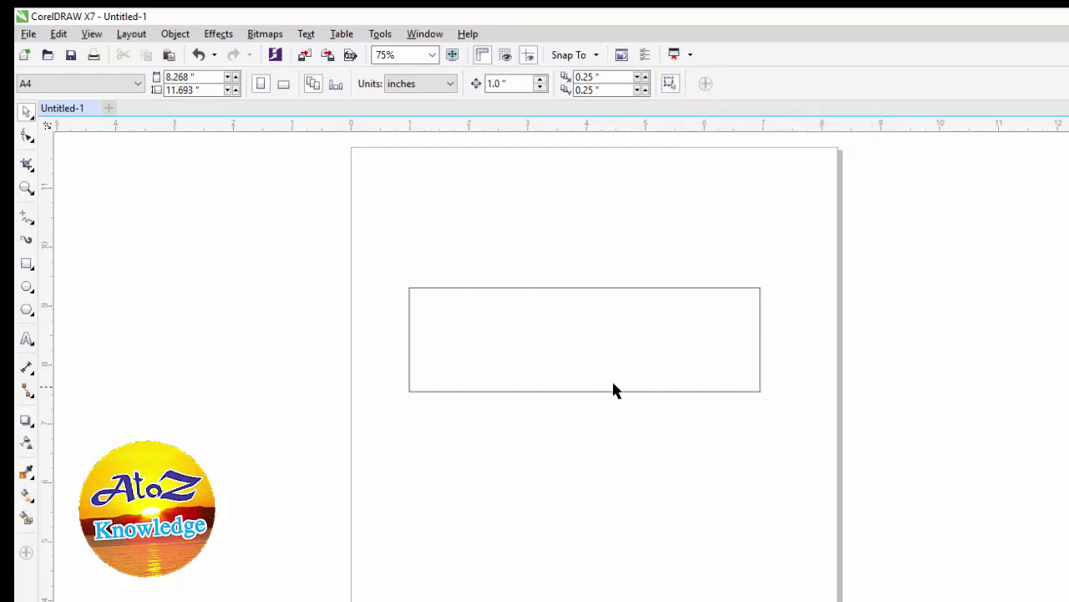
{"action": "left_click", "coordinate": [566, 349]}
{"action": "left_click", "coordinate": [545, 421]}
{"action": "left_click", "coordinate": [561, 337]}
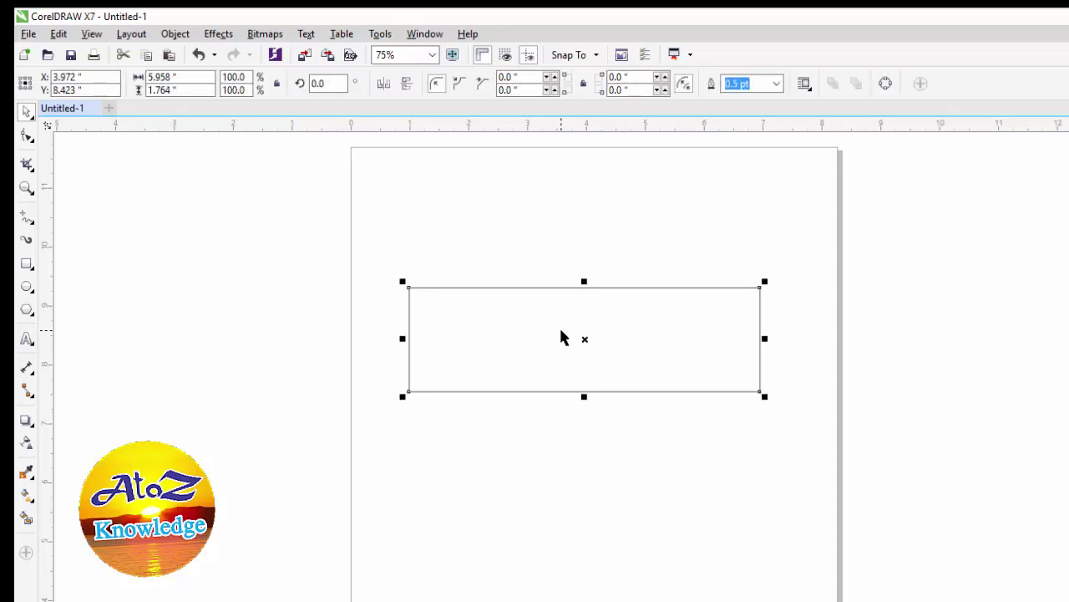
{"action": "left_click_drag", "start_coordinate": [557, 336], "coordinate": [589, 331]}
{"action": "left_click", "coordinate": [584, 268]}
{"action": "left_click", "coordinate": [565, 324]}
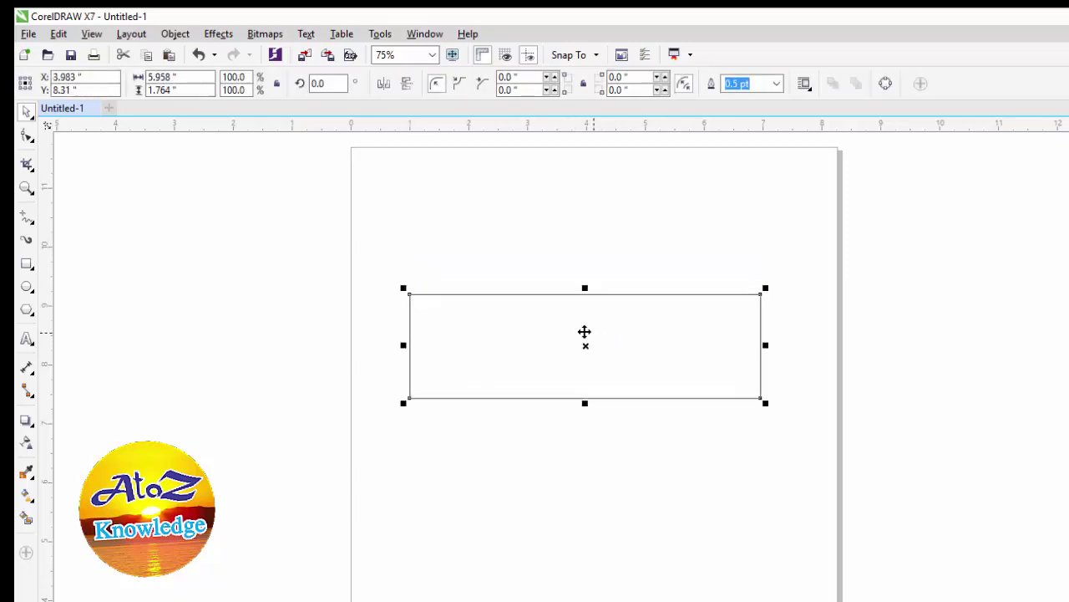
{"action": "left_click", "coordinate": [638, 244]}
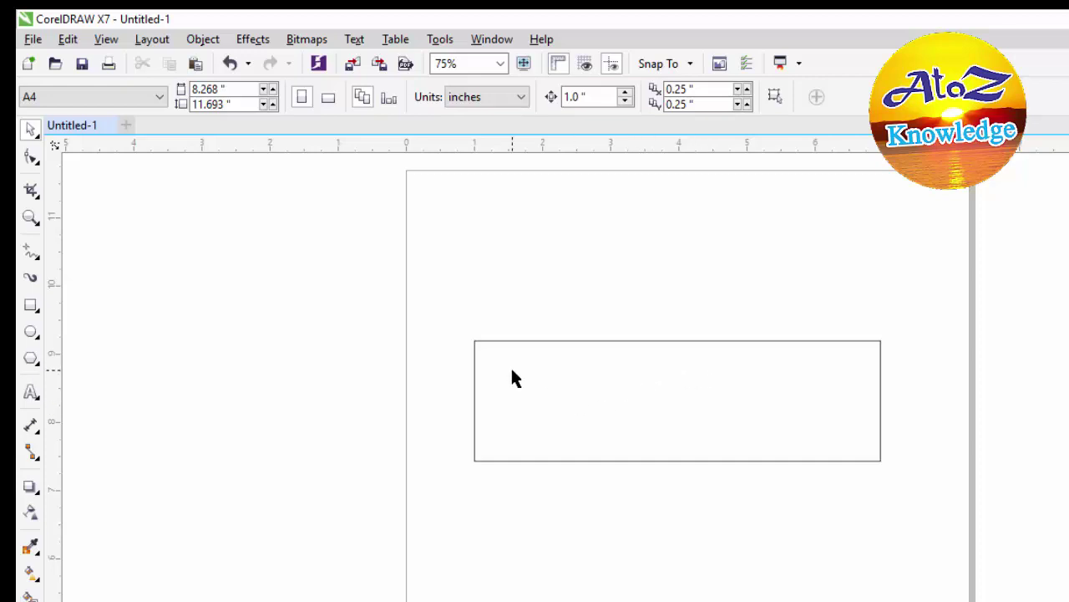
Test selecting the rectangle by its outline and by its interior, and turn on Treat All Objects as Filled
{"action": "left_click", "coordinate": [631, 343]}
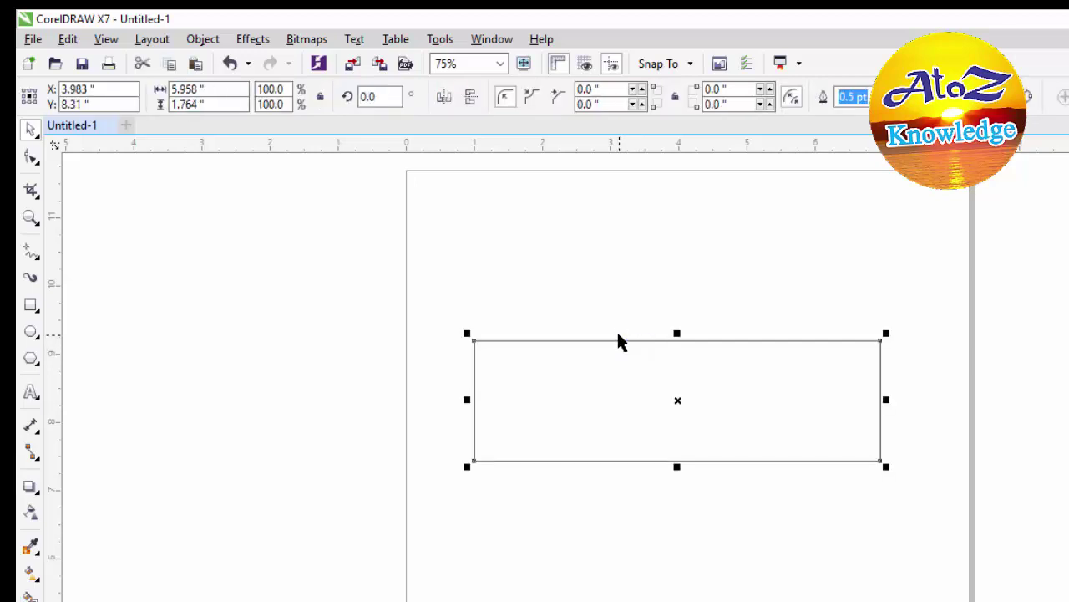
{"action": "left_click", "coordinate": [618, 386]}
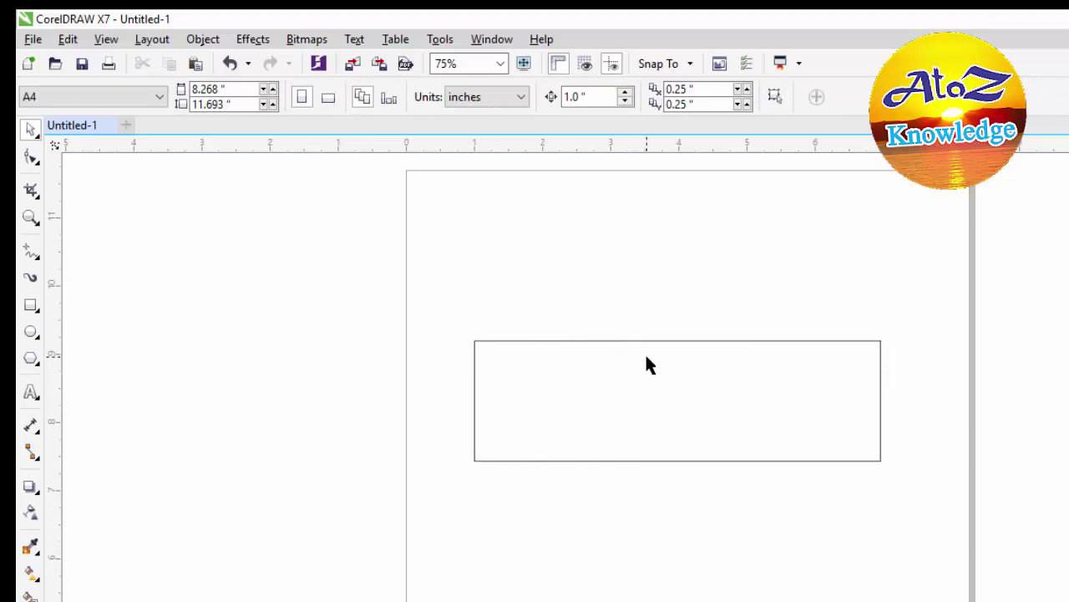
{"action": "left_click", "coordinate": [776, 98]}
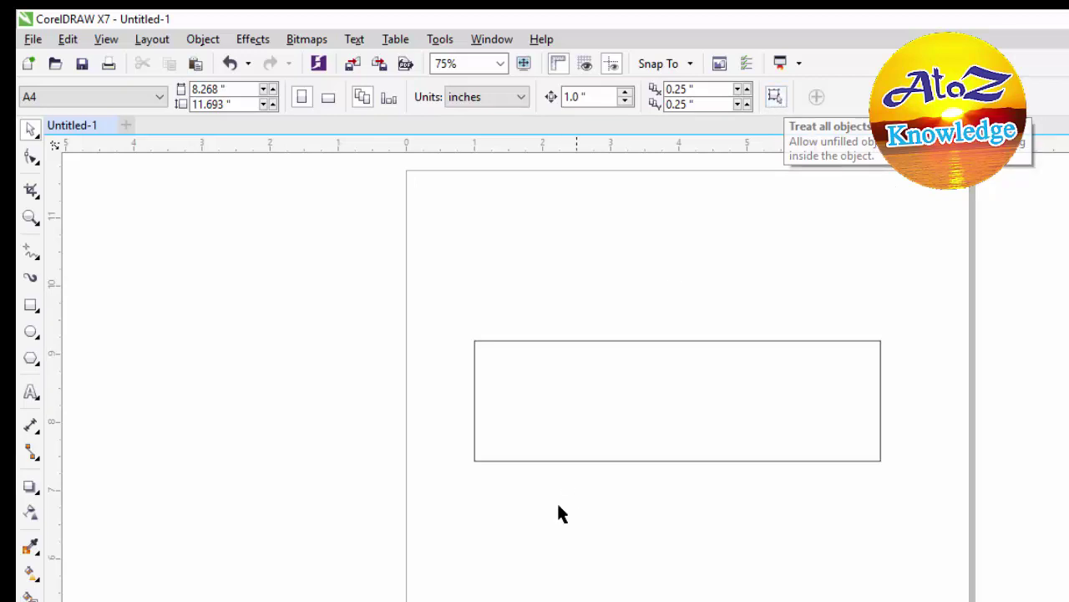
Move the rectangle by its unfilled interior to about X 3.997, Y 7.713 inches and deselect it
{"action": "left_click", "coordinate": [633, 382]}
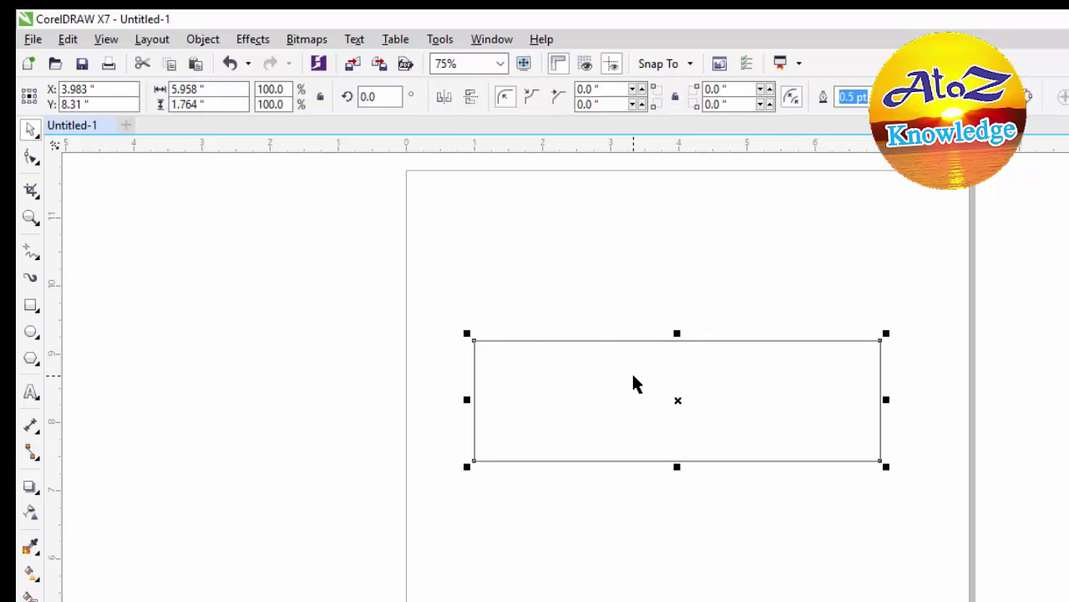
{"action": "left_click_drag", "start_coordinate": [628, 377], "coordinate": [640, 322]}
{"action": "left_click_drag", "start_coordinate": [706, 315], "coordinate": [678, 406]}
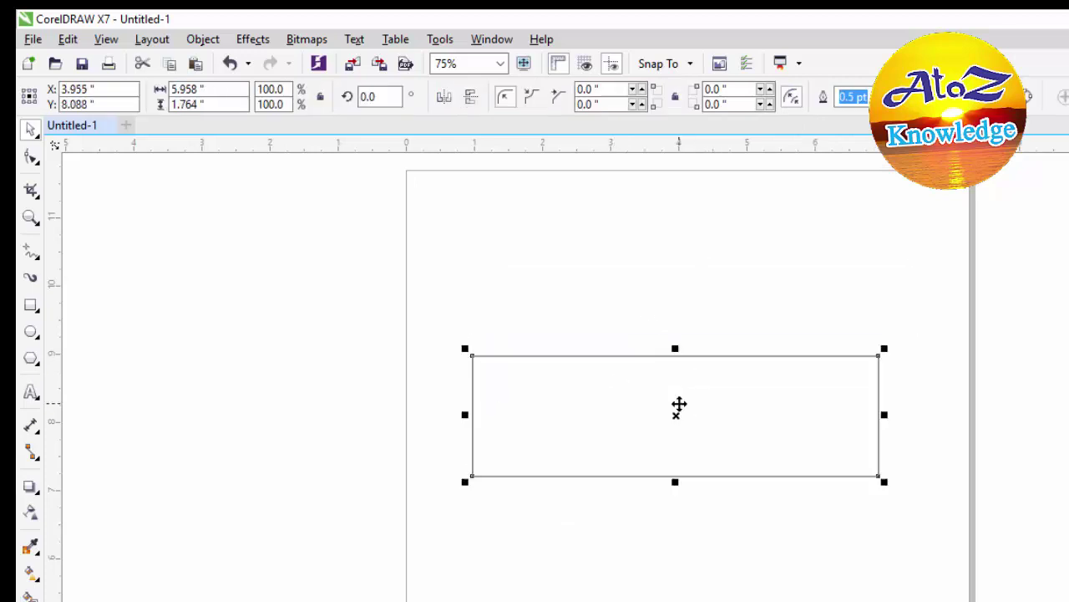
{"action": "mouse_move", "coordinate": [599, 407]}
{"action": "left_mouse_down"}
{"action": "mouse_move", "coordinate": [622, 374]}
{"action": "mouse_move", "coordinate": [604, 411]}
{"action": "mouse_move", "coordinate": [611, 384]}
{"action": "mouse_move", "coordinate": [598, 389]}
{"action": "left_mouse_up"}
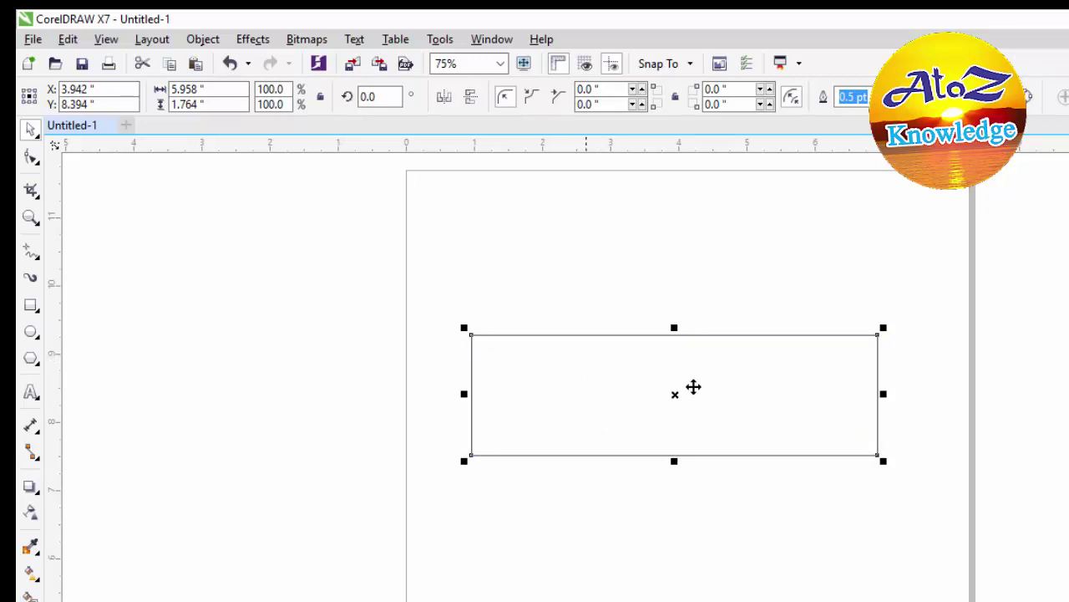
{"action": "left_click_drag", "start_coordinate": [625, 380], "coordinate": [618, 421]}
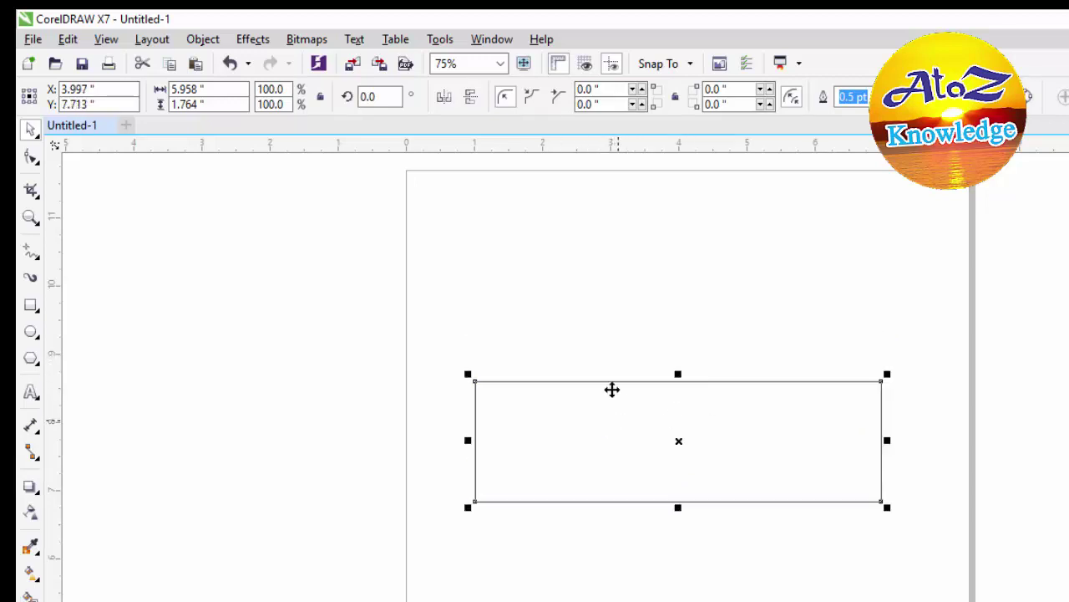
{"action": "left_click", "coordinate": [564, 301]}
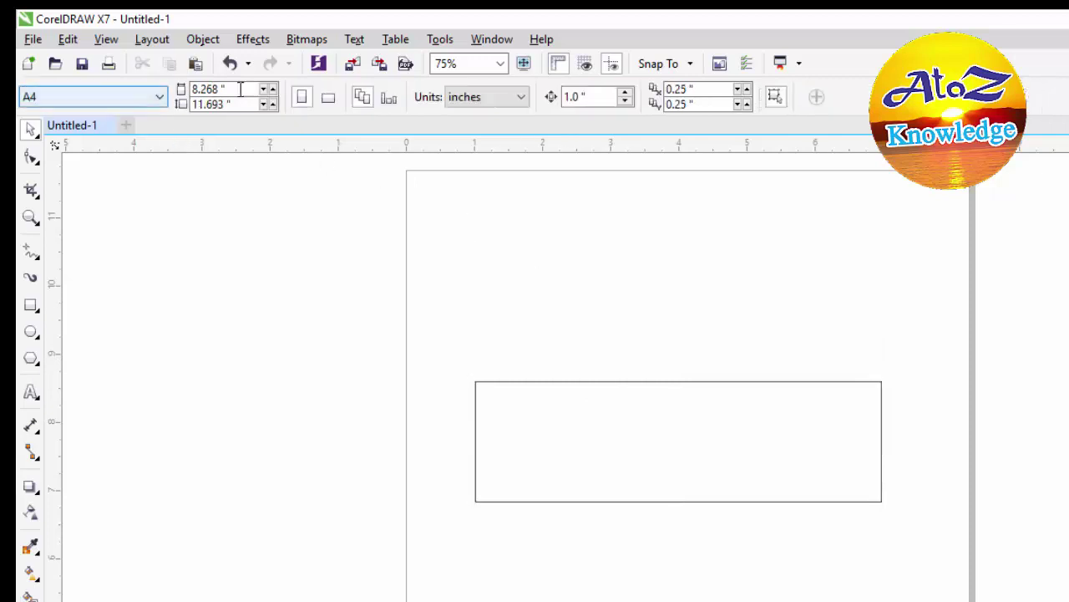